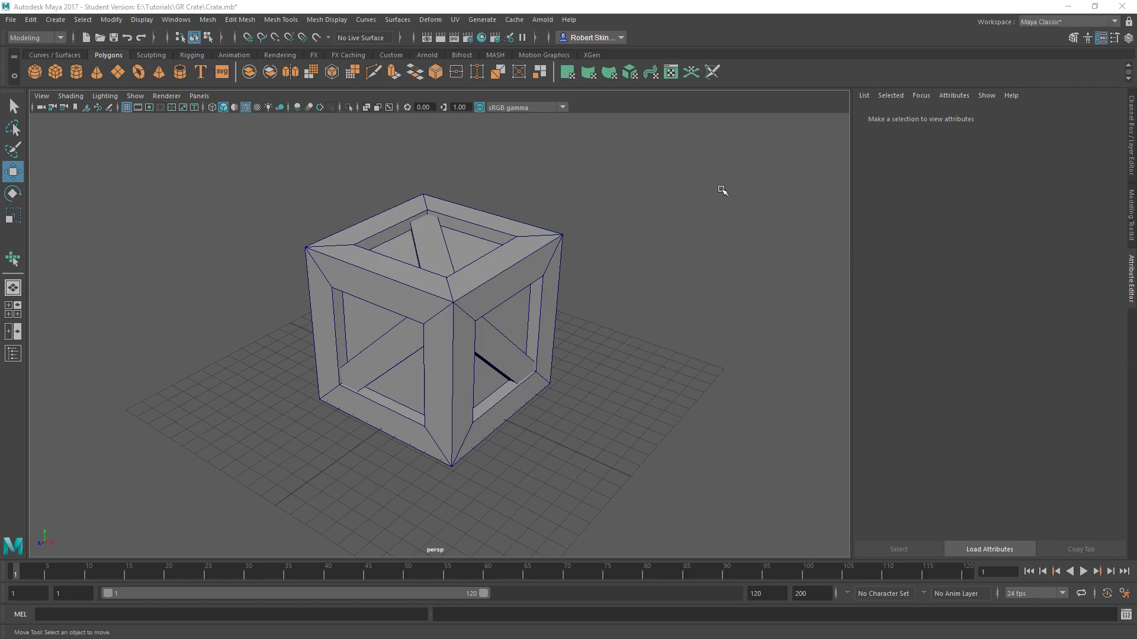
Open the UV Editor and shift its window over the crate scene
{"action": "left_click_drag", "start_coordinate": [613, 185], "coordinate": [634, 279], "text": "alt"}
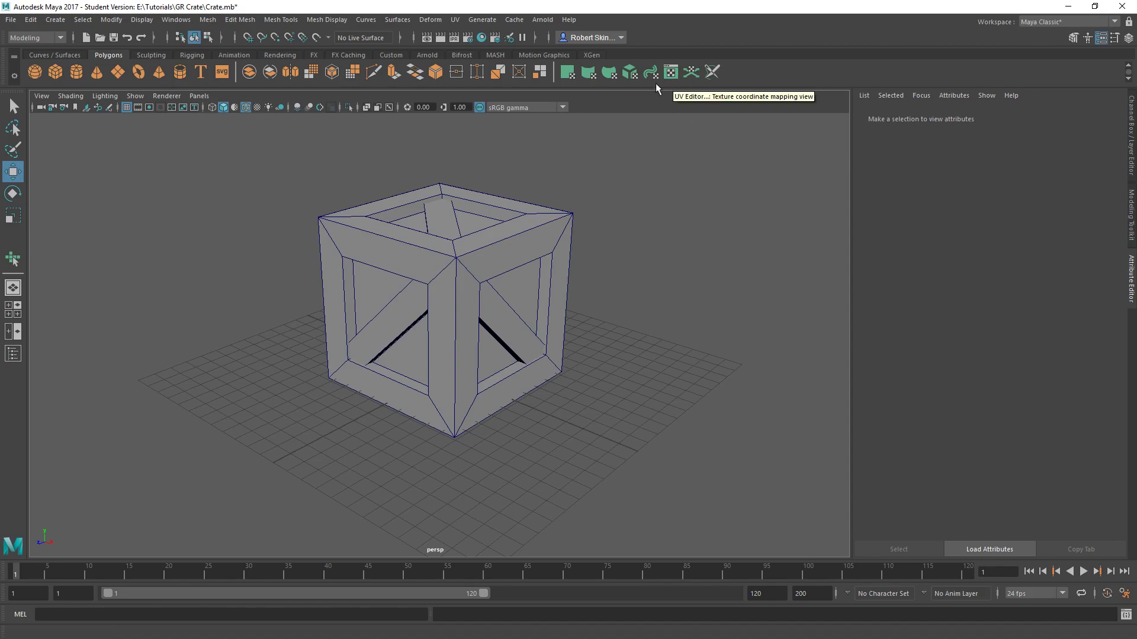
{"action": "left_click", "coordinate": [671, 75]}
{"action": "left_click_drag", "start_coordinate": [698, 153], "coordinate": [638, 147]}
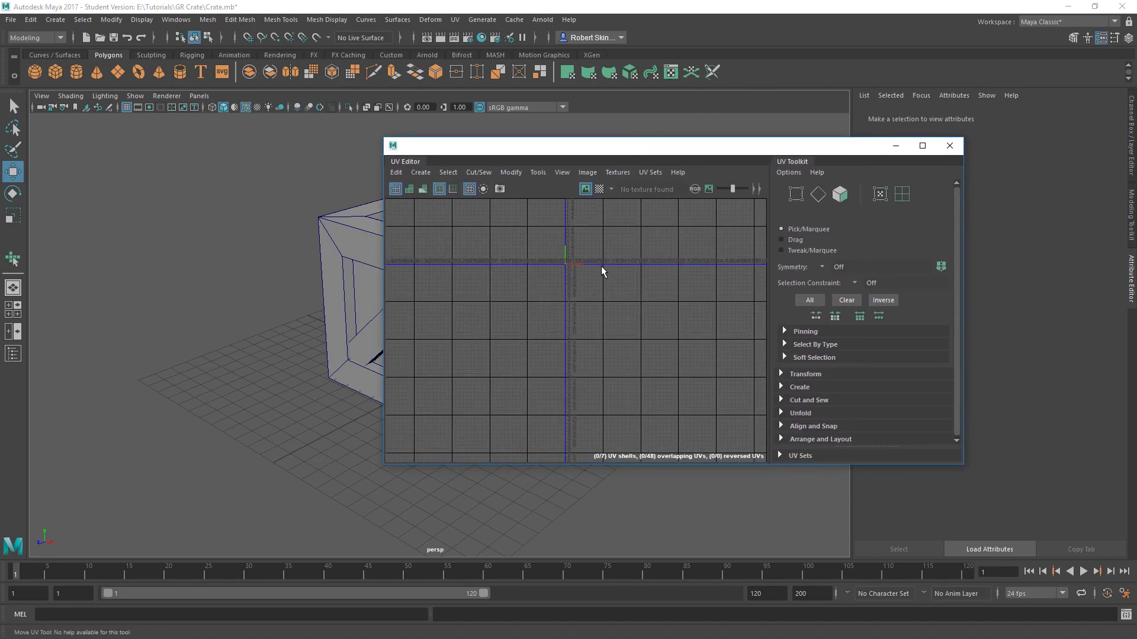
Examine the UV Editor's grid, its axes, numbering and overall extent around the origin
{"action": "scroll", "coordinate": [575, 320], "scroll_direction": "down", "scroll_amount": 3}
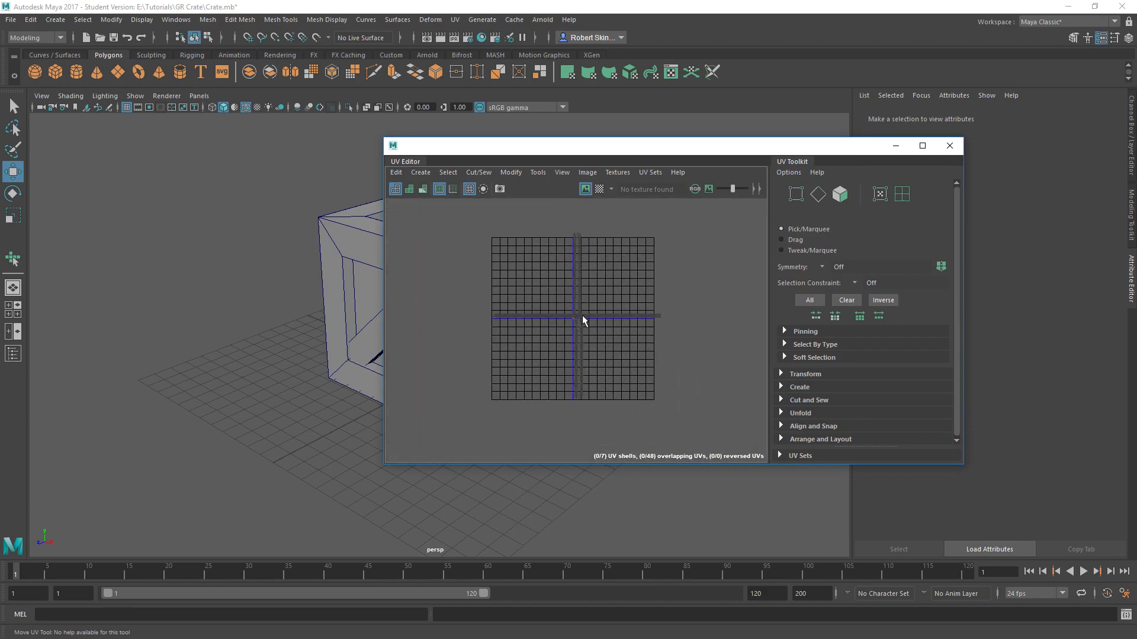
{"action": "scroll", "coordinate": [572, 320], "scroll_direction": "up", "scroll_amount": 1}
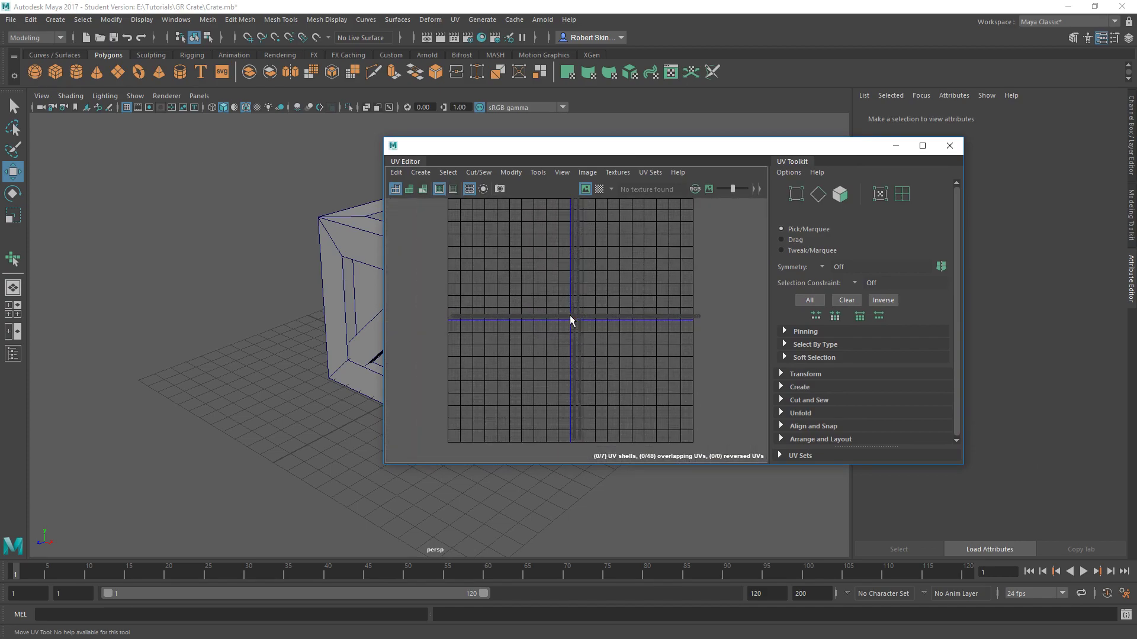
{"action": "scroll", "coordinate": [614, 306], "scroll_direction": "down", "scroll_amount": 1}
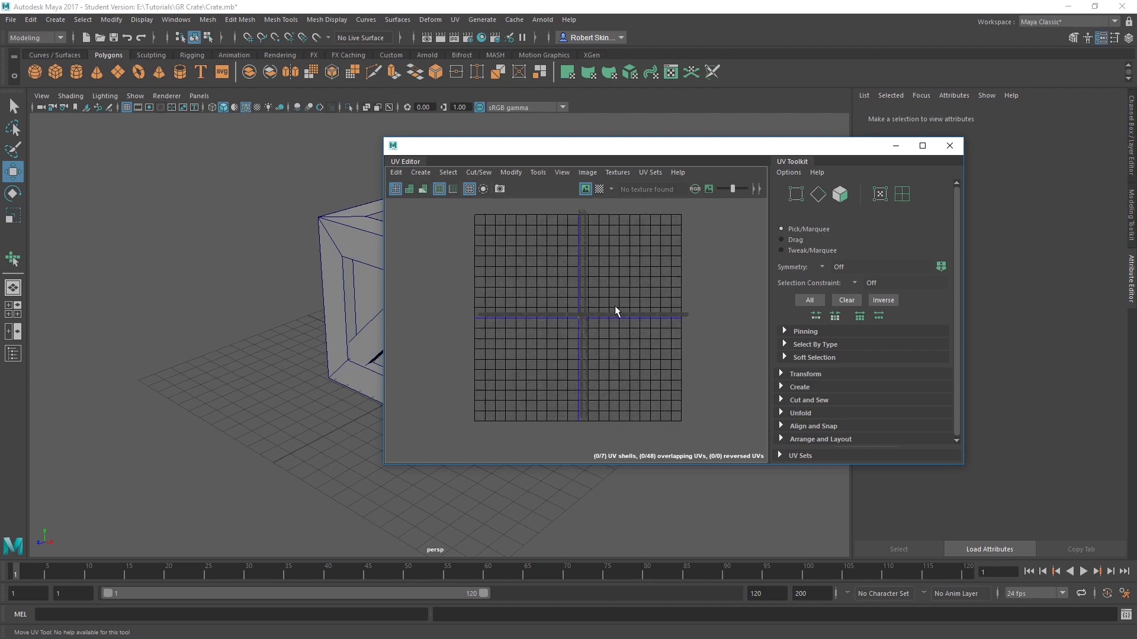
{"action": "middle_click_drag", "start_coordinate": [615, 305], "coordinate": [584, 320], "text": "alt"}
{"action": "middle_click_drag", "start_coordinate": [569, 225], "coordinate": [570, 197], "text": "alt"}
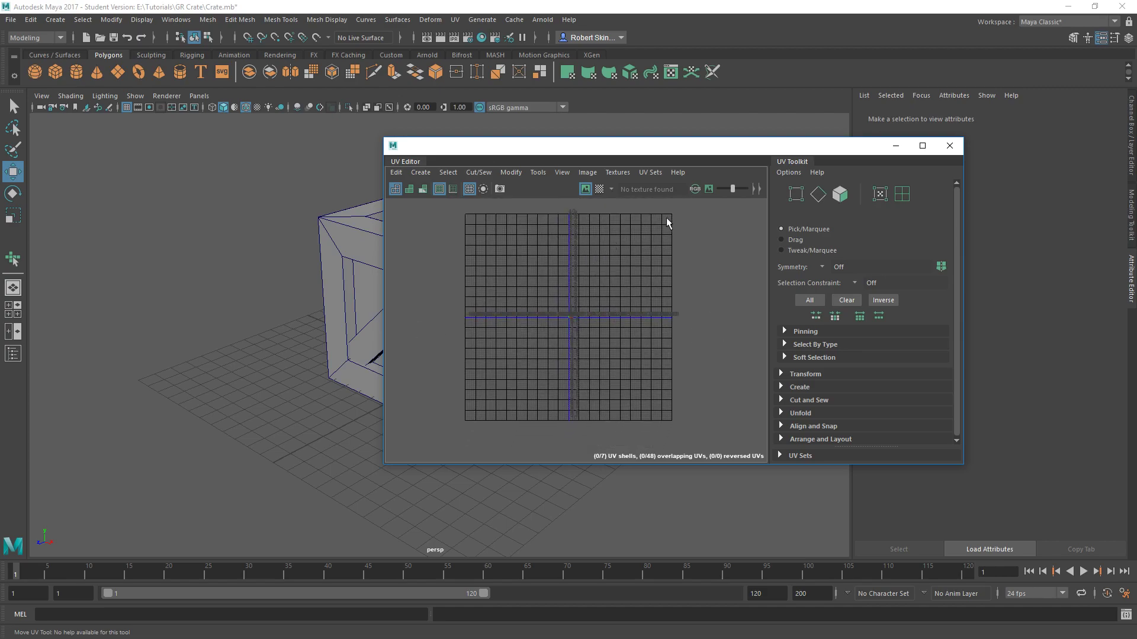
{"action": "scroll", "coordinate": [596, 314], "scroll_direction": "up", "scroll_amount": 2}
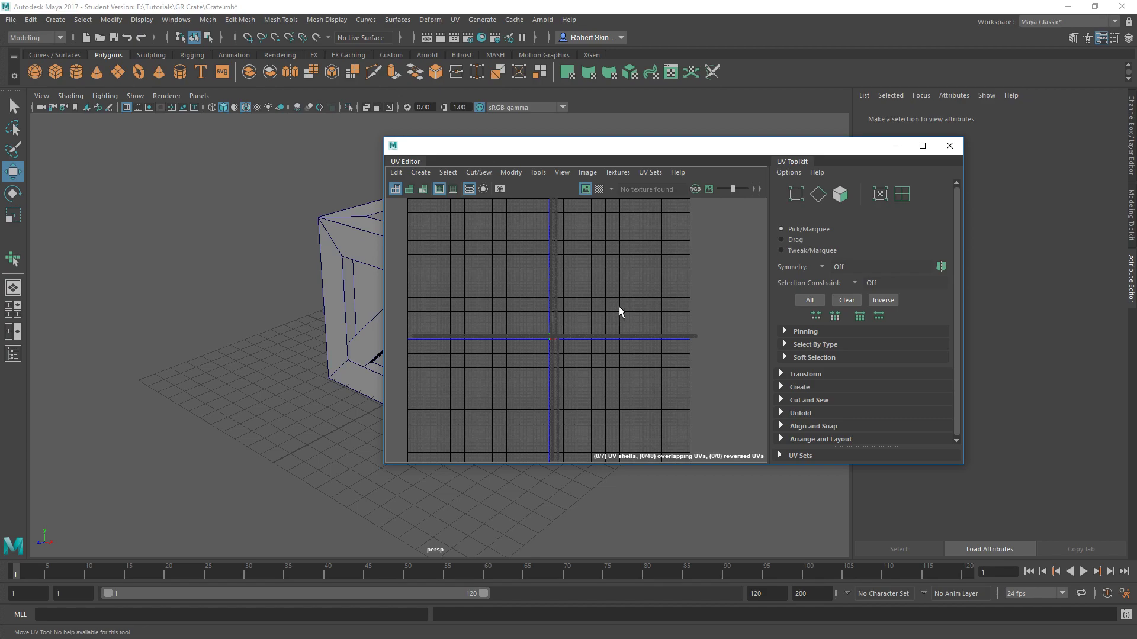
{"action": "scroll", "coordinate": [591, 326], "scroll_direction": "up", "scroll_amount": 3}
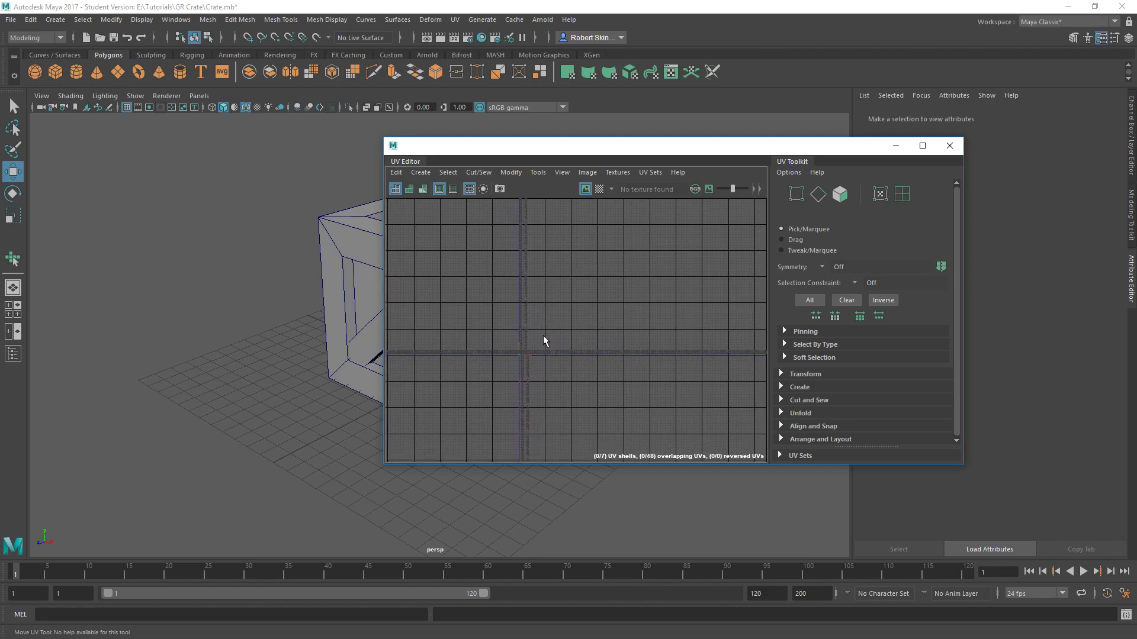
{"action": "scroll", "coordinate": [543, 341], "scroll_direction": "up", "scroll_amount": 6}
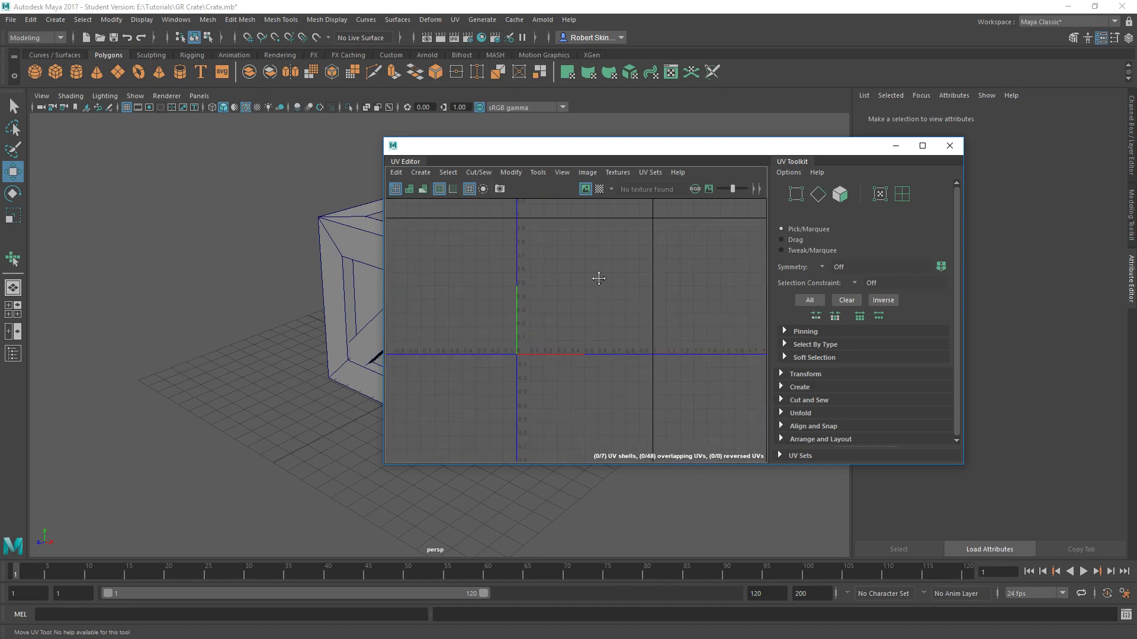
{"action": "scroll", "coordinate": [594, 283], "scroll_direction": "up", "scroll_amount": 2}
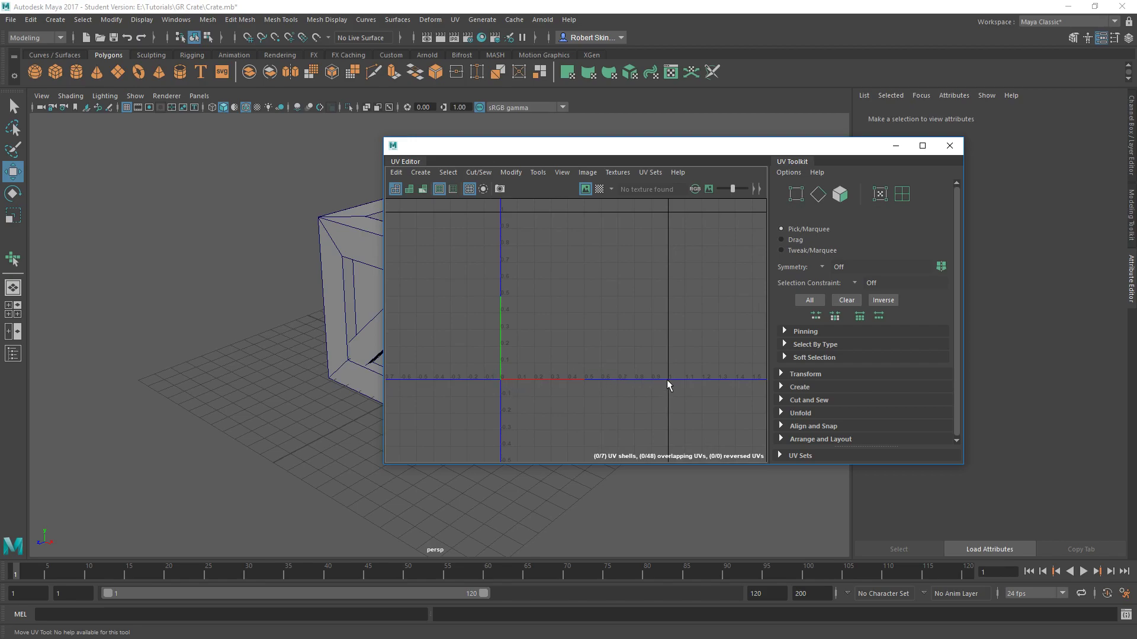
{"action": "middle_click_drag", "start_coordinate": [667, 379], "coordinate": [680, 410], "text": "alt"}
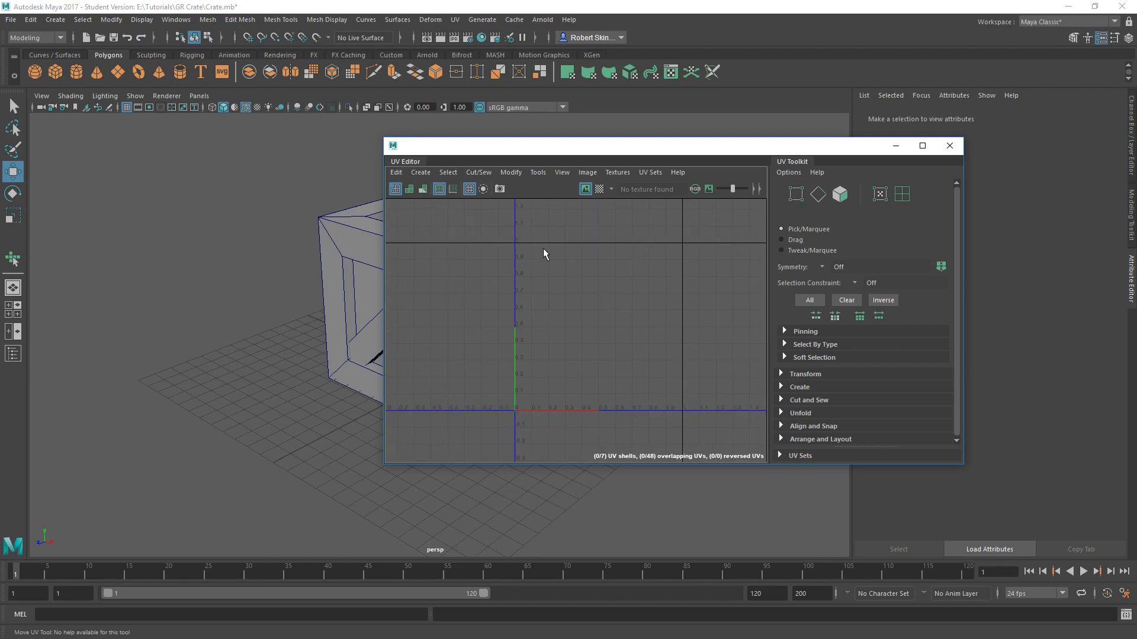
{"action": "scroll", "coordinate": [586, 293], "scroll_direction": "down", "scroll_amount": 8}
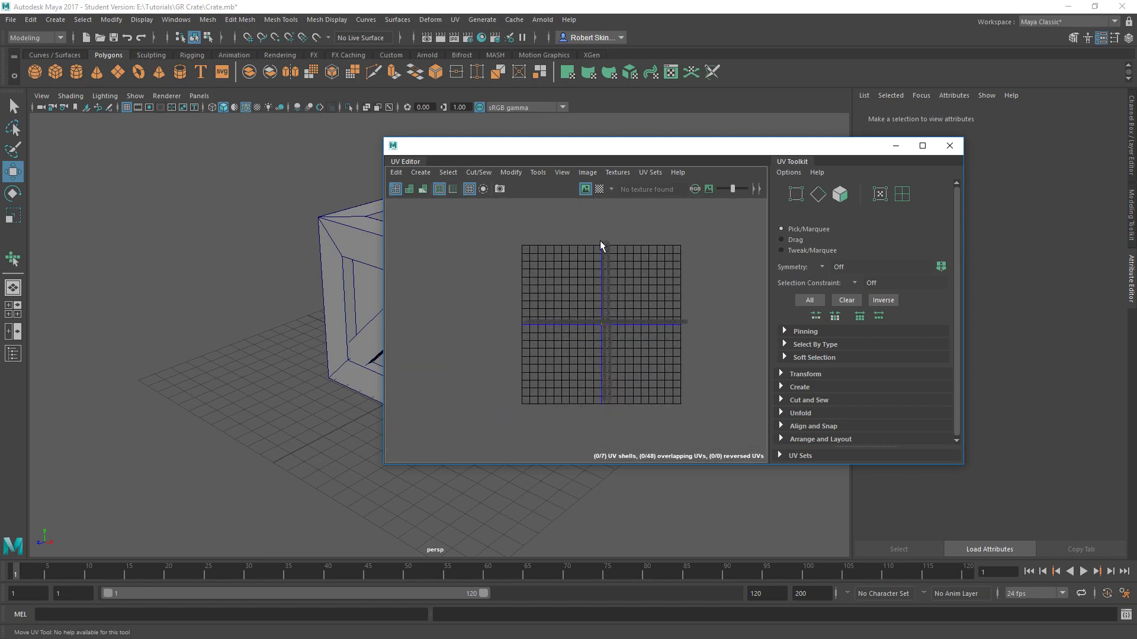
{"action": "scroll", "coordinate": [669, 290], "scroll_direction": "up", "scroll_amount": 4}
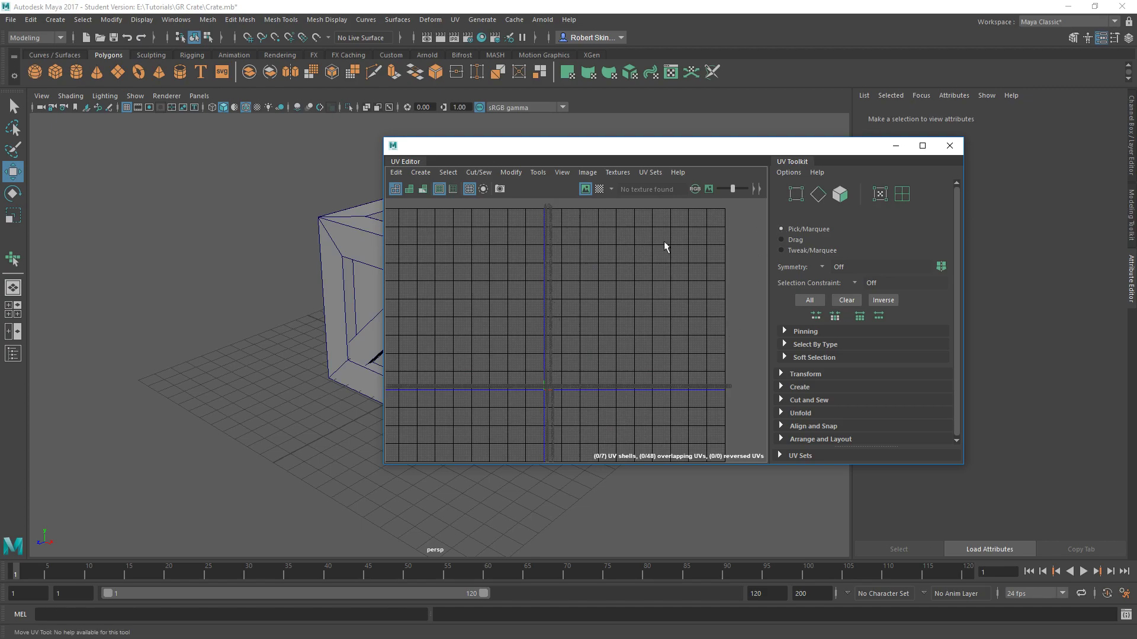
{"action": "scroll", "coordinate": [603, 336], "scroll_direction": "down", "scroll_amount": 3}
{"action": "middle_click_drag", "start_coordinate": [592, 343], "coordinate": [590, 311], "text": "alt"}
{"action": "scroll", "coordinate": [583, 288], "scroll_direction": "up", "scroll_amount": 3}
{"action": "scroll", "coordinate": [582, 289], "scroll_direction": "down", "scroll_amount": 2}
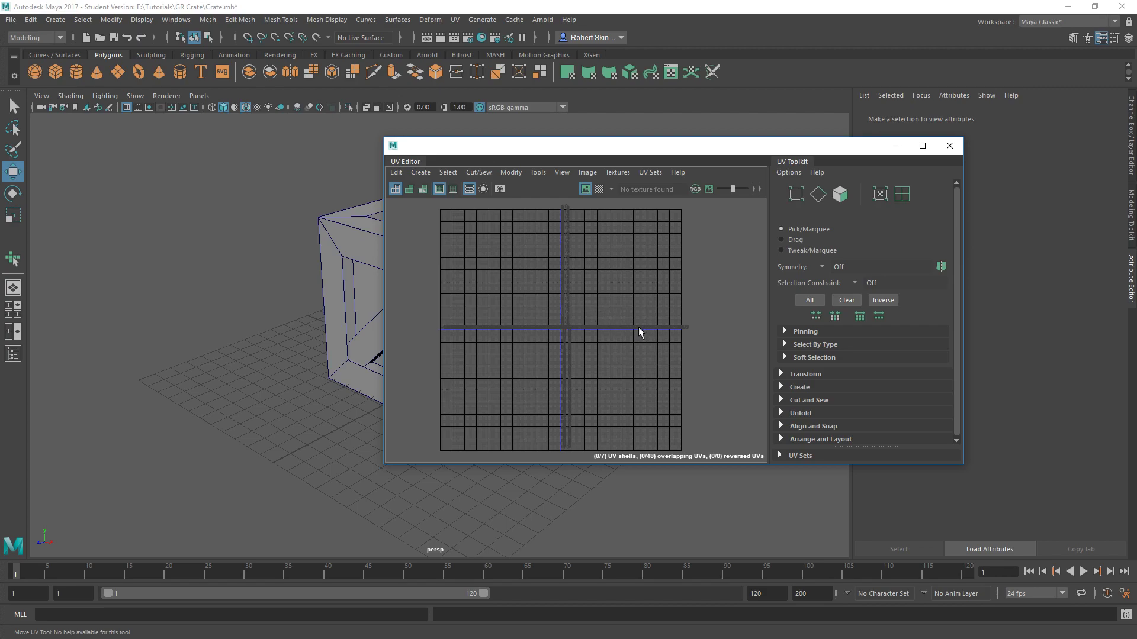
{"action": "scroll", "coordinate": [638, 327], "scroll_direction": "up", "scroll_amount": 5}
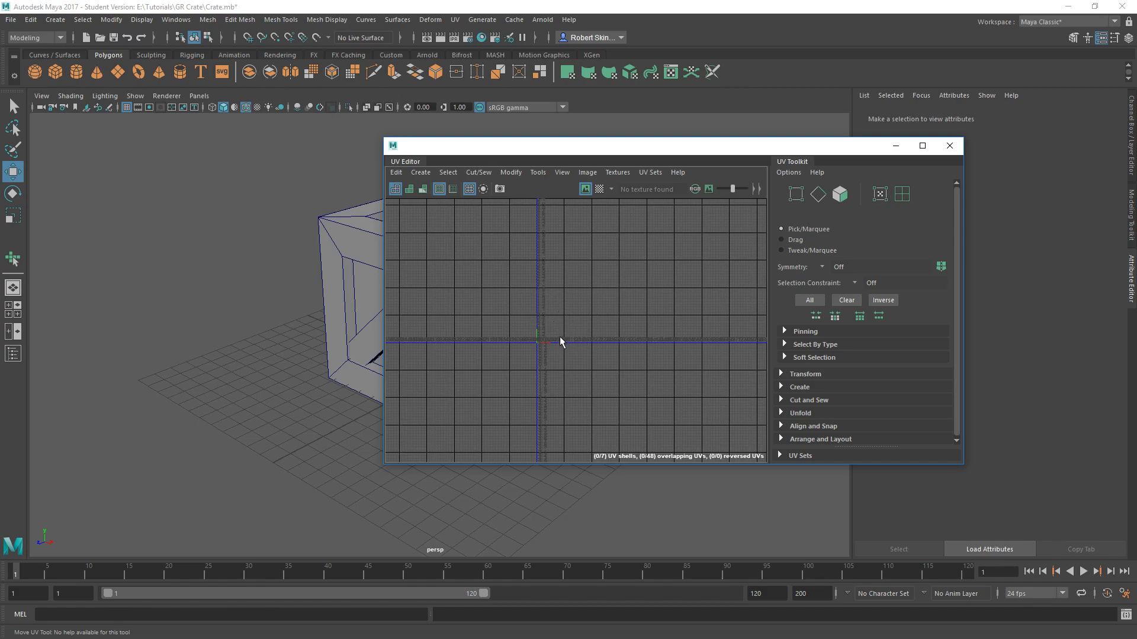
{"action": "scroll", "coordinate": [609, 326], "scroll_direction": "up", "scroll_amount": 3}
{"action": "middle_click_drag", "start_coordinate": [610, 333], "coordinate": [604, 320], "text": "alt"}
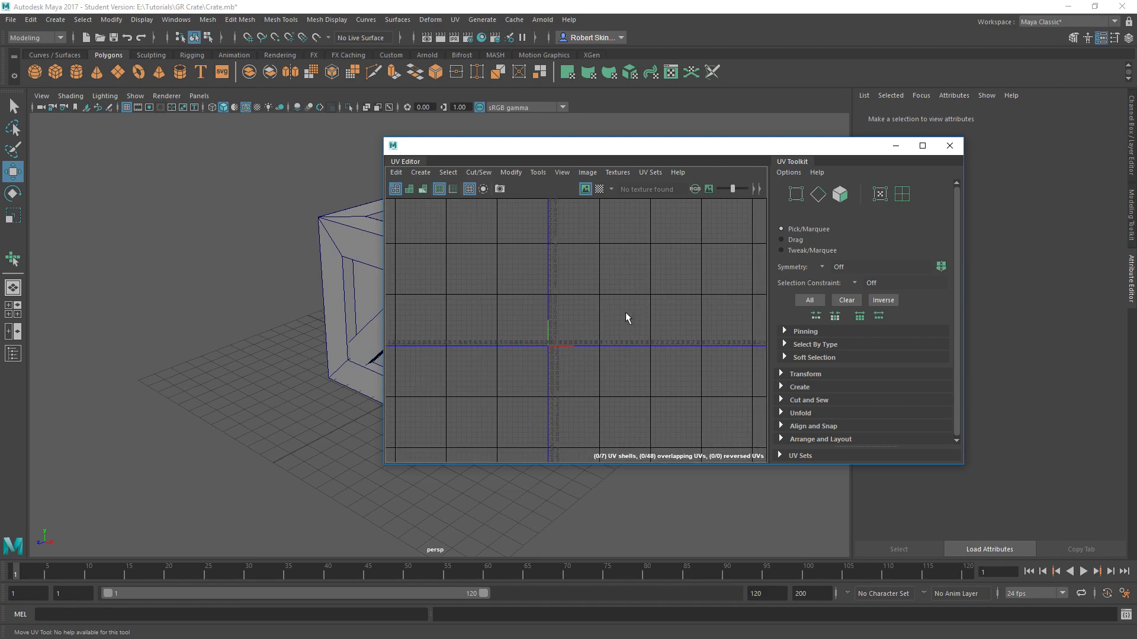
{"action": "scroll", "coordinate": [627, 311], "scroll_direction": "up", "scroll_amount": 3}
{"action": "middle_click_drag", "start_coordinate": [578, 315], "coordinate": [550, 328], "text": "alt"}
{"action": "scroll", "coordinate": [526, 331], "scroll_direction": "down", "scroll_amount": 5}
{"action": "scroll", "coordinate": [558, 328], "scroll_direction": "down", "scroll_amount": 2}
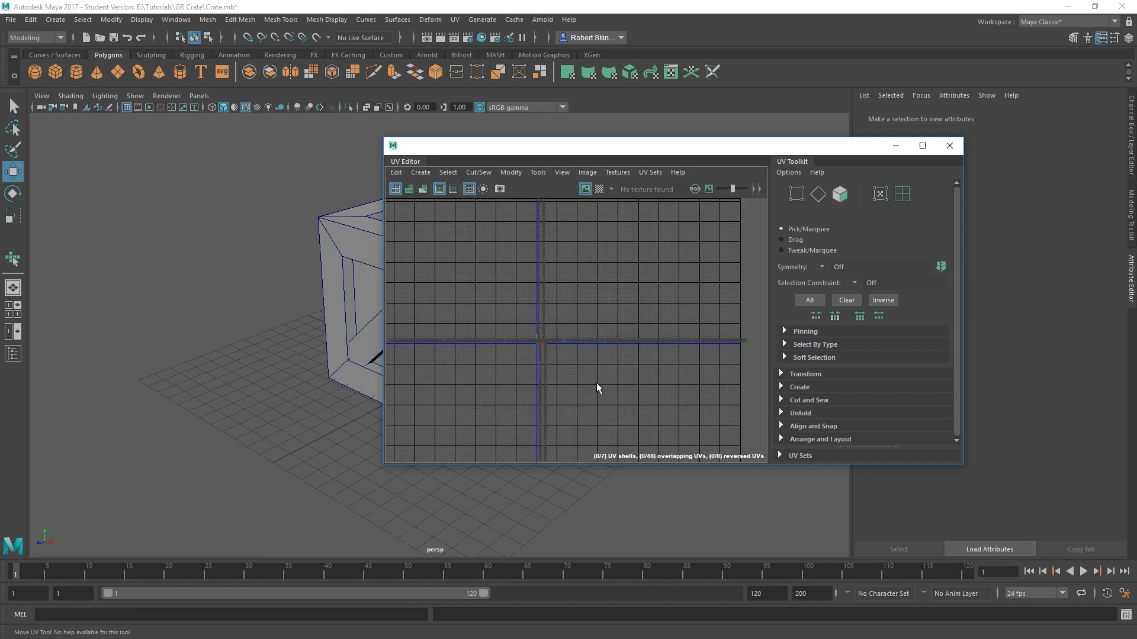
Turn the UV Editor's grid off and back on
{"action": "left_click", "coordinate": [587, 172]}
{"action": "mouse_move", "coordinate": [562, 172]}
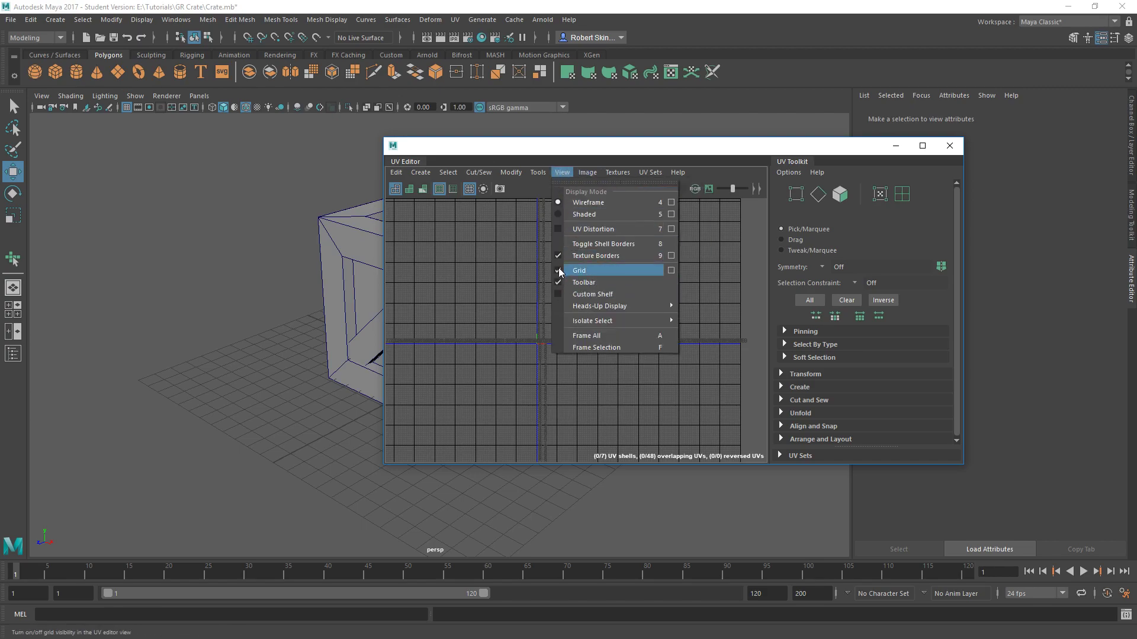
{"action": "left_click", "coordinate": [560, 272]}
{"action": "left_click", "coordinate": [560, 173]}
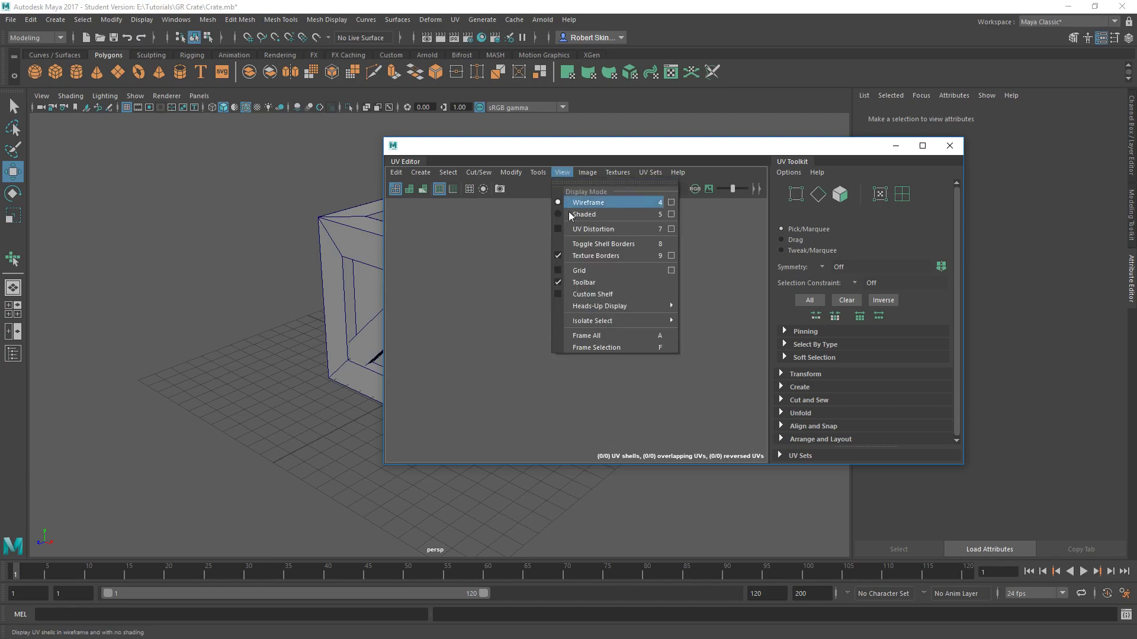
{"action": "left_click", "coordinate": [560, 273]}
Set the UV Editor grid's length and width to 1 unit, apply it, and close the grid options
{"action": "left_click", "coordinate": [564, 173]}
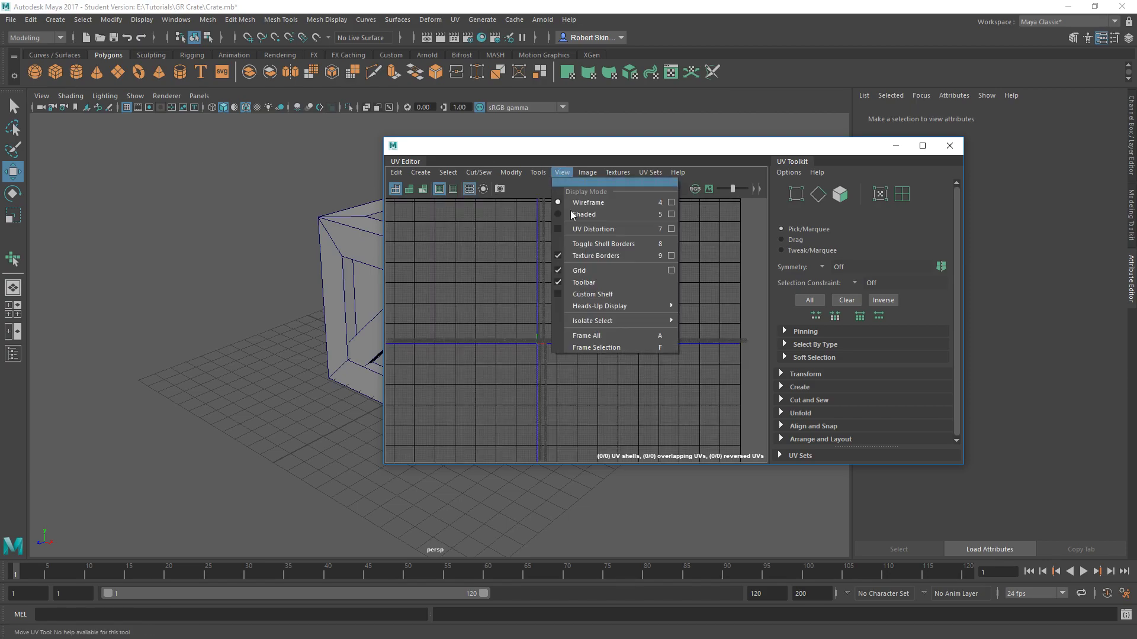
{"action": "left_click", "coordinate": [671, 271]}
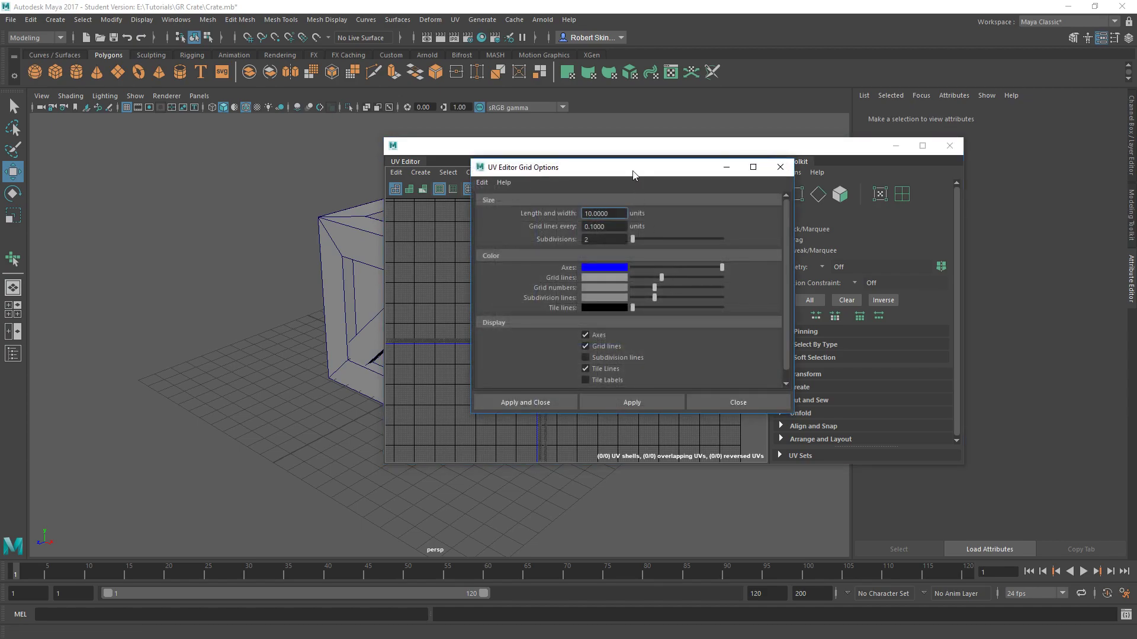
{"action": "left_click_drag", "start_coordinate": [633, 174], "coordinate": [615, 174]}
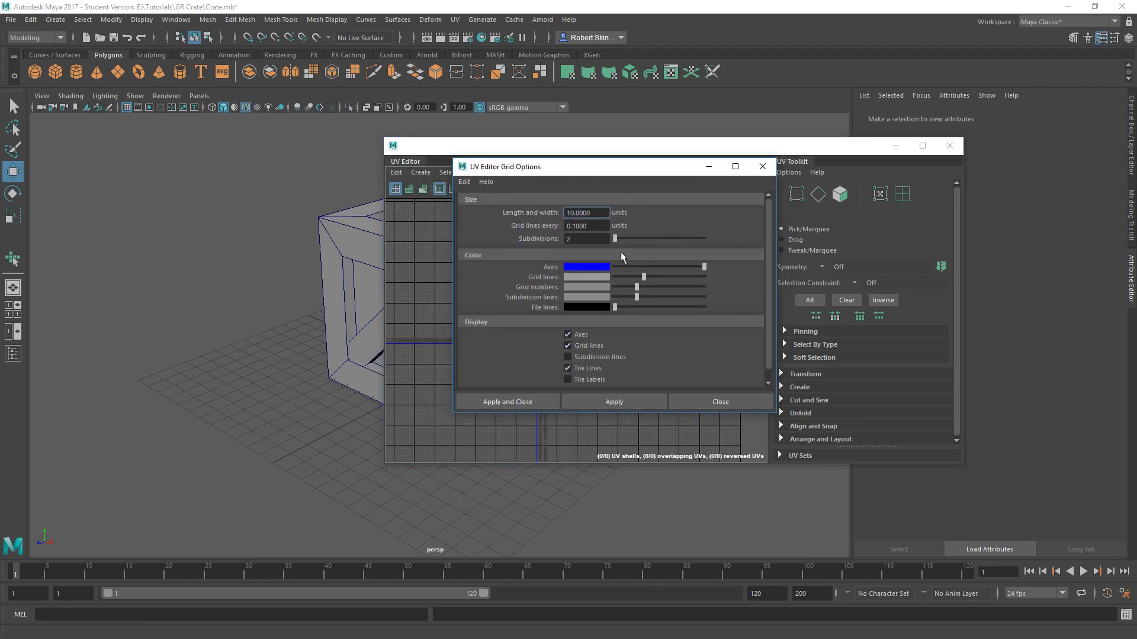
{"action": "double_click", "coordinate": [607, 213]}
{"action": "type", "text": "1"}
{"action": "key", "text": "Return"}
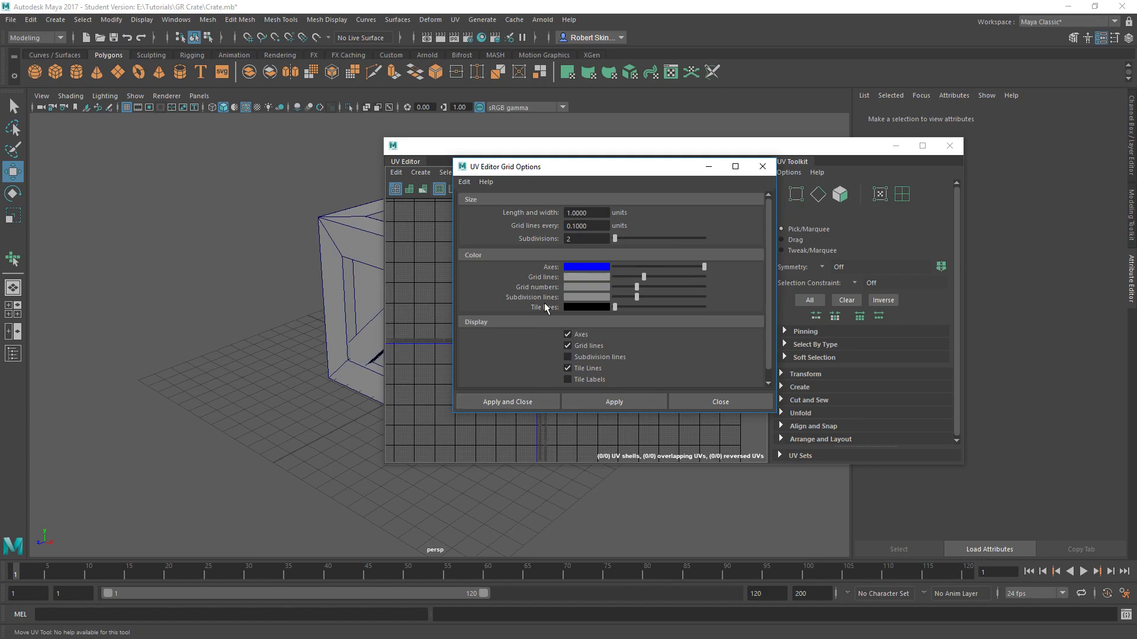
{"action": "left_click", "coordinate": [532, 402]}
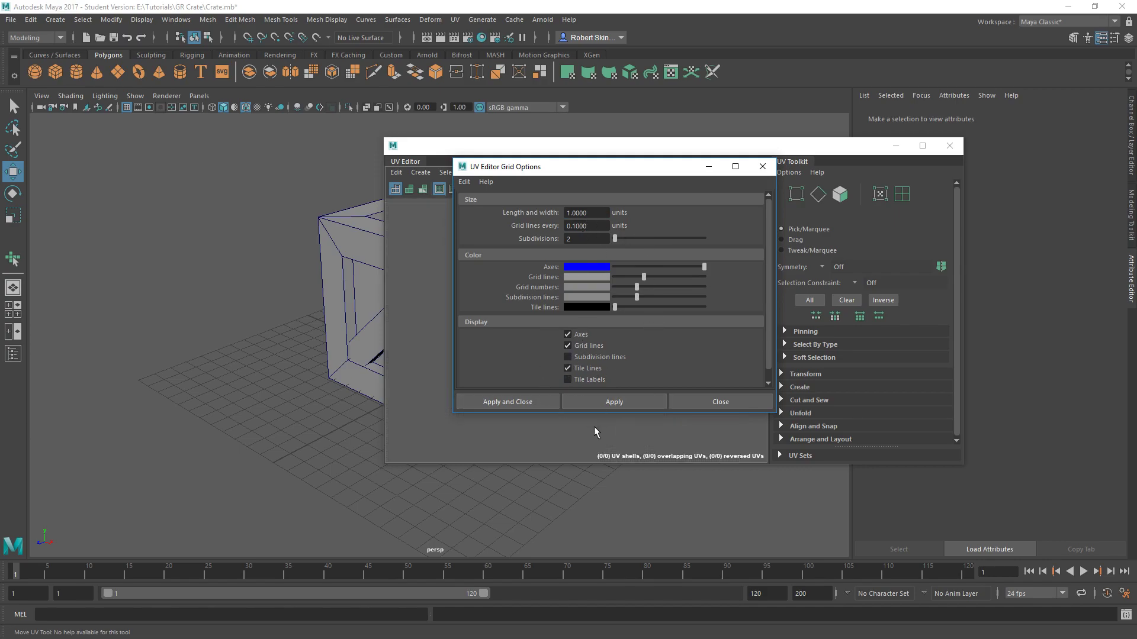
{"action": "left_click_drag", "start_coordinate": [613, 172], "coordinate": [936, 98]}
{"action": "scroll", "coordinate": [531, 327], "scroll_direction": "up", "scroll_amount": 8}
{"action": "middle_click_drag", "start_coordinate": [606, 373], "coordinate": [560, 303], "text": "alt"}
{"action": "scroll", "coordinate": [582, 315], "scroll_direction": "down", "scroll_amount": 2}
{"action": "left_click", "coordinate": [1085, 93]}
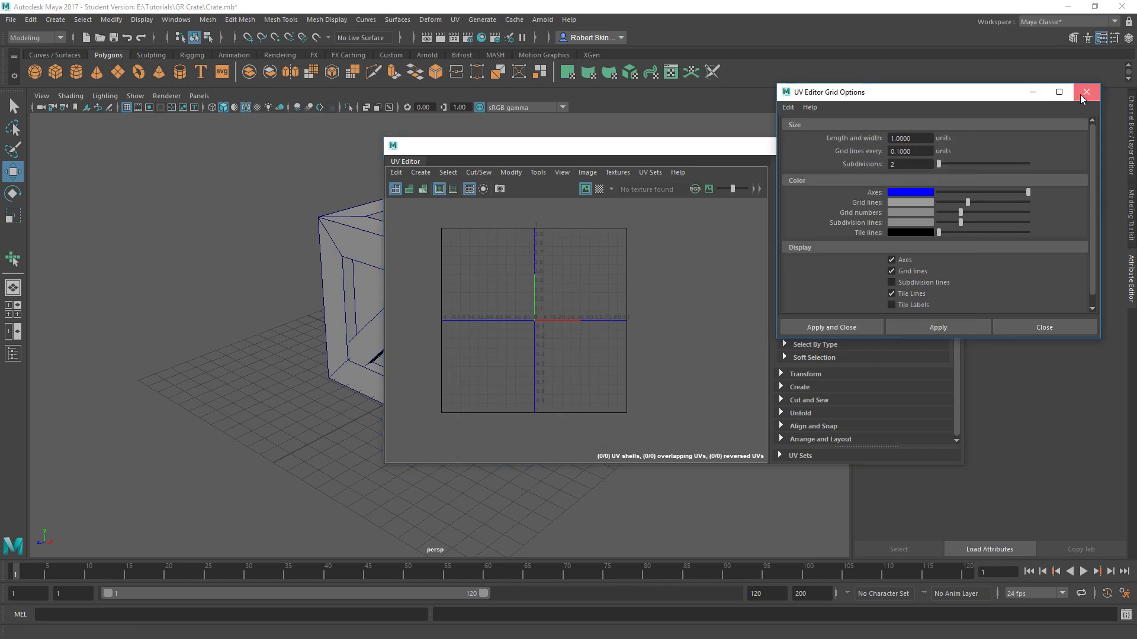
Examine the resized UV grid, focusing on the quadrant between 0 and 1 on both axes
{"action": "scroll", "coordinate": [567, 329], "scroll_direction": "up", "scroll_amount": 3}
{"action": "scroll", "coordinate": [568, 324], "scroll_direction": "up", "scroll_amount": 2}
{"action": "middle_click_drag", "start_coordinate": [554, 261], "coordinate": [539, 362], "text": "alt"}
{"action": "middle_click_drag", "start_coordinate": [514, 307], "coordinate": [533, 286], "text": "alt"}
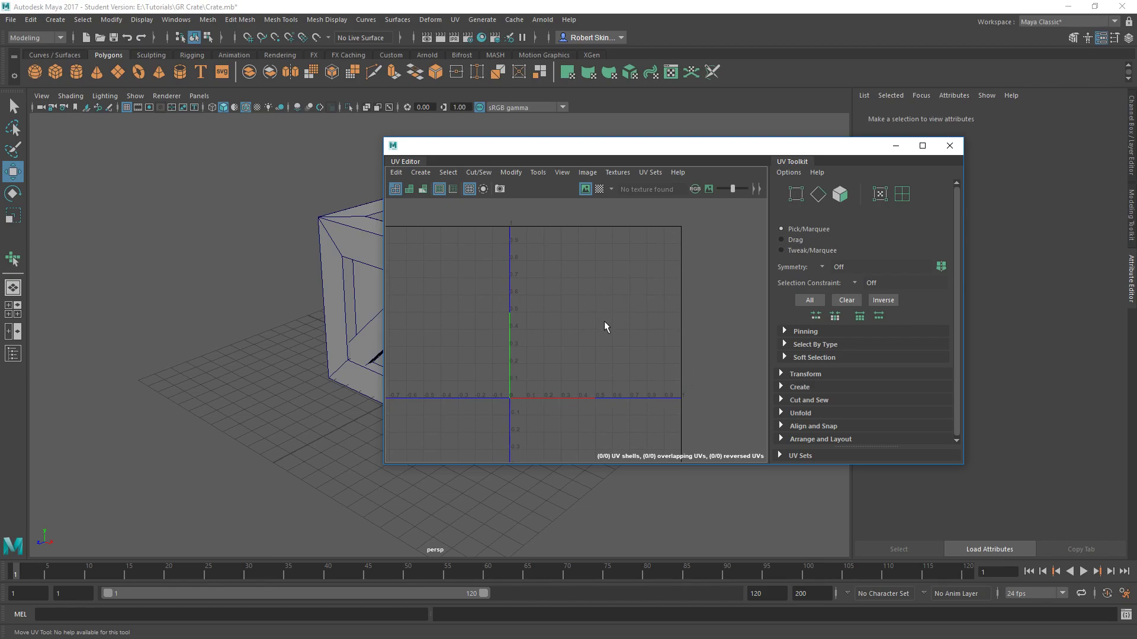
{"action": "scroll", "coordinate": [568, 332], "scroll_direction": "down", "scroll_amount": 4}
{"action": "middle_click_drag", "start_coordinate": [554, 335], "coordinate": [533, 348], "text": "alt"}
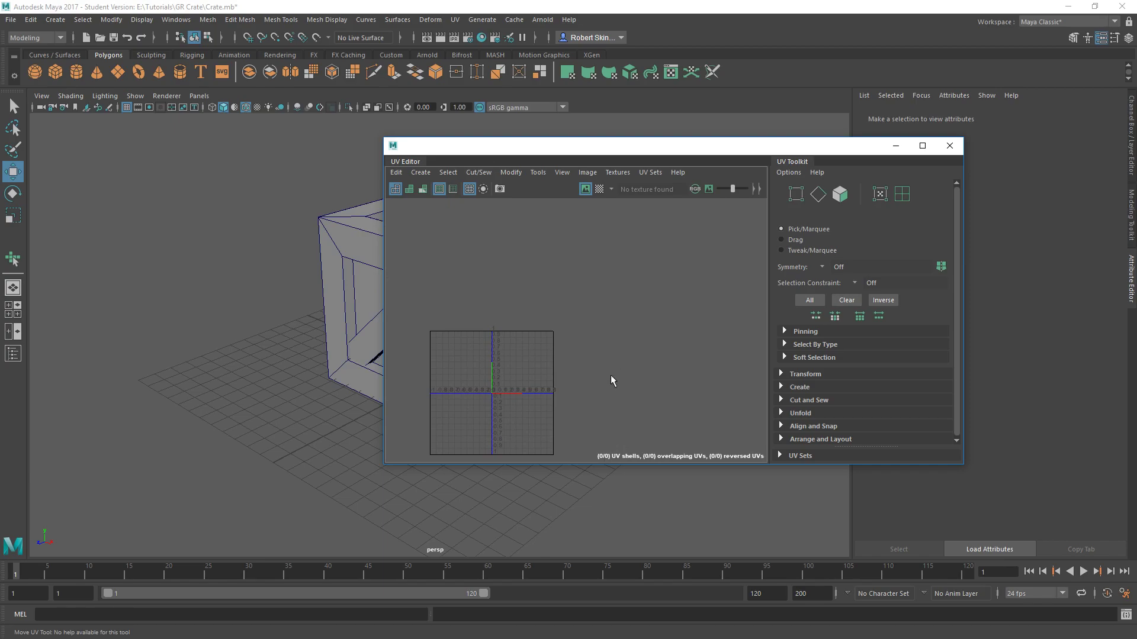
{"action": "middle_click_drag", "start_coordinate": [610, 380], "coordinate": [568, 317], "text": "alt"}
{"action": "scroll", "coordinate": [535, 367], "scroll_direction": "down", "scroll_amount": 2}
{"action": "scroll", "coordinate": [517, 384], "scroll_direction": "up", "scroll_amount": 3}
{"action": "scroll", "coordinate": [561, 314], "scroll_direction": "up", "scroll_amount": 1}
{"action": "scroll", "coordinate": [559, 307], "scroll_direction": "up", "scroll_amount": 1}
{"action": "scroll", "coordinate": [562, 307], "scroll_direction": "down", "scroll_amount": 1}
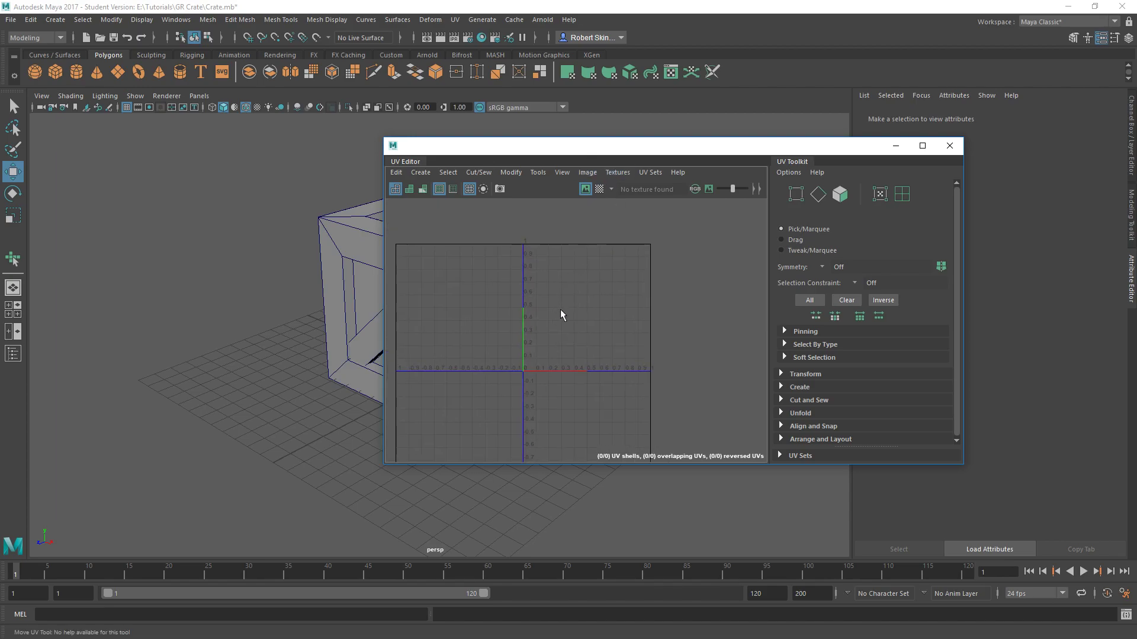
{"action": "scroll", "coordinate": [528, 371], "scroll_direction": "up", "scroll_amount": 1}
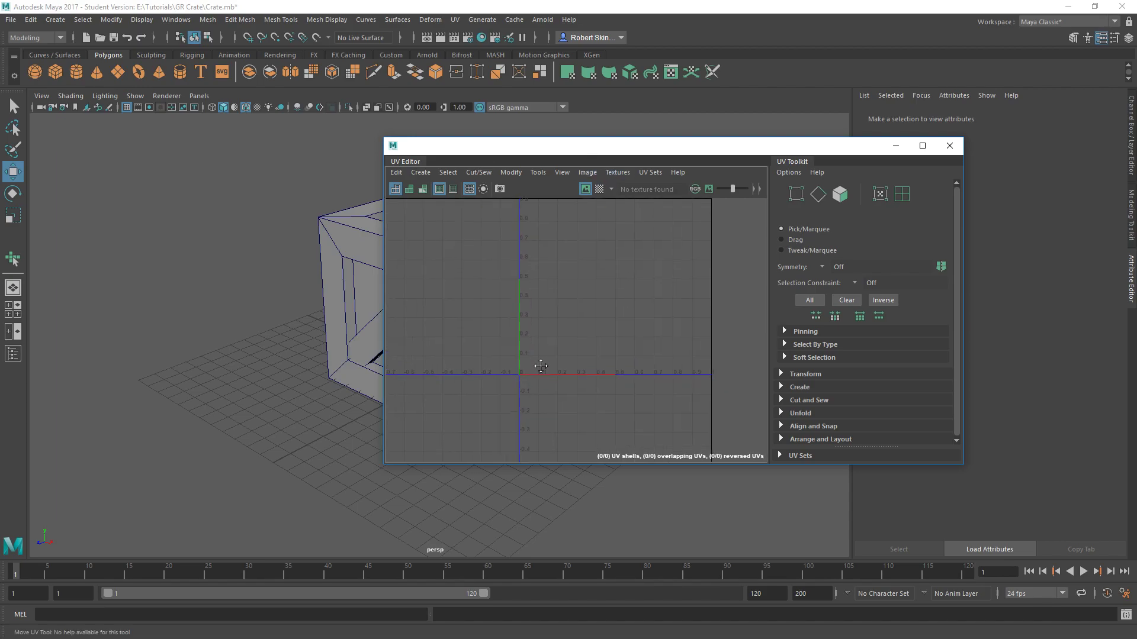
{"action": "middle_click_drag", "start_coordinate": [528, 372], "coordinate": [474, 407], "text": "alt"}
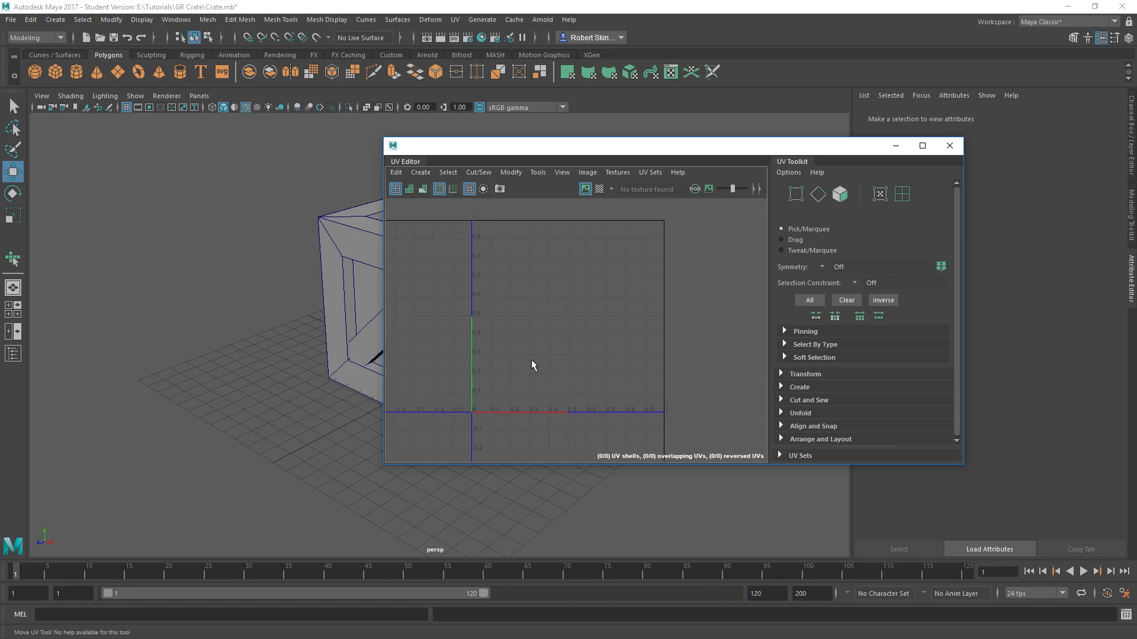
Place the UV Editor beside the model and select the crate to display its complete UV layout
{"action": "left_click_drag", "start_coordinate": [609, 150], "coordinate": [778, 106]}
{"action": "left_click", "coordinate": [467, 252]}
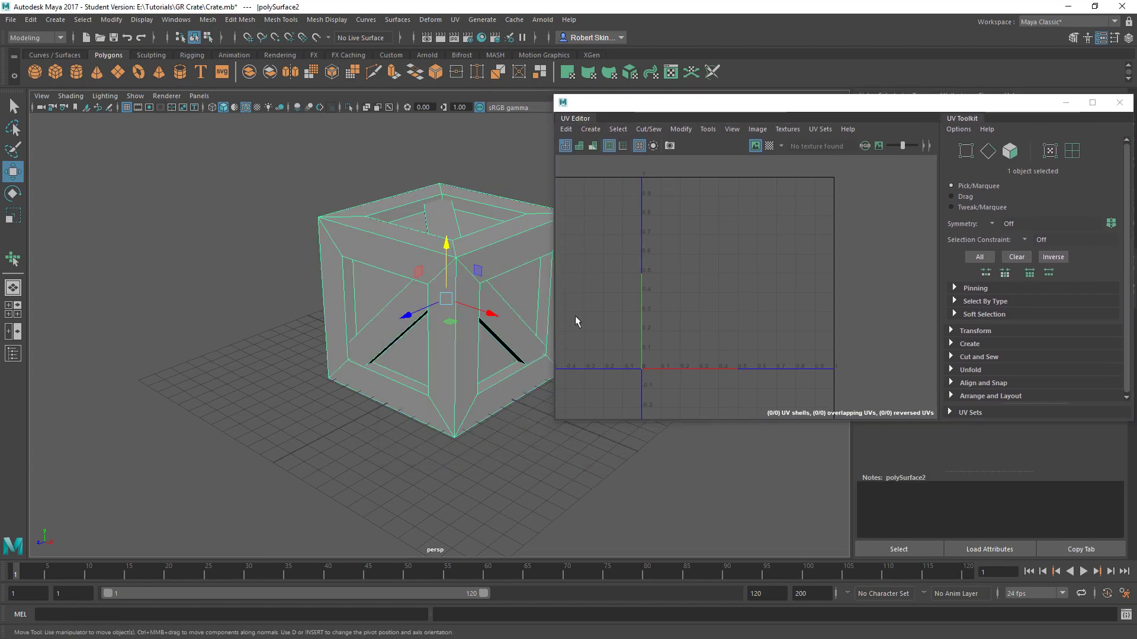
{"action": "scroll", "coordinate": [764, 232], "scroll_direction": "down", "scroll_amount": 4}
{"action": "scroll", "coordinate": [730, 255], "scroll_direction": "up", "scroll_amount": 2}
{"action": "middle_click_drag", "start_coordinate": [759, 298], "coordinate": [703, 265], "text": "alt"}
{"action": "scroll", "coordinate": [703, 265], "scroll_direction": "down", "scroll_amount": 1}
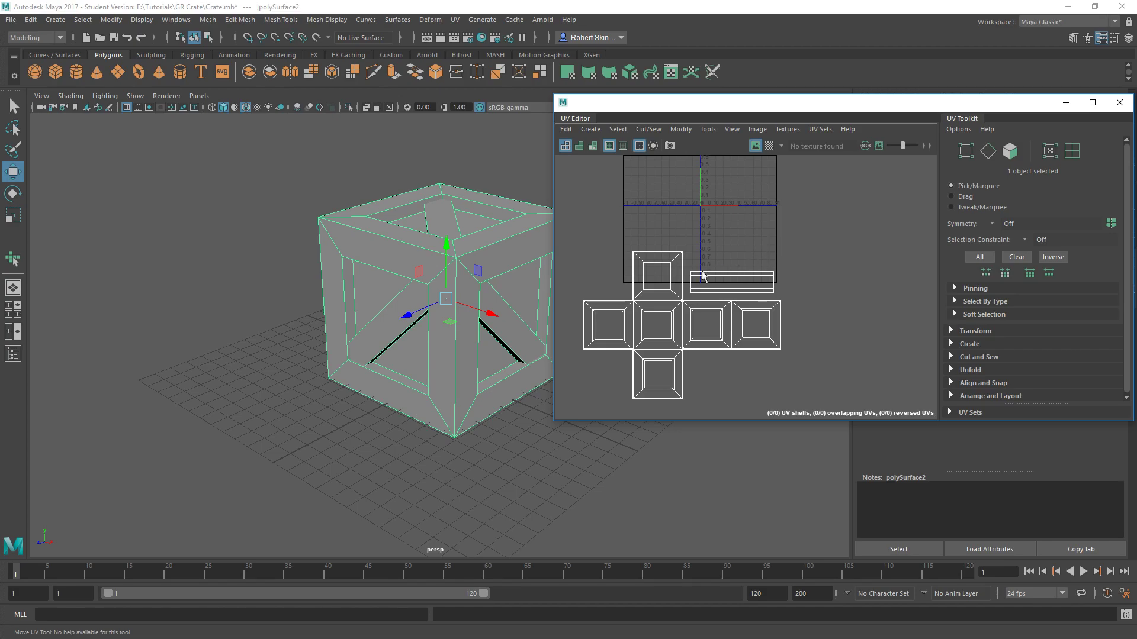
Switch the crate to UV shell selection and inspect the separate strip shell beside the cross-shaped layout, leaving no shell selected
{"action": "right_click", "coordinate": [709, 248]}
{"action": "right_click_drag", "start_coordinate": [708, 248], "coordinate": [663, 232]}
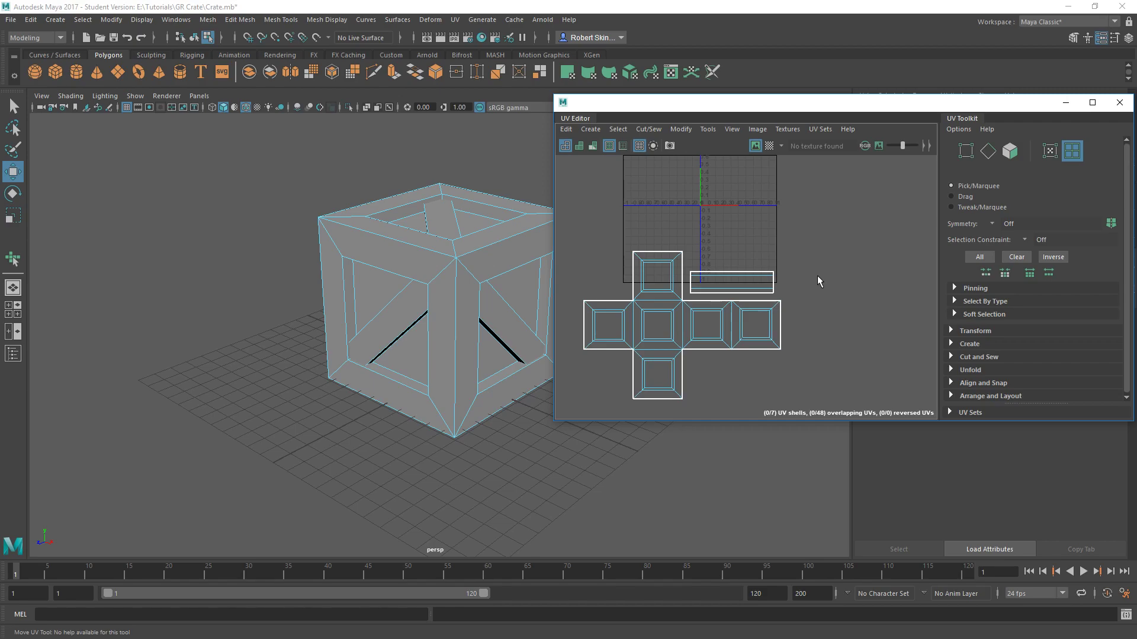
{"action": "left_click_drag", "start_coordinate": [772, 280], "coordinate": [739, 296]}
{"action": "middle_click_drag", "start_coordinate": [485, 298], "coordinate": [427, 313], "text": "alt"}
{"action": "left_click", "coordinate": [822, 259]}
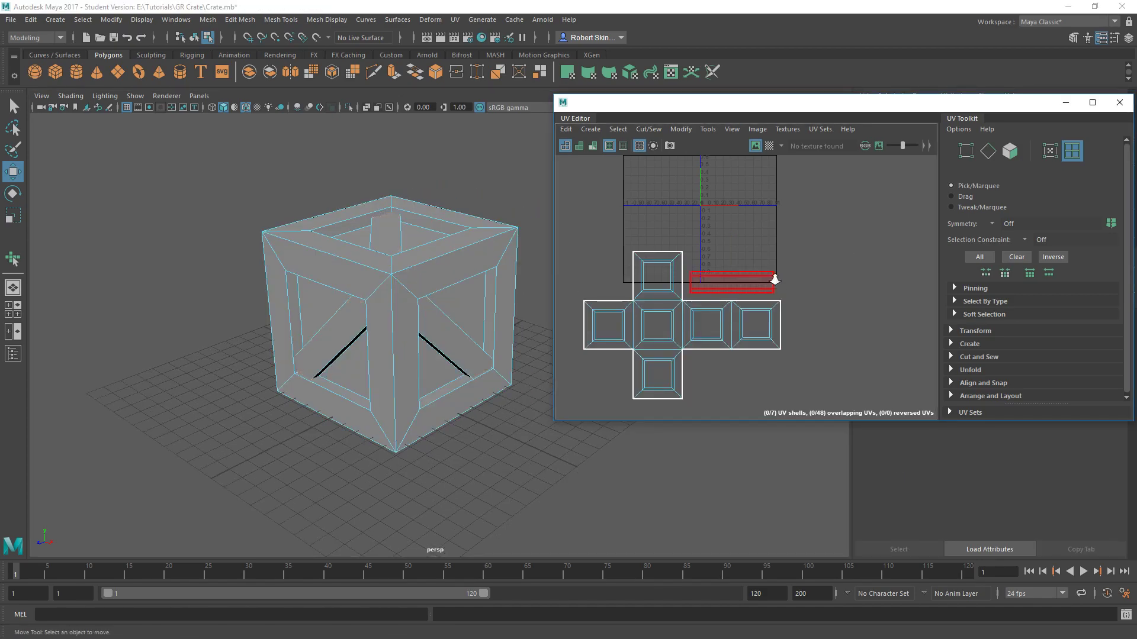
{"action": "right_click_drag", "start_coordinate": [773, 274], "coordinate": [791, 296], "text": "alt"}
{"action": "middle_click_drag", "start_coordinate": [690, 325], "coordinate": [737, 295], "text": "alt"}
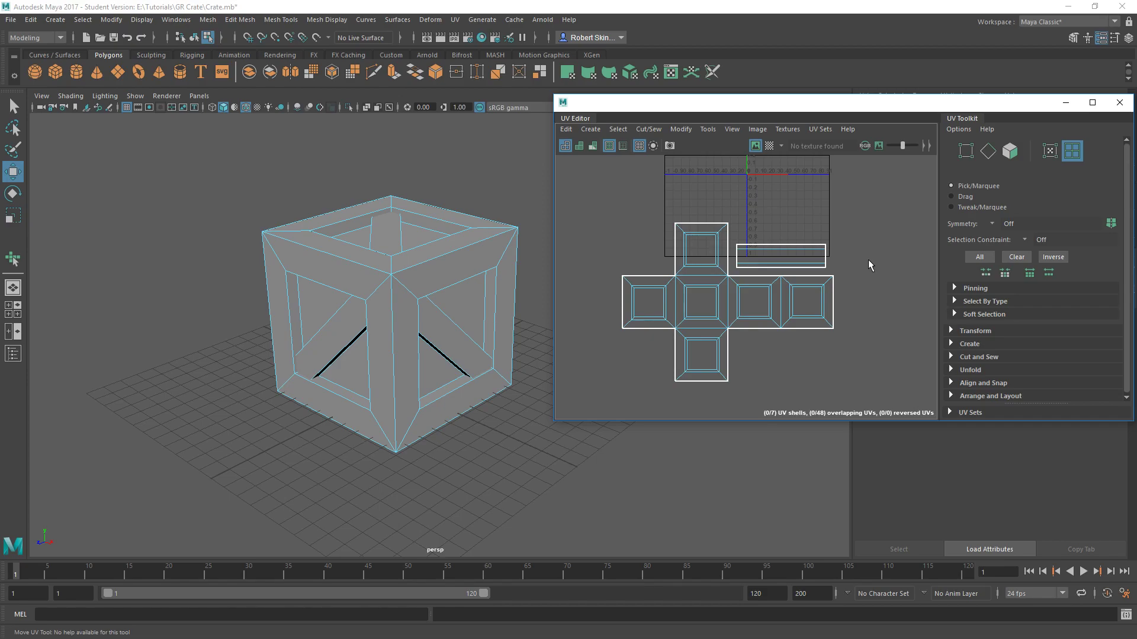
Test the selection of the strip shell without keeping it selected, and move the UV Editor window higher
{"action": "left_click_drag", "start_coordinate": [857, 224], "coordinate": [789, 271]}
{"action": "left_click", "coordinate": [865, 227]}
{"action": "left_click_drag", "start_coordinate": [846, 222], "coordinate": [787, 271]}
{"action": "left_click_drag", "start_coordinate": [873, 109], "coordinate": [869, 33]}
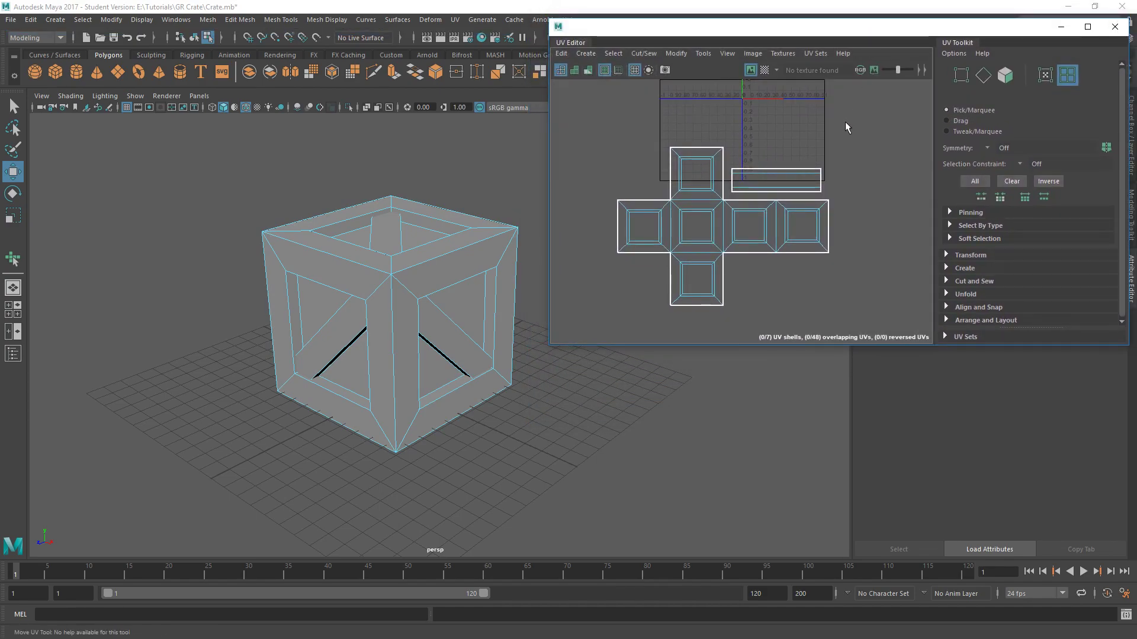
Turn on the checker map display and bring the crate face with its diagonal brace into close view
{"action": "left_click", "coordinate": [765, 70]}
{"action": "middle_click_drag", "start_coordinate": [446, 296], "coordinate": [448, 270], "text": "alt"}
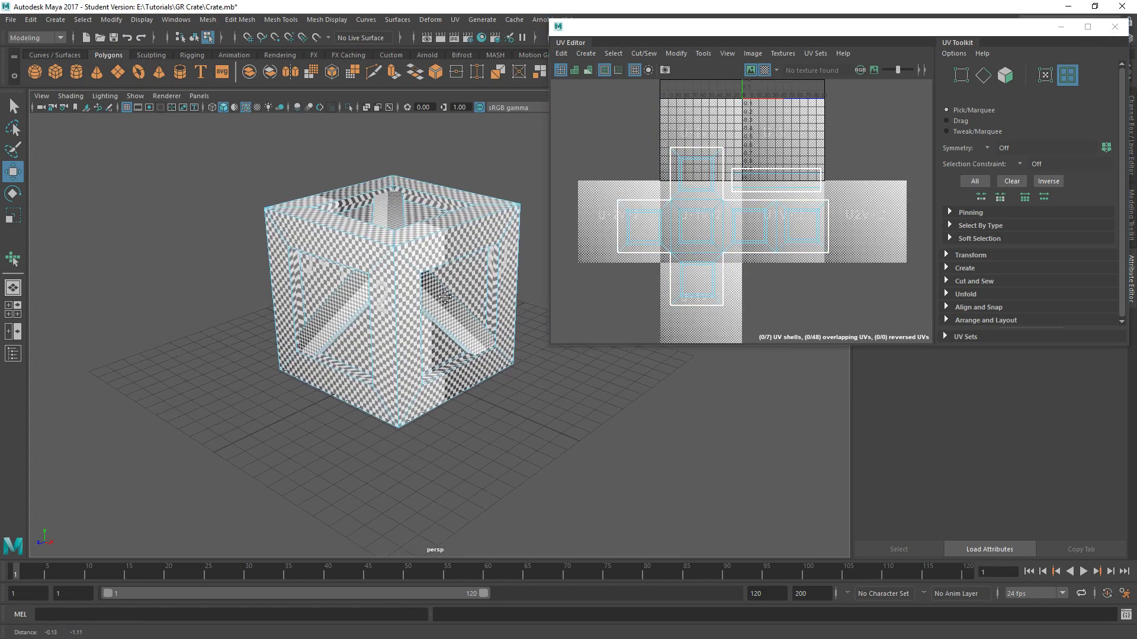
{"action": "right_click_drag", "start_coordinate": [448, 270], "coordinate": [527, 272], "text": "alt"}
{"action": "left_click_drag", "start_coordinate": [527, 272], "coordinate": [439, 254], "text": "alt"}
{"action": "right_click_drag", "start_coordinate": [440, 254], "coordinate": [421, 255], "text": "alt"}
{"action": "middle_click_drag", "start_coordinate": [420, 255], "coordinate": [392, 294], "text": "alt"}
{"action": "left_click_drag", "start_coordinate": [392, 294], "coordinate": [374, 271], "text": "alt"}
{"action": "middle_click_drag", "start_coordinate": [374, 272], "coordinate": [355, 243], "text": "alt"}
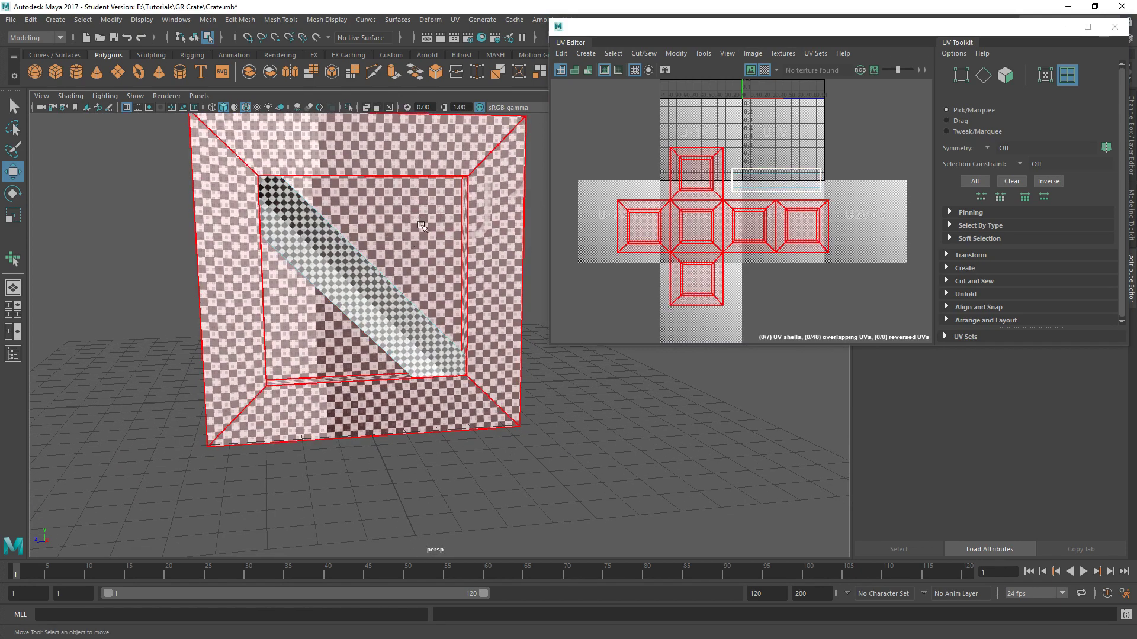
Compare the checker size on the diagonal brace with that on the surrounding crate frame, matching each part to its UV shell
{"action": "scroll", "coordinate": [386, 223], "scroll_direction": "up", "scroll_amount": 5}
{"action": "middle_click_drag", "start_coordinate": [413, 241], "coordinate": [471, 296], "text": "alt"}
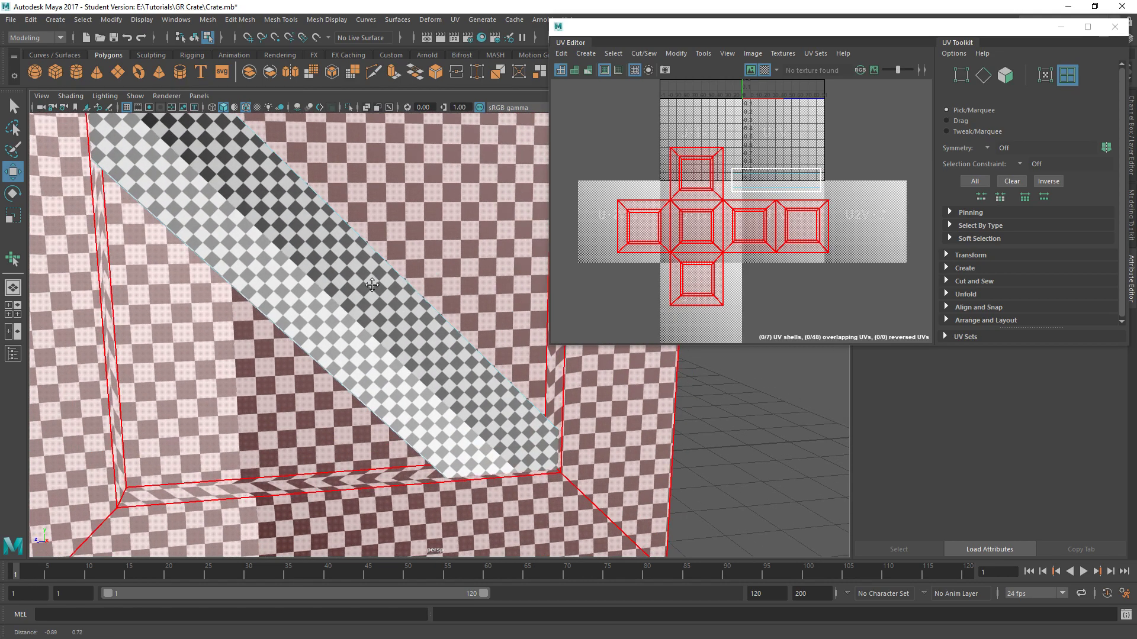
{"action": "scroll", "coordinate": [332, 268], "scroll_direction": "down", "scroll_amount": 3}
{"action": "key", "text": "ctrl+shift+i"}
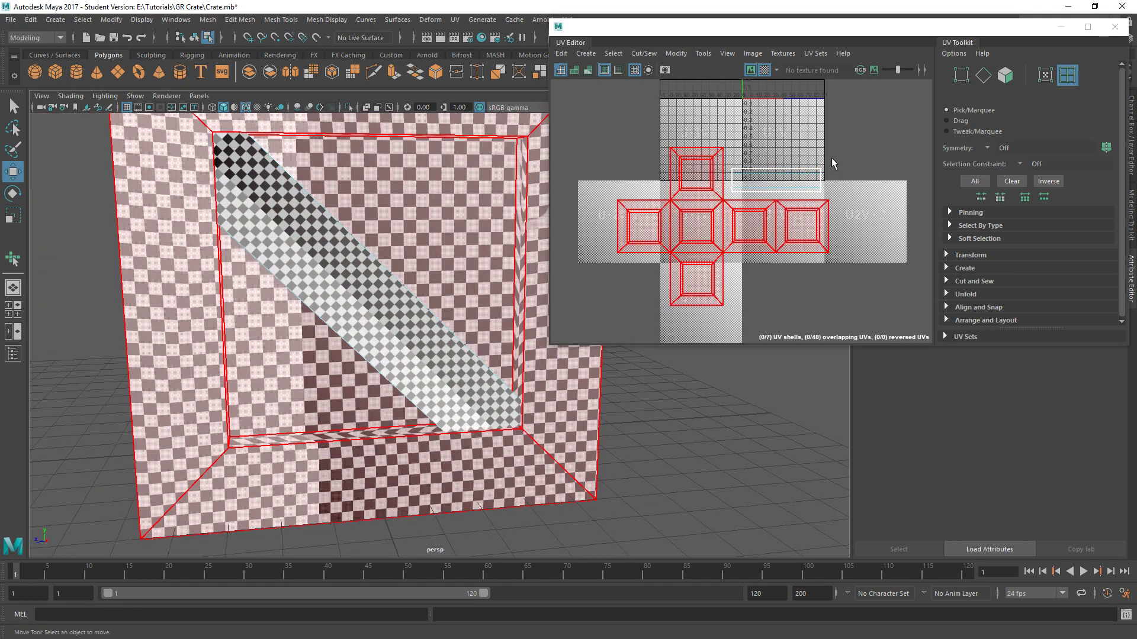
{"action": "scroll", "coordinate": [832, 164], "scroll_direction": "up", "scroll_amount": 4}
{"action": "scroll", "coordinate": [746, 183], "scroll_direction": "down", "scroll_amount": 2}
{"action": "middle_click_drag", "start_coordinate": [633, 205], "coordinate": [691, 191], "text": "alt"}
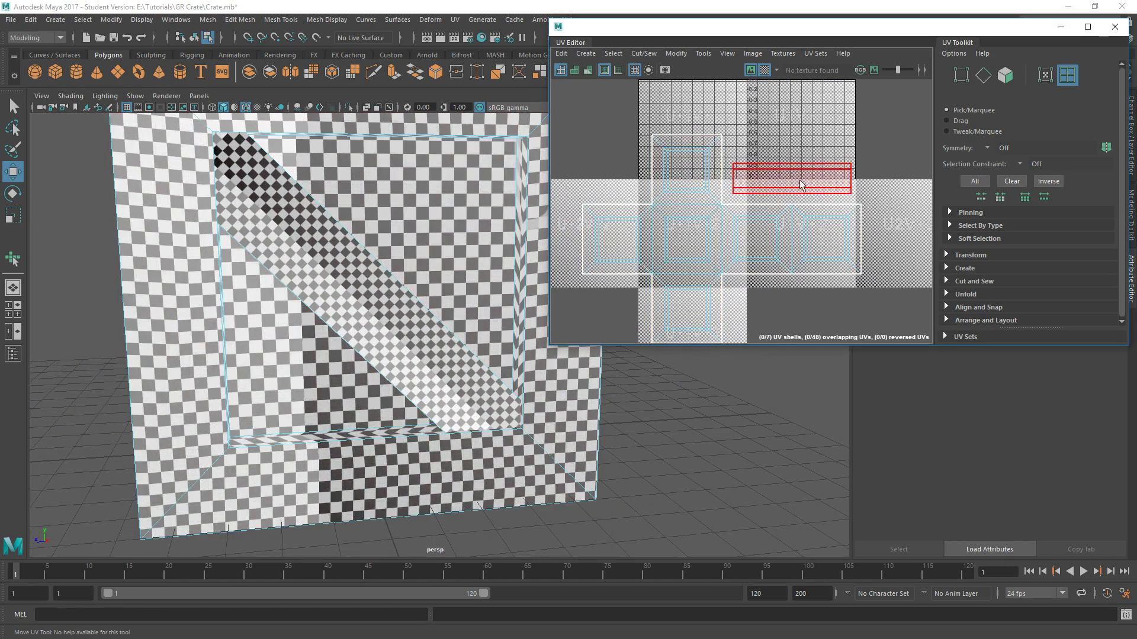
{"action": "key", "text": "ctrl+shift+i"}
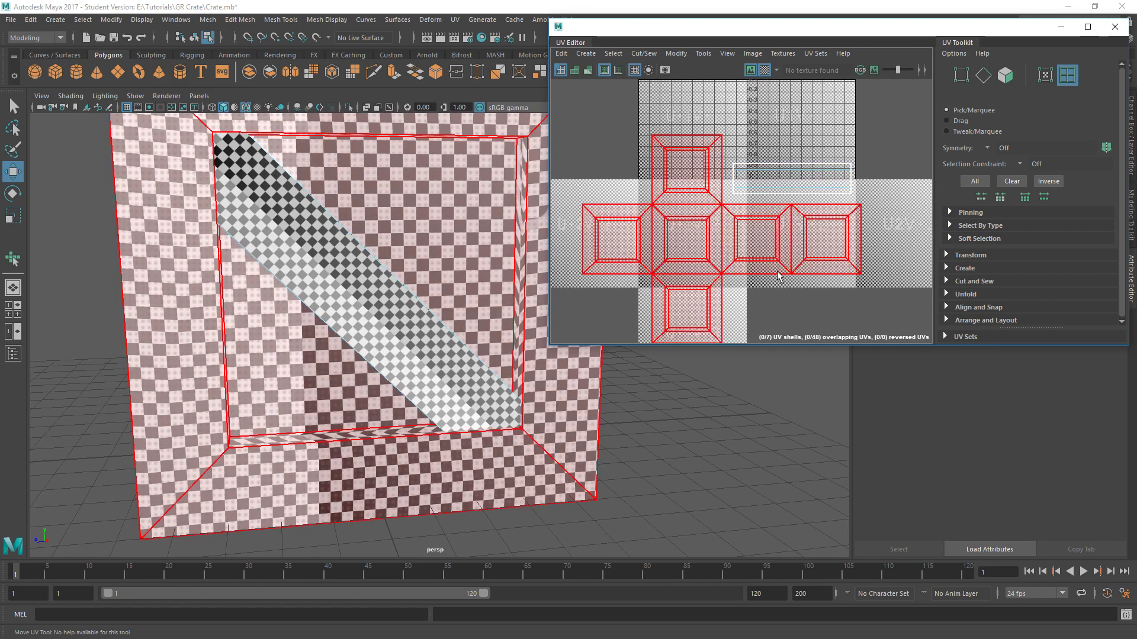
{"action": "left_click", "coordinate": [732, 191]}
{"action": "scroll", "coordinate": [862, 151], "scroll_direction": "up", "scroll_amount": 2}
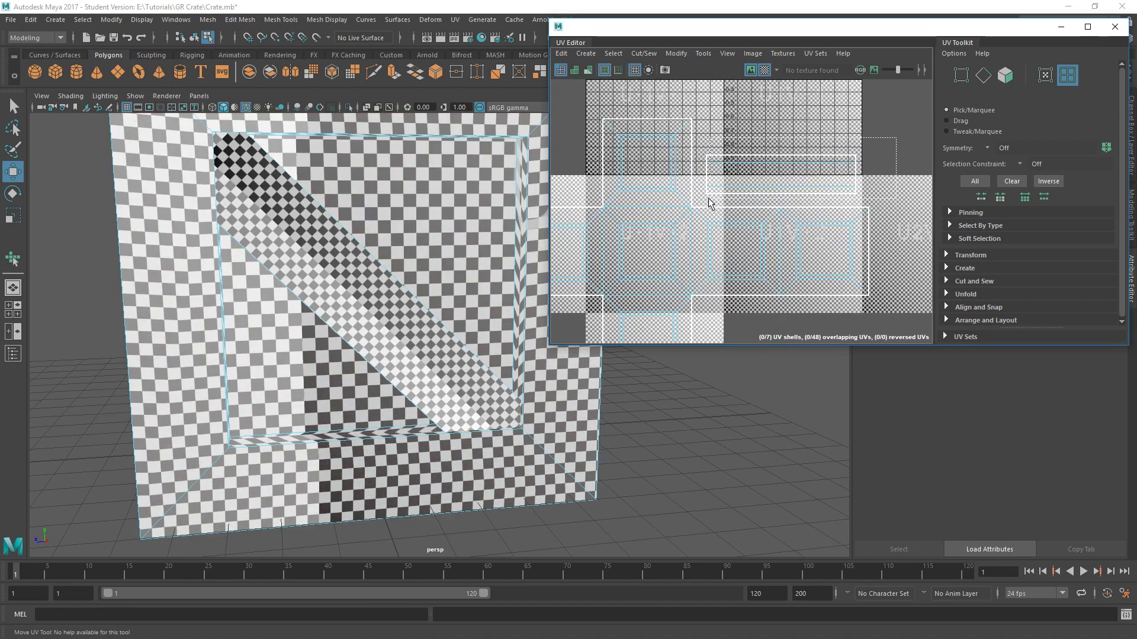
Select the stacked strip shells beside the cross-shaped layout and examine the corresponding diagonal braces on the crate
{"action": "left_click_drag", "start_coordinate": [700, 204], "coordinate": [747, 148]}
{"action": "middle_click_drag", "start_coordinate": [402, 290], "coordinate": [417, 268], "text": "alt"}
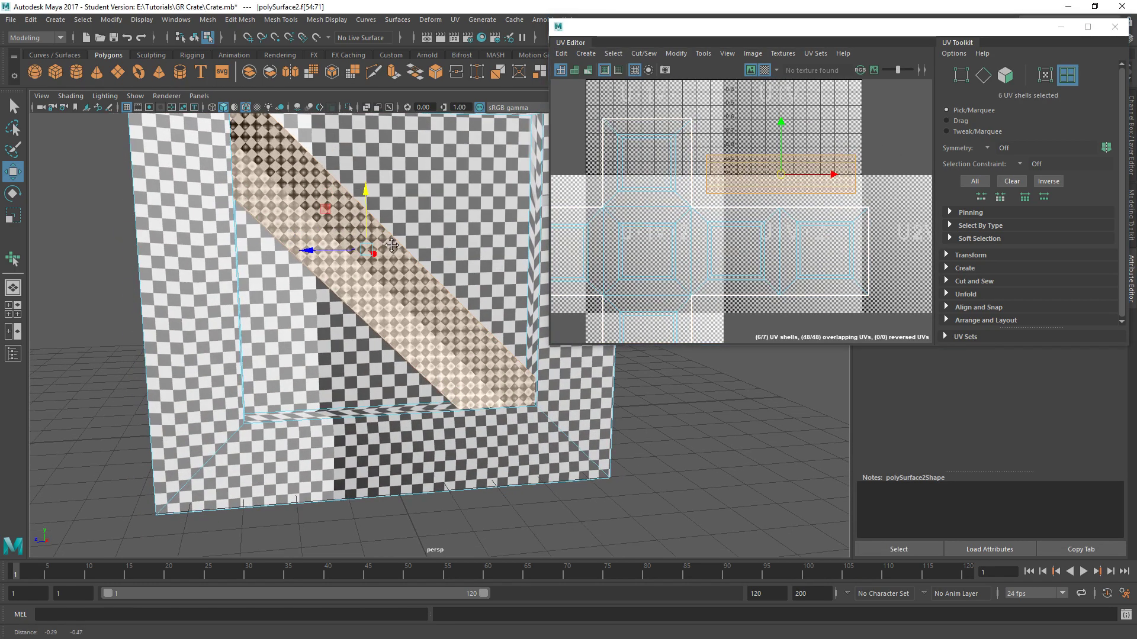
{"action": "left_click_drag", "start_coordinate": [417, 267], "coordinate": [460, 270], "text": "alt"}
{"action": "scroll", "coordinate": [421, 274], "scroll_direction": "down", "scroll_amount": 5}
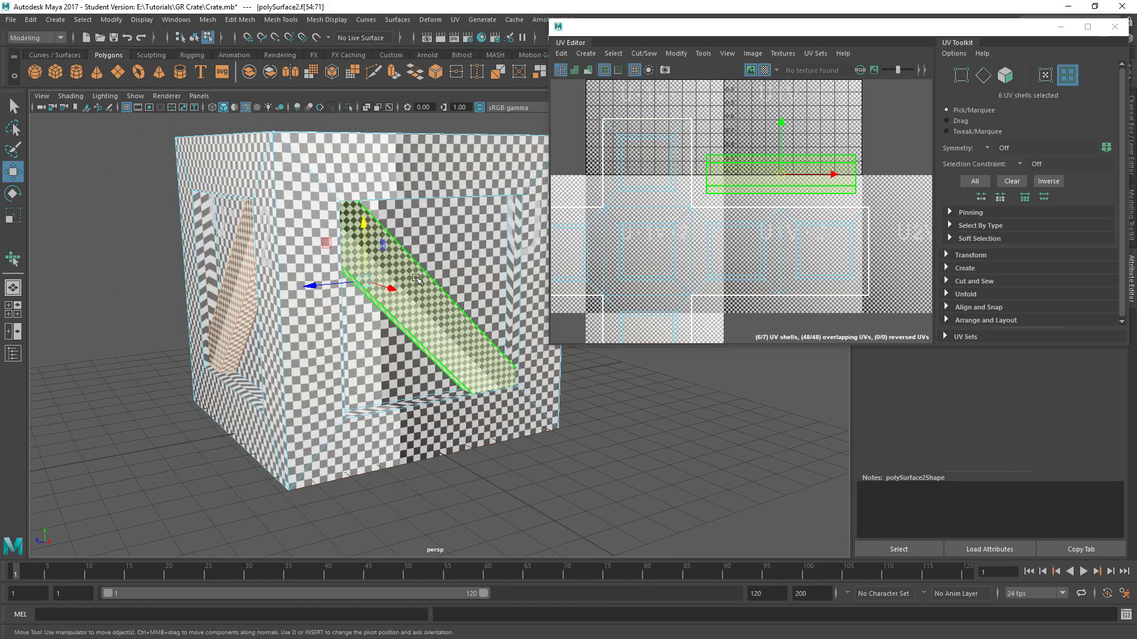
Hide the checker image behind the UV layout in the UV Editor
{"action": "scroll", "coordinate": [681, 208], "scroll_direction": "down", "scroll_amount": 3}
{"action": "middle_click_drag", "start_coordinate": [680, 209], "coordinate": [749, 183], "text": "alt"}
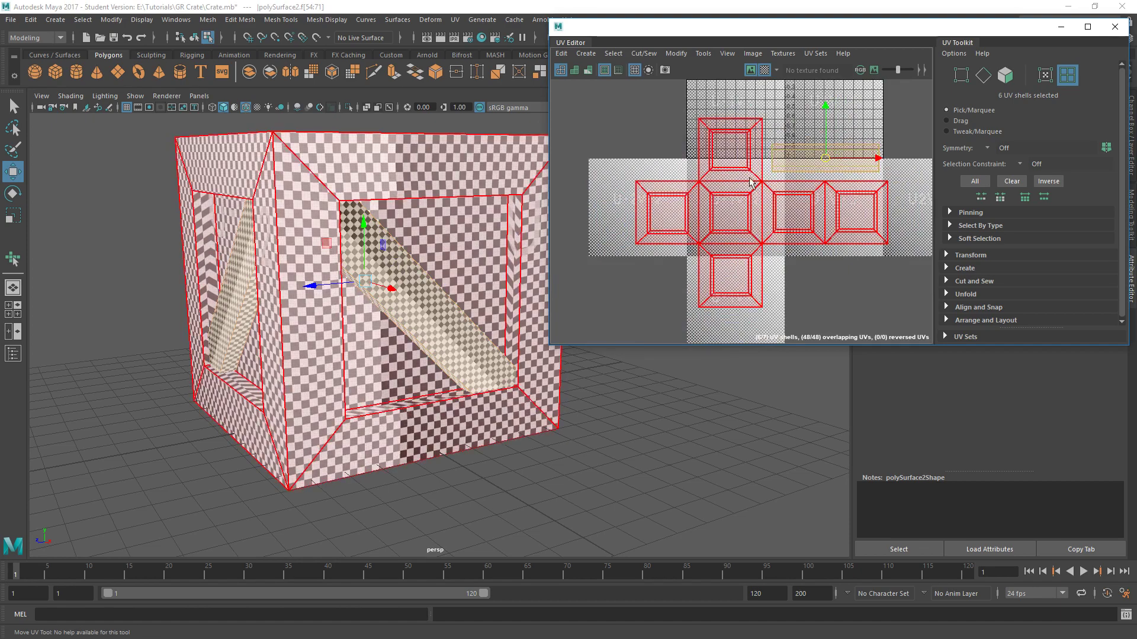
{"action": "left_click", "coordinate": [752, 75]}
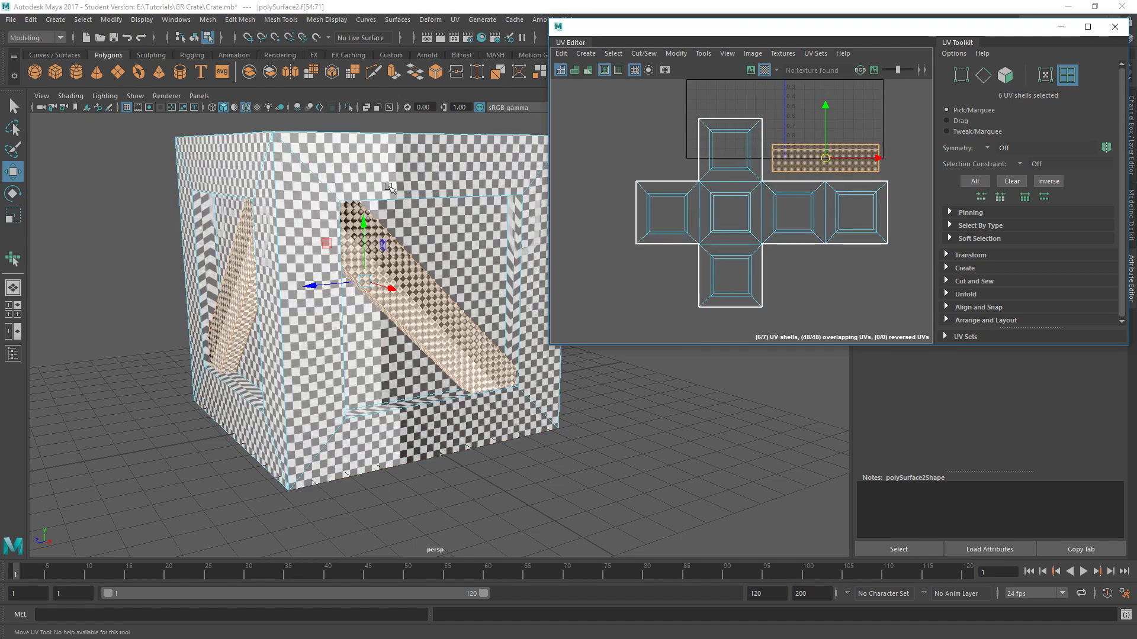
Nudge the selected strip shells beside the cross's upper arm and scale them up slightly and uniformly
{"action": "scroll", "coordinate": [755, 173], "scroll_direction": "up", "scroll_amount": 3}
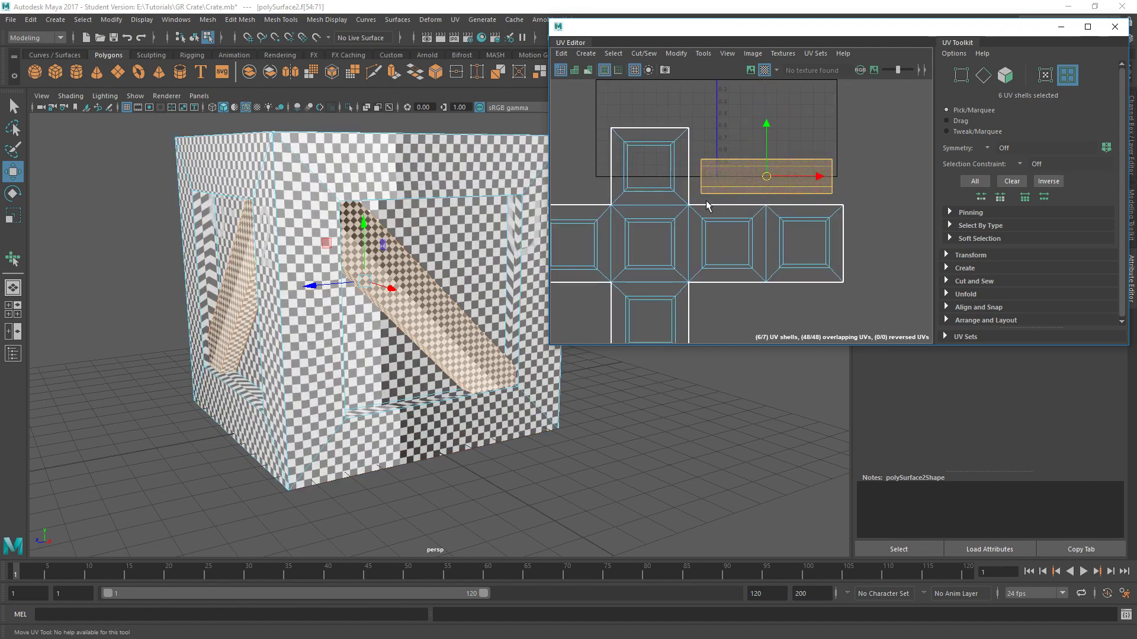
{"action": "left_click_drag", "start_coordinate": [814, 155], "coordinate": [808, 153]}
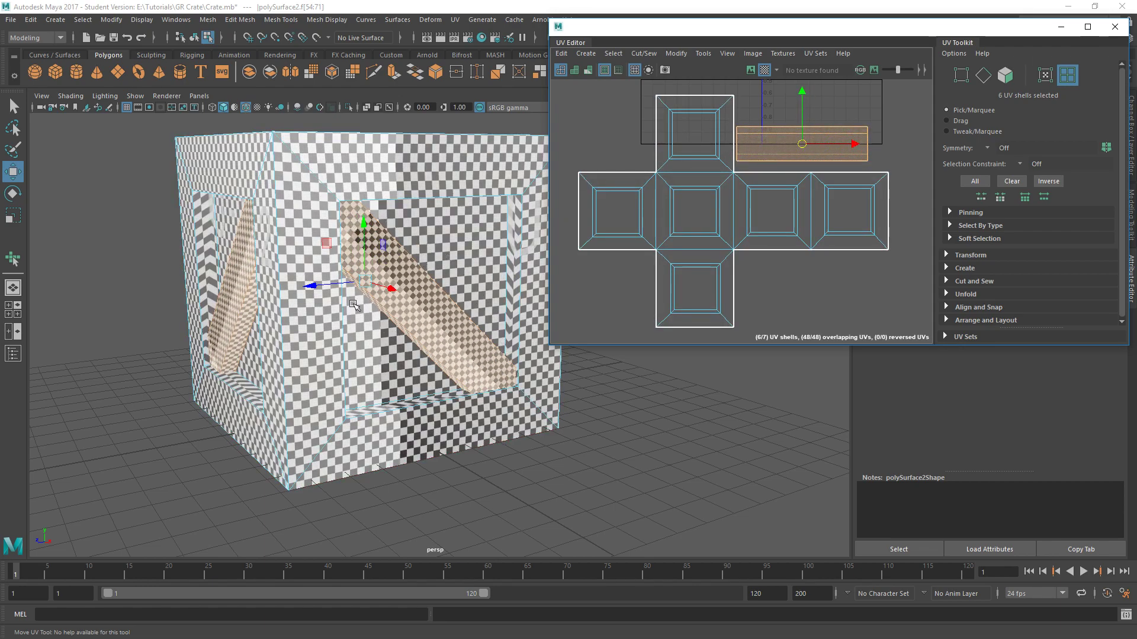
{"action": "left_click_drag", "start_coordinate": [803, 145], "coordinate": [810, 148]}
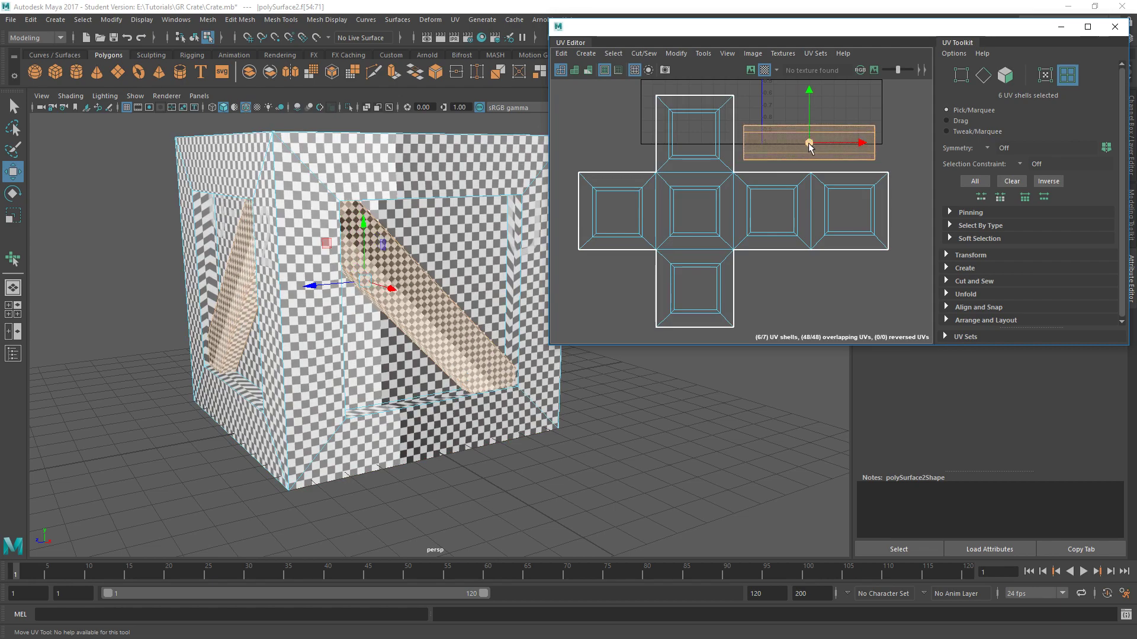
{"action": "key", "text": "r"}
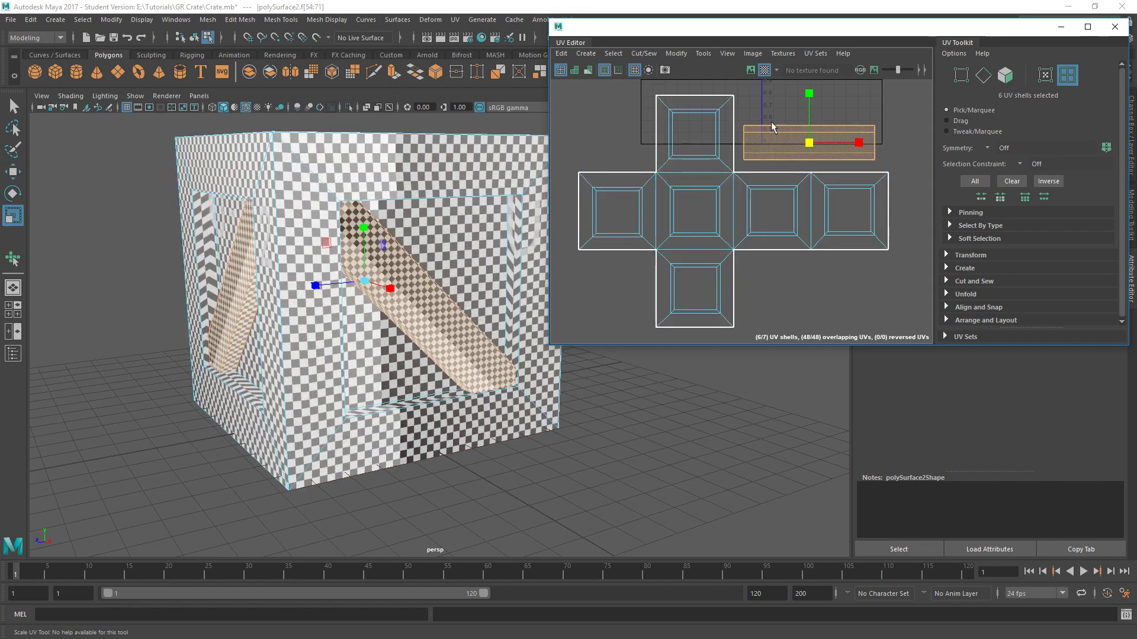
{"action": "left_click_drag", "start_coordinate": [810, 148], "coordinate": [814, 149]}
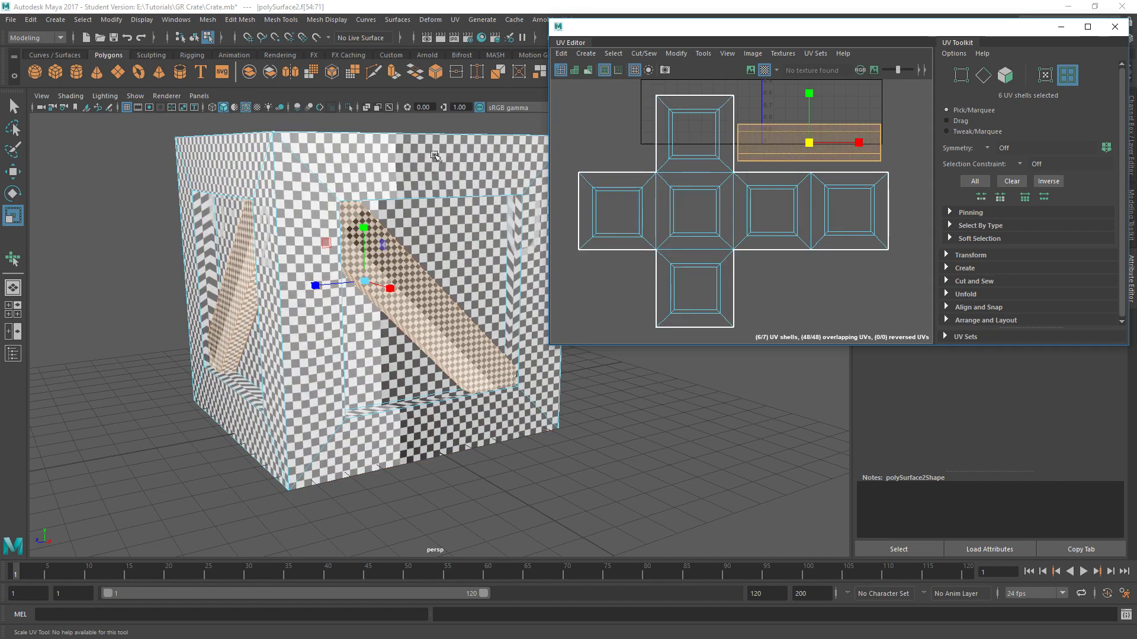
{"action": "left_click_drag", "start_coordinate": [417, 196], "coordinate": [405, 193], "text": "alt"}
{"action": "left_click_drag", "start_coordinate": [352, 278], "coordinate": [348, 278]}
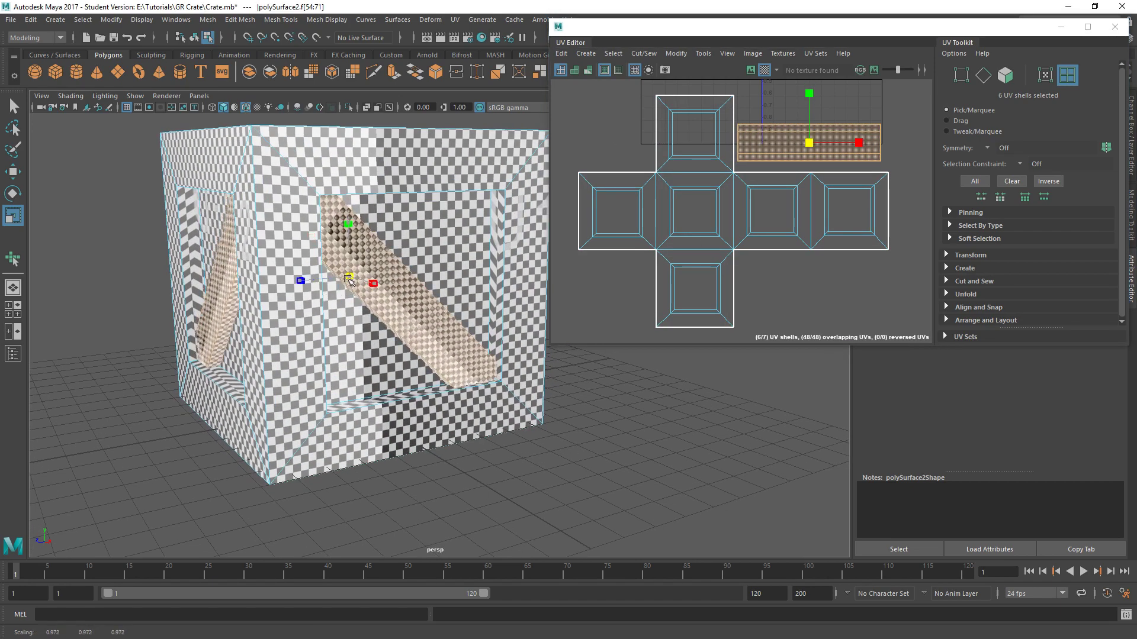
{"action": "key", "text": "ctrl+z"}
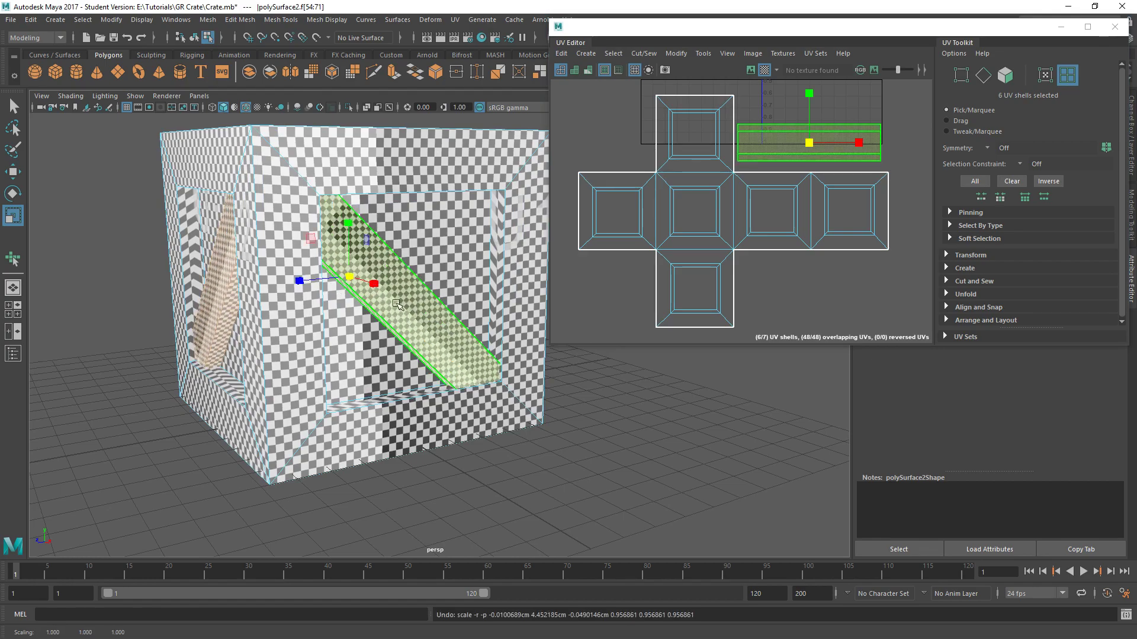
Scale the strip shells down uniformly to roughly two thirds of their size so the brace's checkers become larger
{"action": "left_click_drag", "start_coordinate": [396, 303], "coordinate": [393, 312], "text": "alt"}
{"action": "scroll", "coordinate": [393, 313], "scroll_direction": "up", "scroll_amount": 6}
{"action": "scroll", "coordinate": [394, 312], "scroll_direction": "down", "scroll_amount": 4}
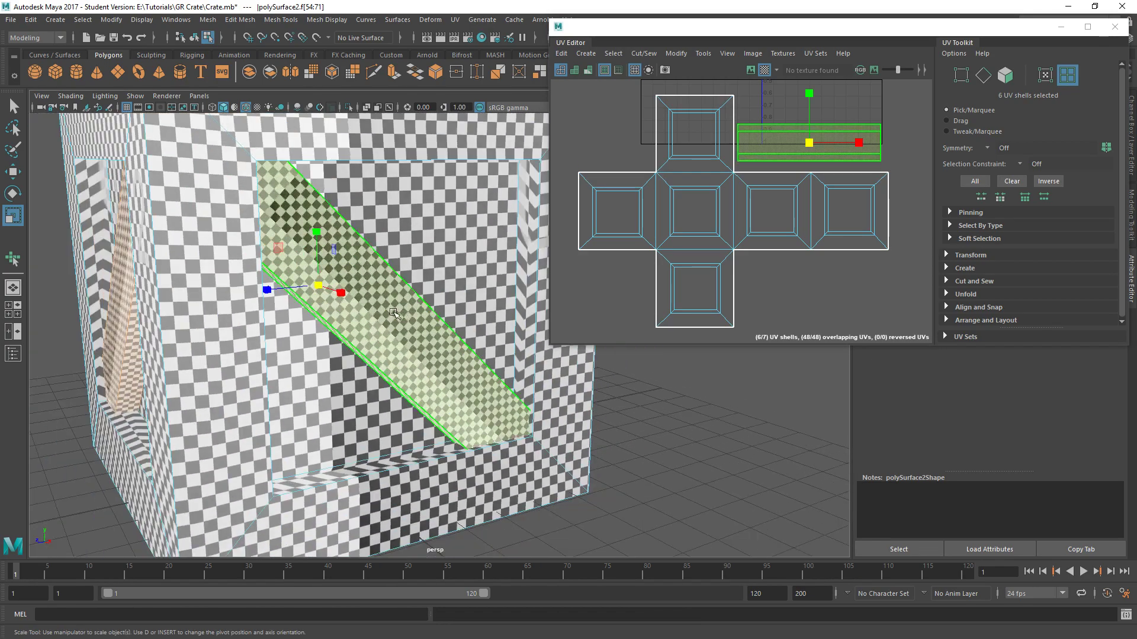
{"action": "middle_click_drag", "start_coordinate": [393, 313], "coordinate": [392, 328], "text": "alt"}
{"action": "middle_click_drag", "start_coordinate": [810, 143], "coordinate": [795, 161], "text": "alt"}
{"action": "scroll", "coordinate": [795, 161], "scroll_direction": "up", "scroll_amount": 3}
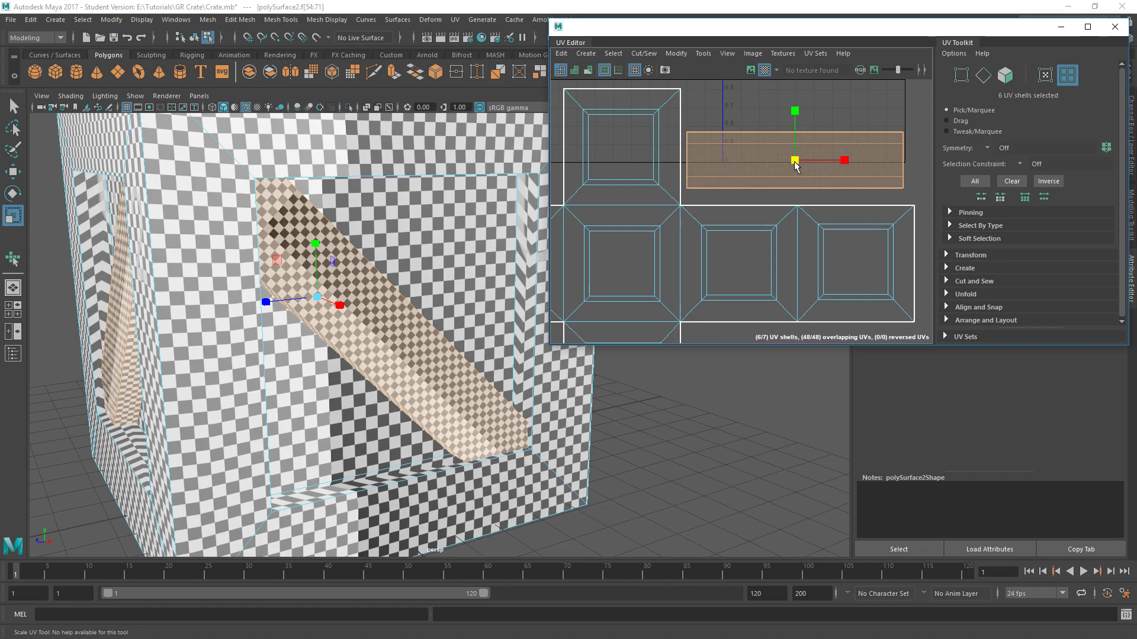
{"action": "left_click_drag", "start_coordinate": [795, 162], "coordinate": [775, 186]}
Shrink the strip shells further to about three quarters and compare the brace's checkers with the crate frame's
{"action": "left_click_drag", "start_coordinate": [402, 279], "coordinate": [349, 291], "text": "alt"}
{"action": "scroll", "coordinate": [331, 279], "scroll_direction": "up", "scroll_amount": 3}
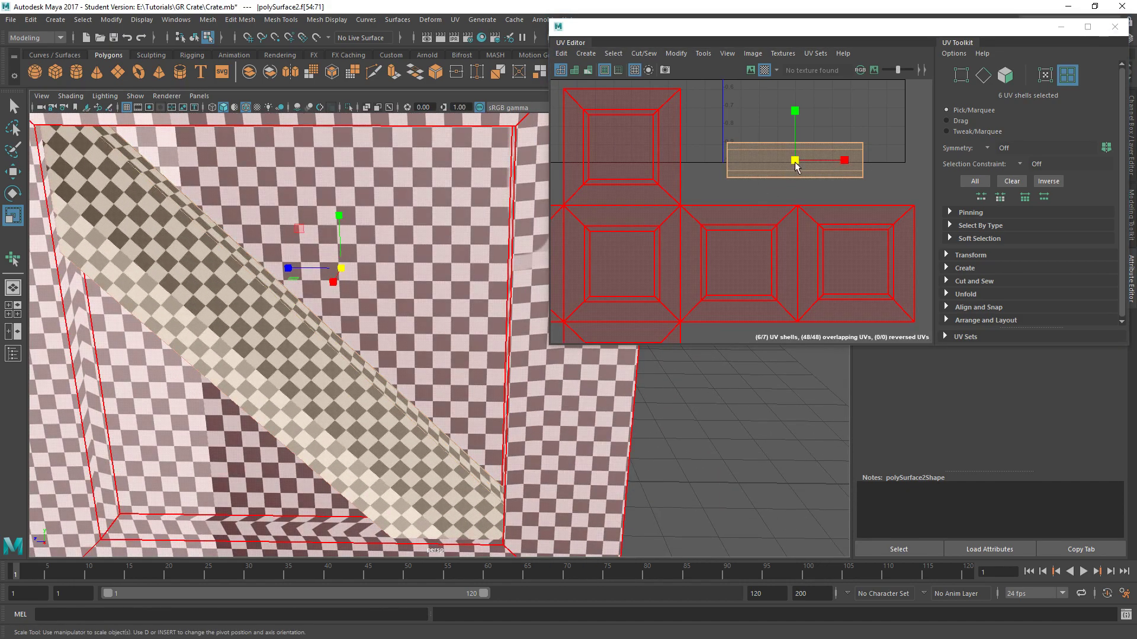
{"action": "left_click_drag", "start_coordinate": [796, 165], "coordinate": [780, 168]}
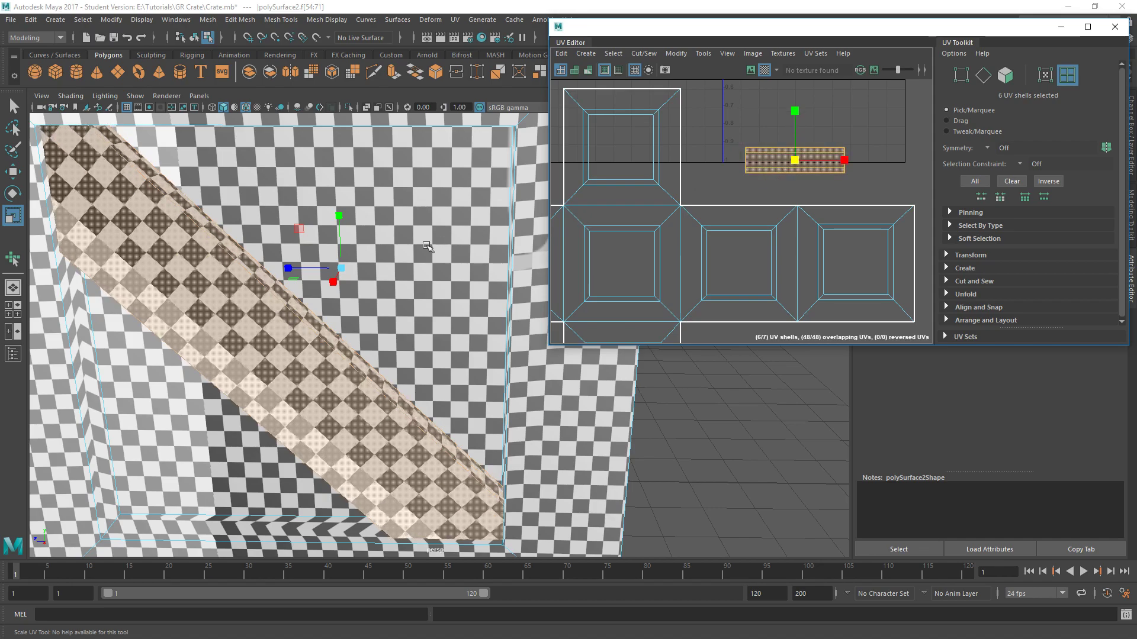
{"action": "right_click_drag", "start_coordinate": [427, 246], "coordinate": [362, 211], "text": "alt"}
{"action": "left_click_drag", "start_coordinate": [362, 211], "coordinate": [361, 237], "text": "alt"}
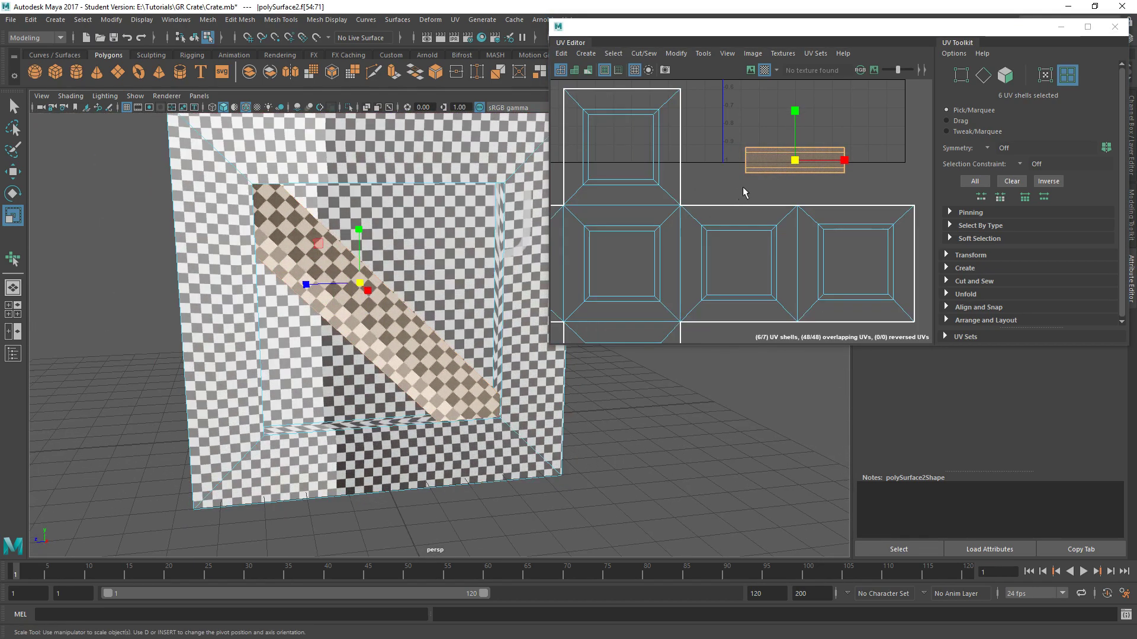
Reselect the strip shells with the full UV layout in view, enlarge them slightly to refine the checker match, and deselect them
{"action": "key", "text": "a"}
{"action": "left_click", "coordinate": [762, 168]}
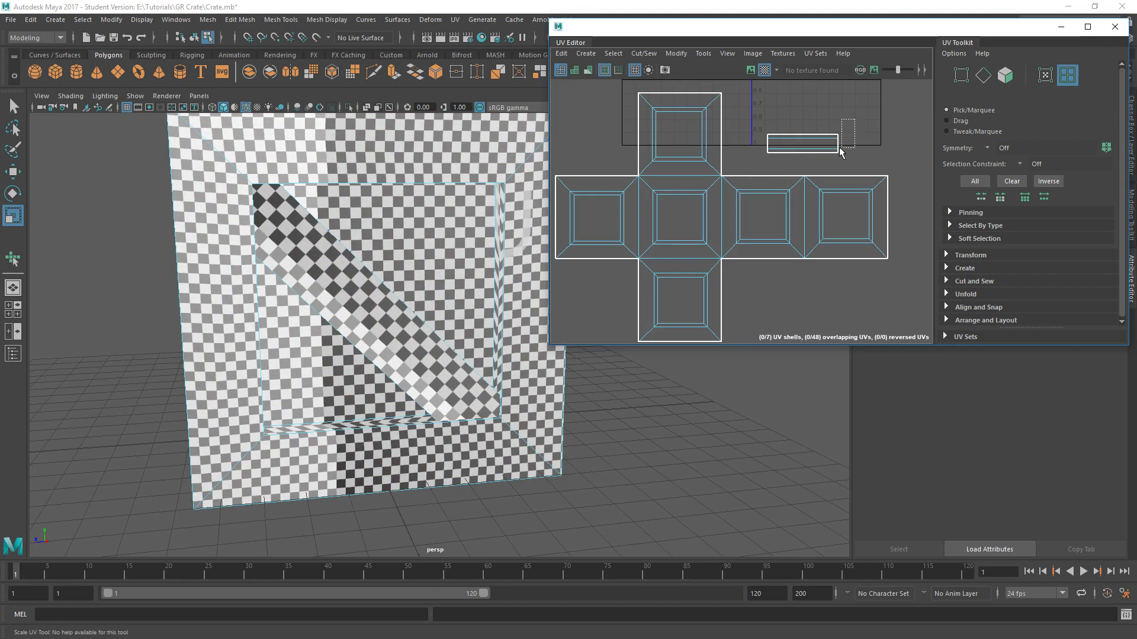
{"action": "left_click_drag", "start_coordinate": [764, 170], "coordinate": [765, 169]}
{"action": "left_click", "coordinate": [839, 177]}
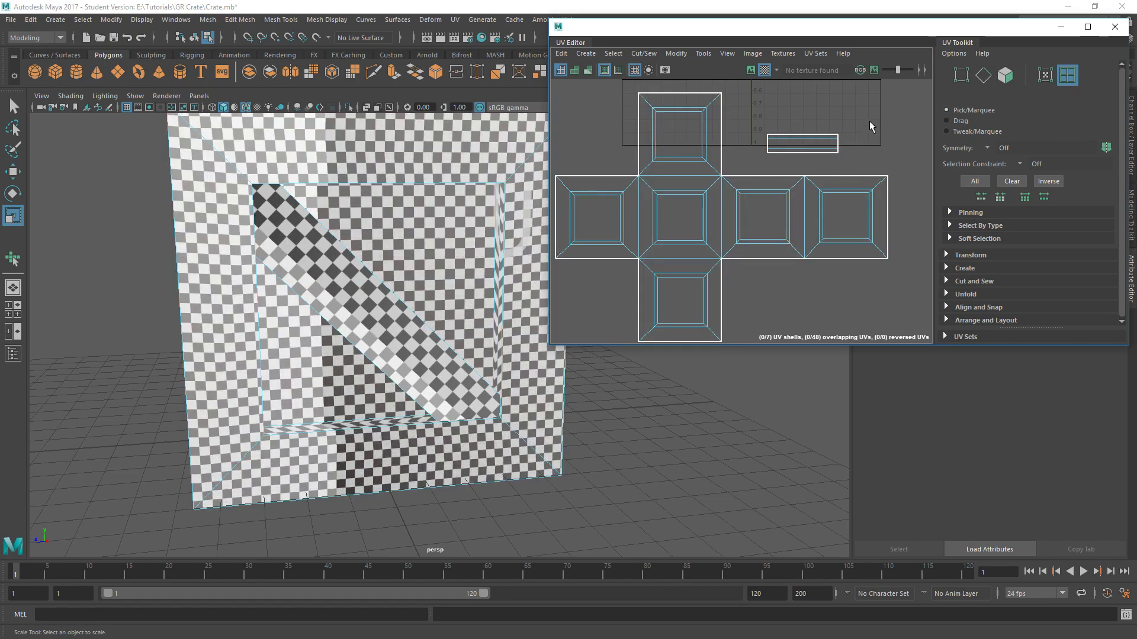
{"action": "left_click_drag", "start_coordinate": [761, 170], "coordinate": [760, 167]}
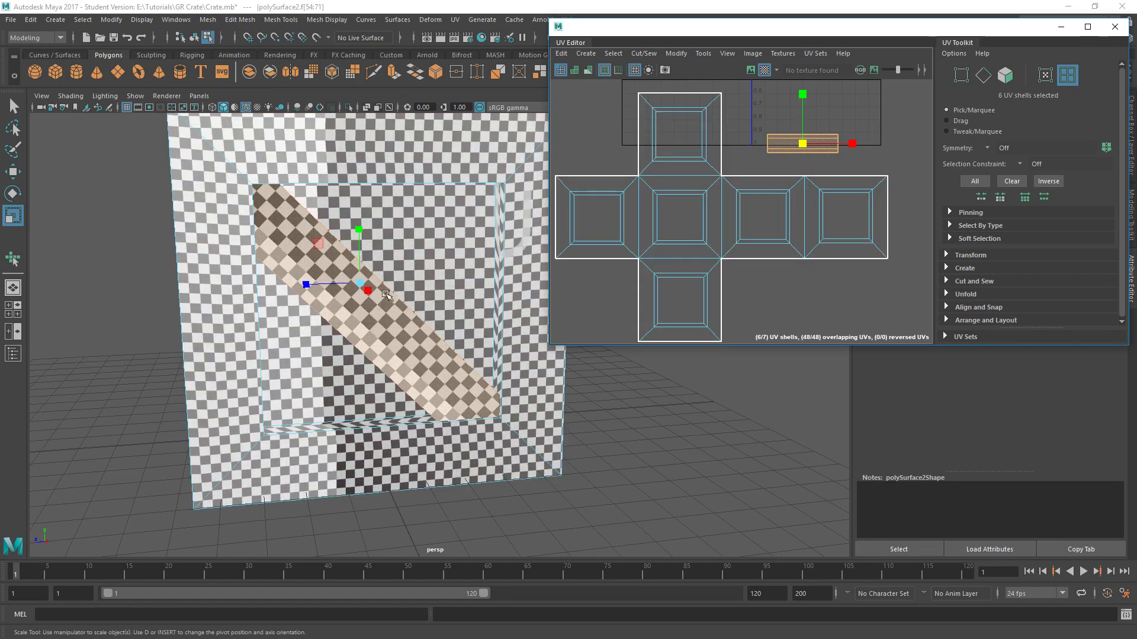
{"action": "left_click_drag", "start_coordinate": [386, 295], "coordinate": [349, 324], "text": "alt"}
{"action": "left_click_drag", "start_coordinate": [402, 251], "coordinate": [411, 255]}
{"action": "left_click_drag", "start_coordinate": [803, 144], "coordinate": [807, 149]}
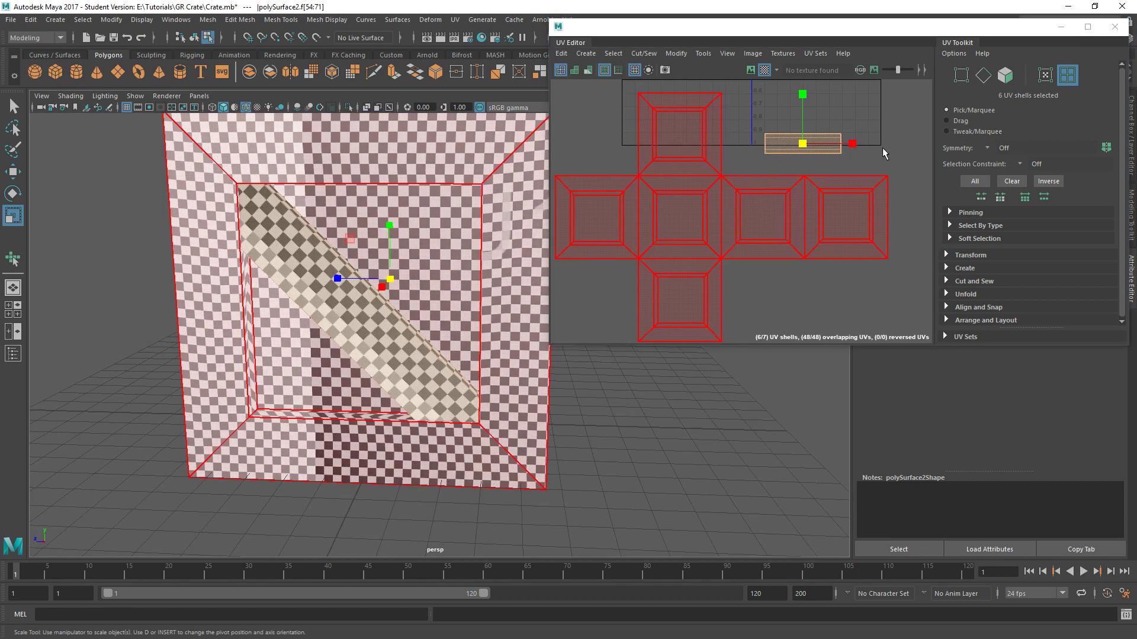
{"action": "left_click", "coordinate": [884, 153]}
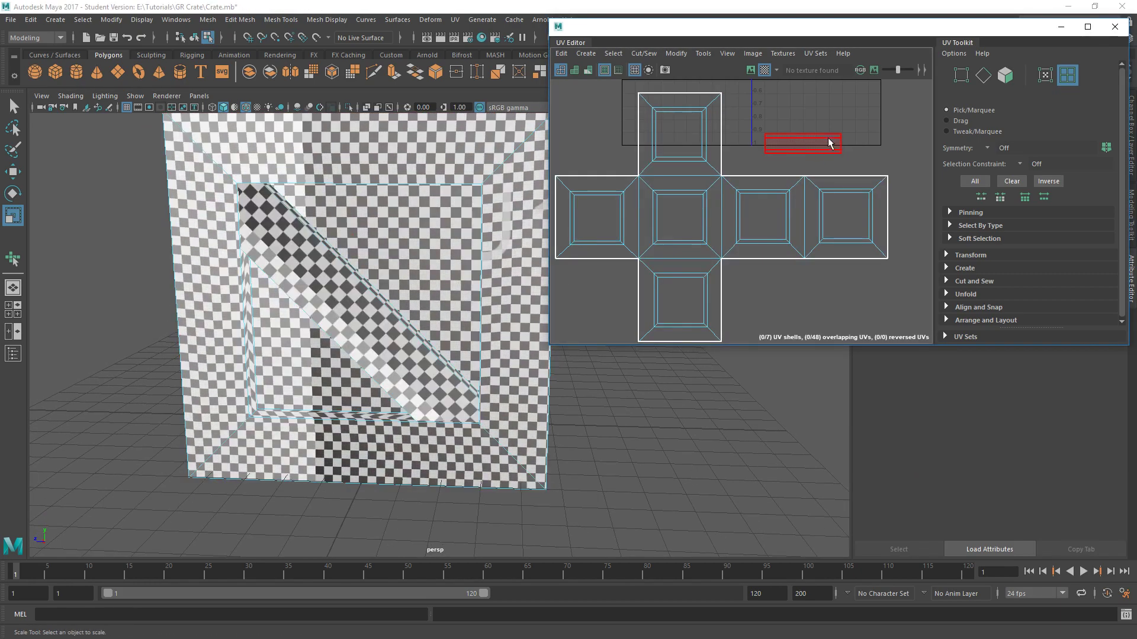
Select the strip shells and move them into the gap between the cross layout's upper arm and its horizontal row
{"action": "left_click", "coordinate": [707, 252]}
{"action": "left_click", "coordinate": [741, 163]}
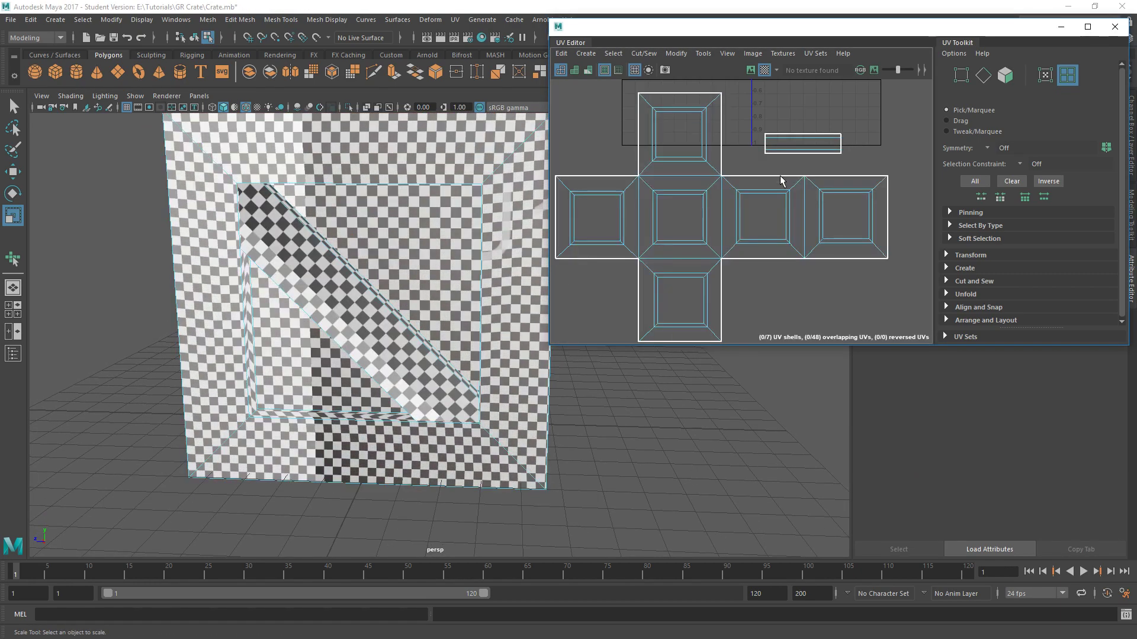
{"action": "left_click", "coordinate": [794, 185]}
{"action": "left_click", "coordinate": [805, 138]}
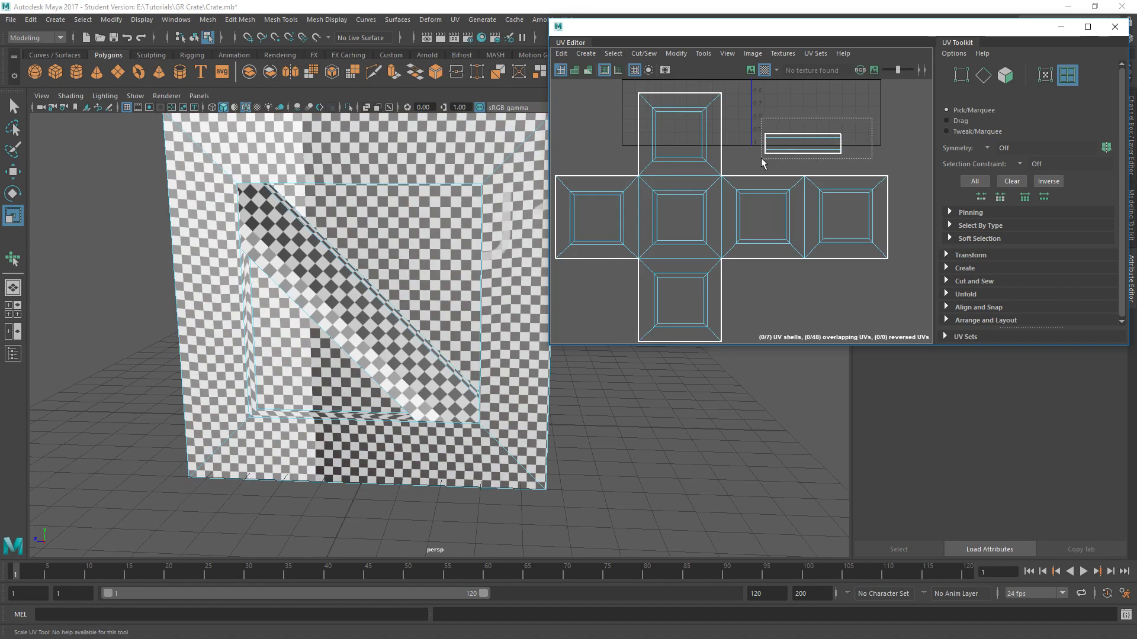
{"action": "left_click_drag", "start_coordinate": [763, 161], "coordinate": [764, 160]}
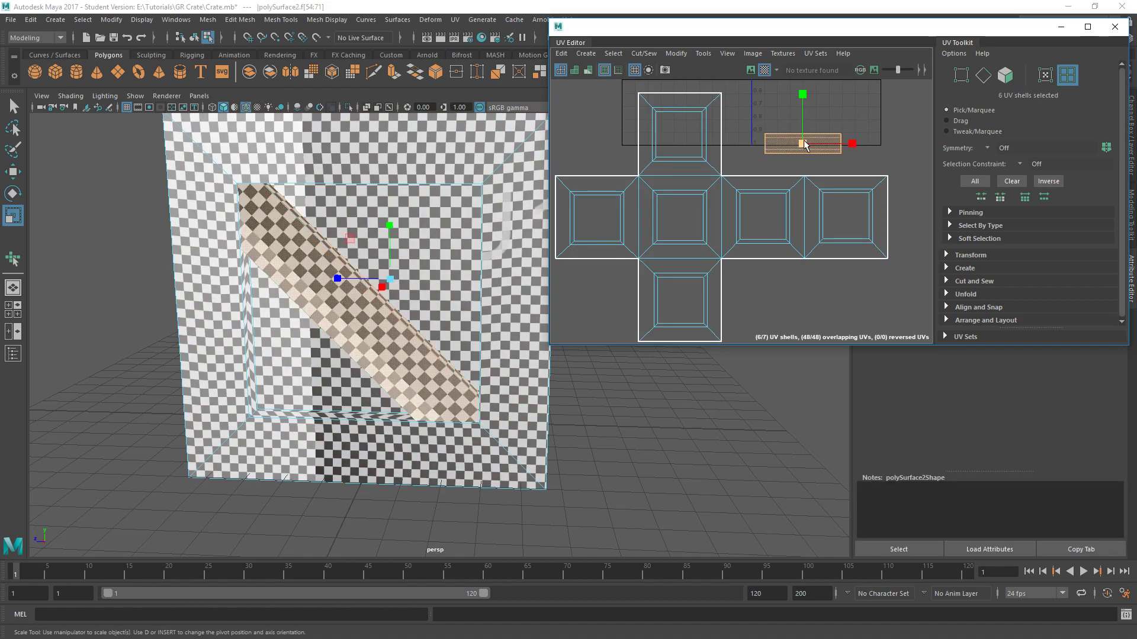
{"action": "key", "text": "w"}
{"action": "left_click_drag", "start_coordinate": [803, 143], "coordinate": [767, 158]}
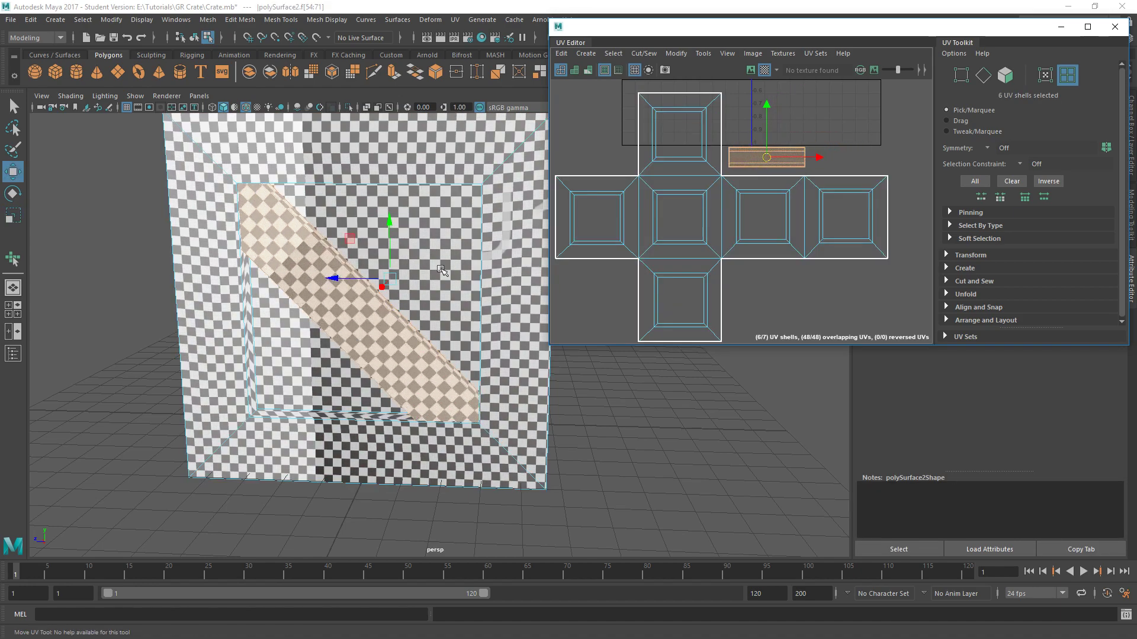
Check the checker pattern across the whole crate and its braces, and clear the shell selection
{"action": "left_click_drag", "start_coordinate": [379, 278], "coordinate": [419, 276], "text": "alt"}
{"action": "right_click_drag", "start_coordinate": [419, 275], "coordinate": [373, 260], "text": "alt"}
{"action": "left_click_drag", "start_coordinate": [438, 240], "coordinate": [510, 286], "text": "alt"}
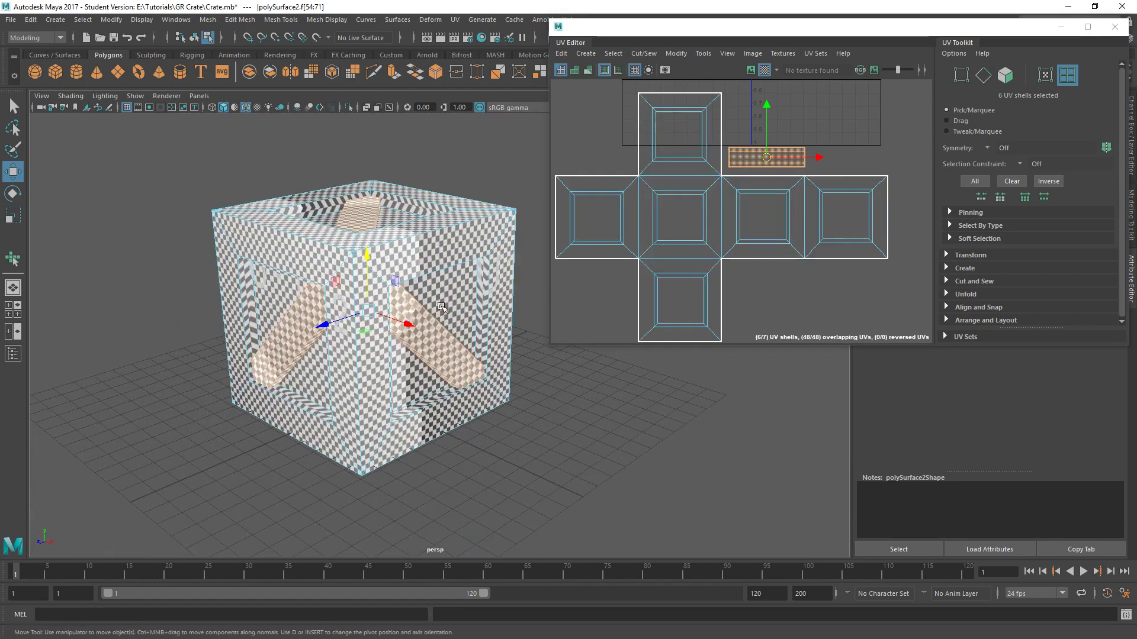
{"action": "middle_click_drag", "start_coordinate": [511, 285], "coordinate": [497, 273], "text": "alt"}
{"action": "scroll", "coordinate": [832, 119], "scroll_direction": "up", "scroll_amount": 3}
{"action": "left_click", "coordinate": [825, 169]}
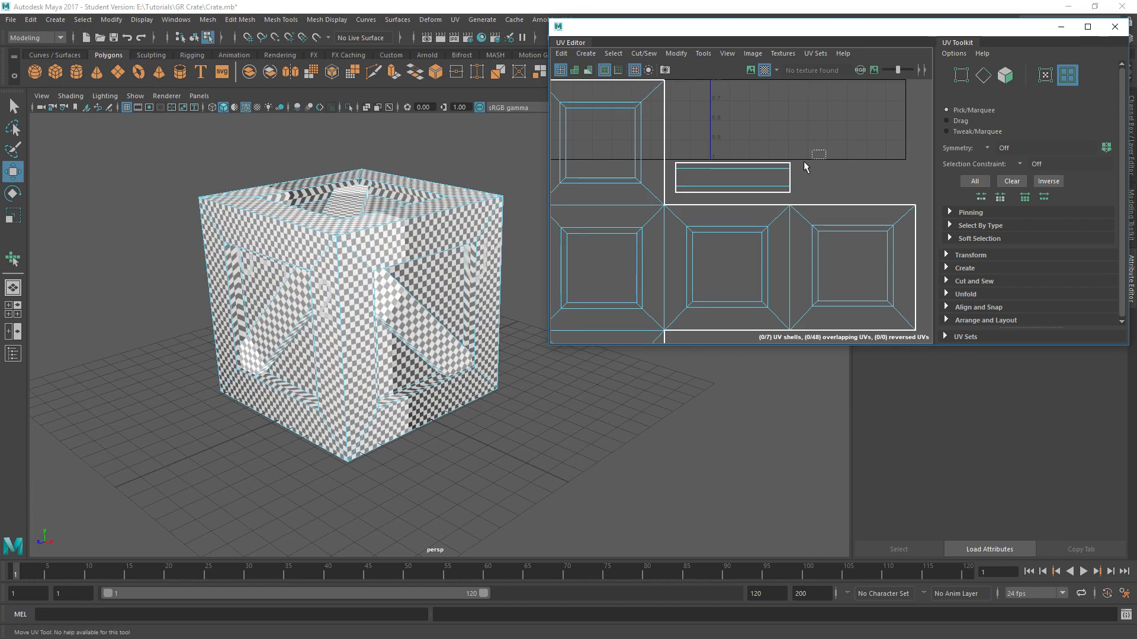
Select all the stacked strip shells, shift them slightly down toward the cross layout's horizontal row, and deselect them
{"action": "left_click_drag", "start_coordinate": [825, 151], "coordinate": [678, 204]}
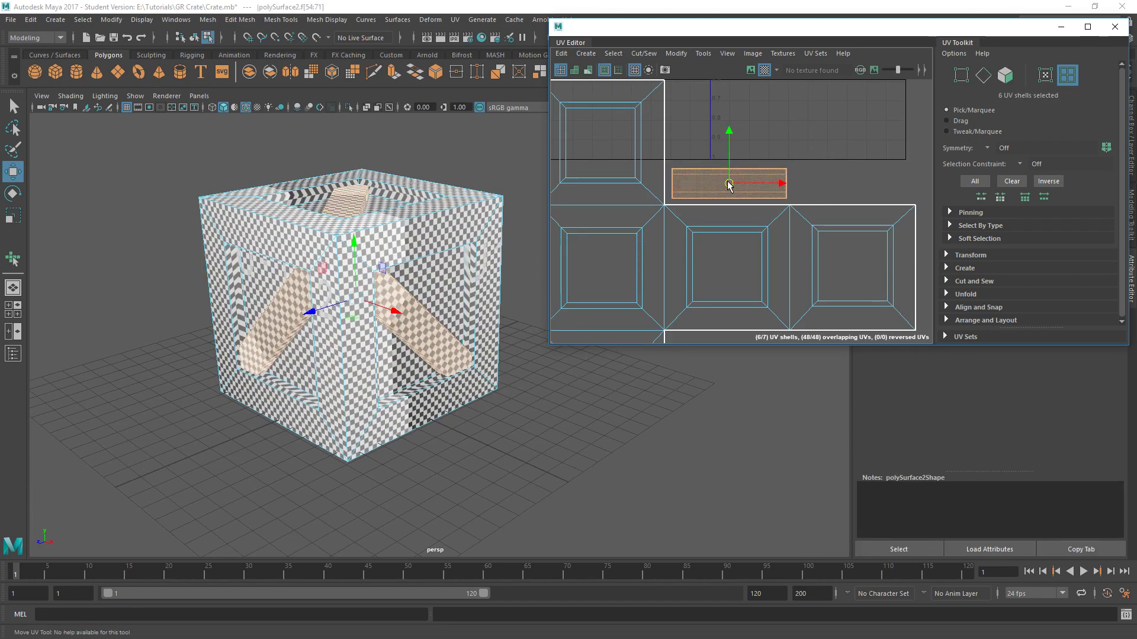
{"action": "left_click", "coordinate": [808, 178]}
{"action": "scroll", "coordinate": [811, 188], "scroll_direction": "down", "scroll_amount": 3}
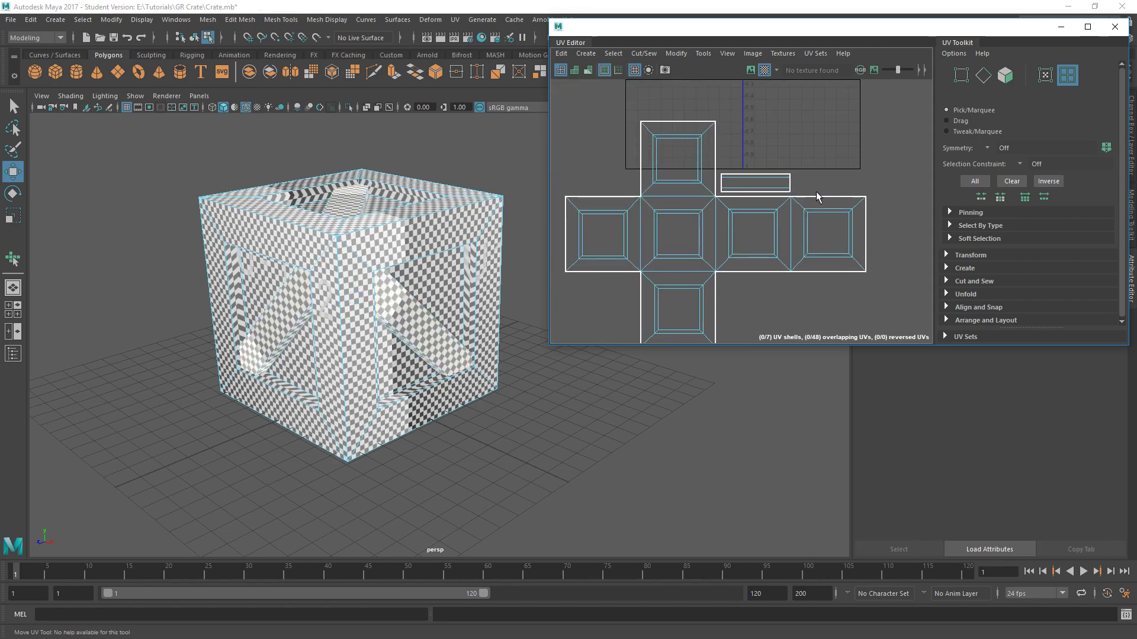
{"action": "scroll", "coordinate": [800, 185], "scroll_direction": "up", "scroll_amount": 1}
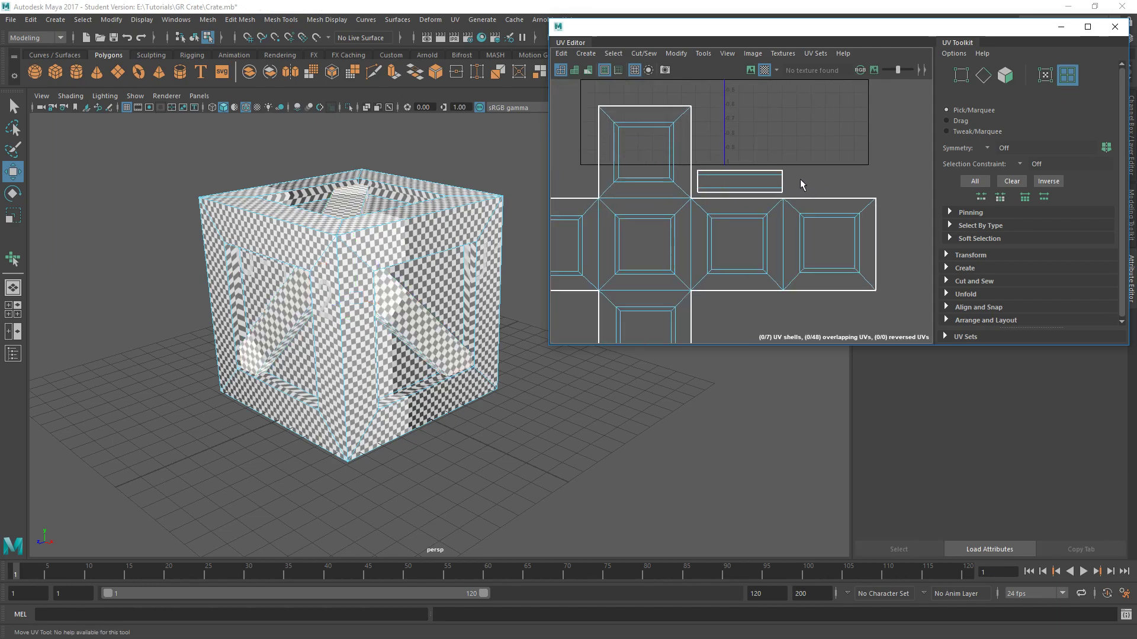
Pull three strips out of the stack, placing two in rows above it and one beside it
{"action": "left_click", "coordinate": [767, 181]}
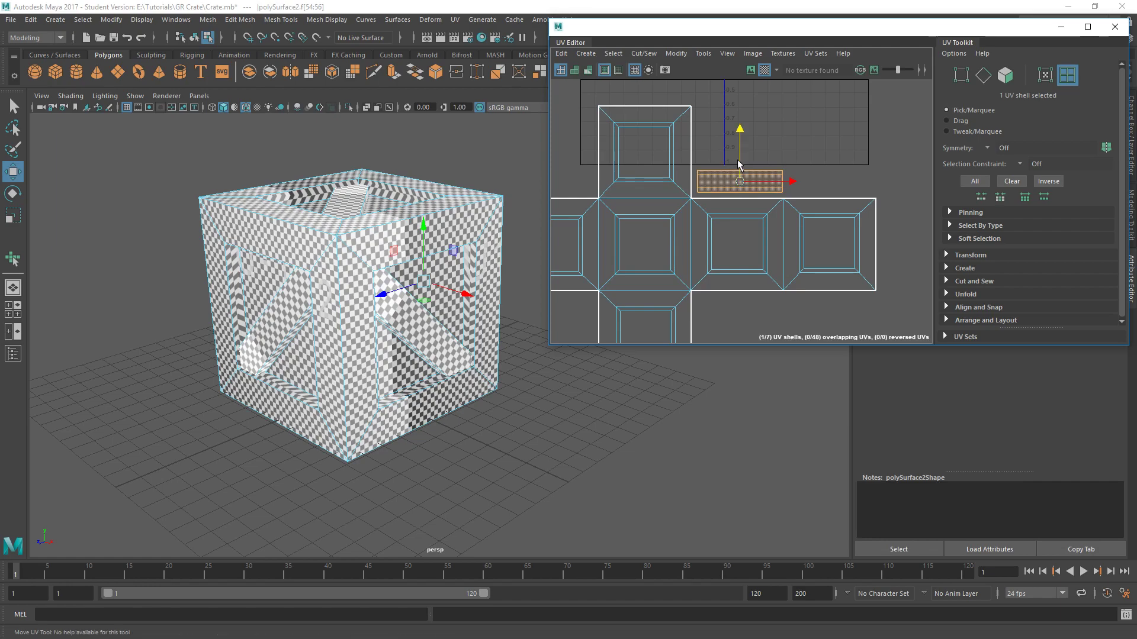
{"action": "left_click_drag", "start_coordinate": [738, 167], "coordinate": [741, 108]}
{"action": "left_click", "coordinate": [740, 179]}
{"action": "right_click_drag", "start_coordinate": [739, 110], "coordinate": [730, 102]}
{"action": "left_click", "coordinate": [773, 185]}
{"action": "left_click_drag", "start_coordinate": [774, 185], "coordinate": [860, 187]}
Move two more strips from the stack into the second column, completing a grid of two columns and three rows
{"action": "left_click", "coordinate": [772, 191]}
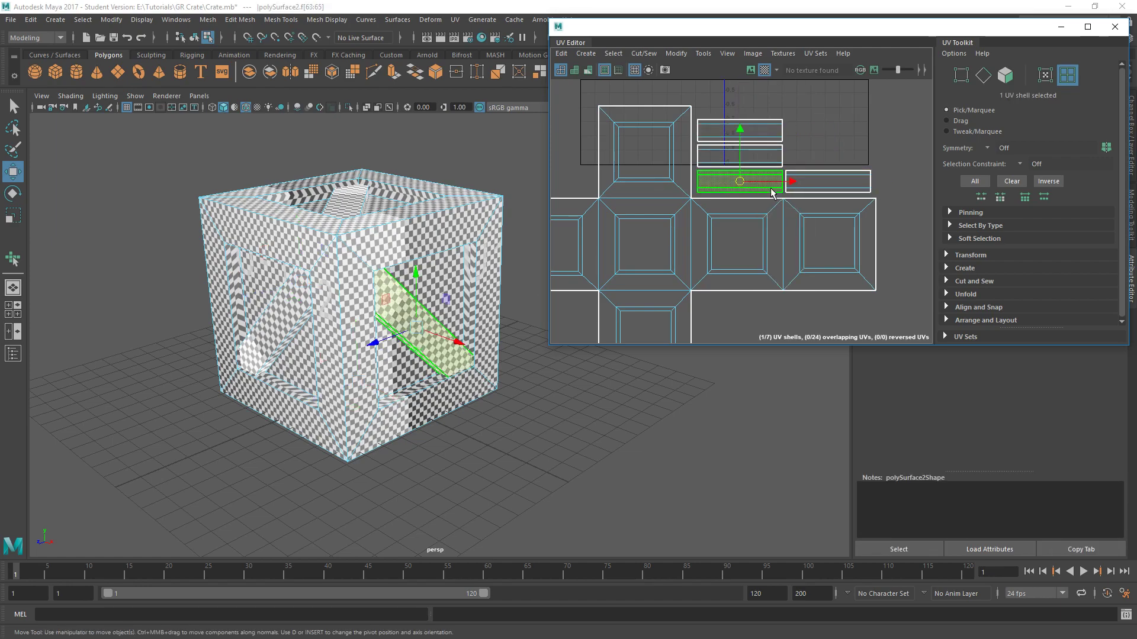
{"action": "left_click_drag", "start_coordinate": [747, 184], "coordinate": [835, 157]}
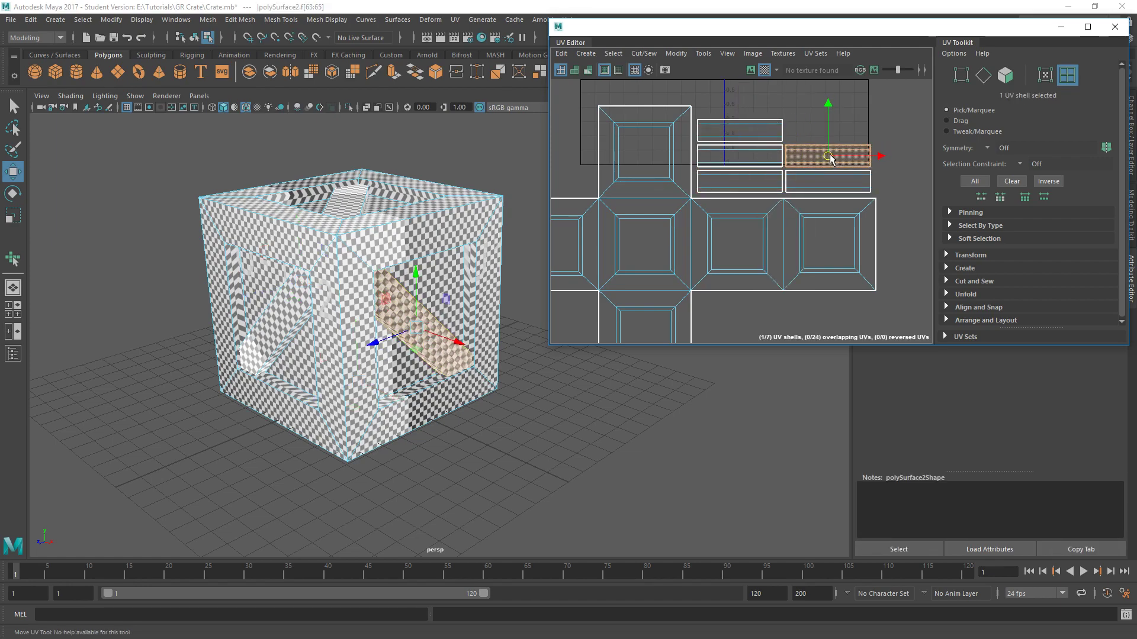
{"action": "left_click", "coordinate": [779, 190]}
{"action": "left_click_drag", "start_coordinate": [777, 189], "coordinate": [829, 130]}
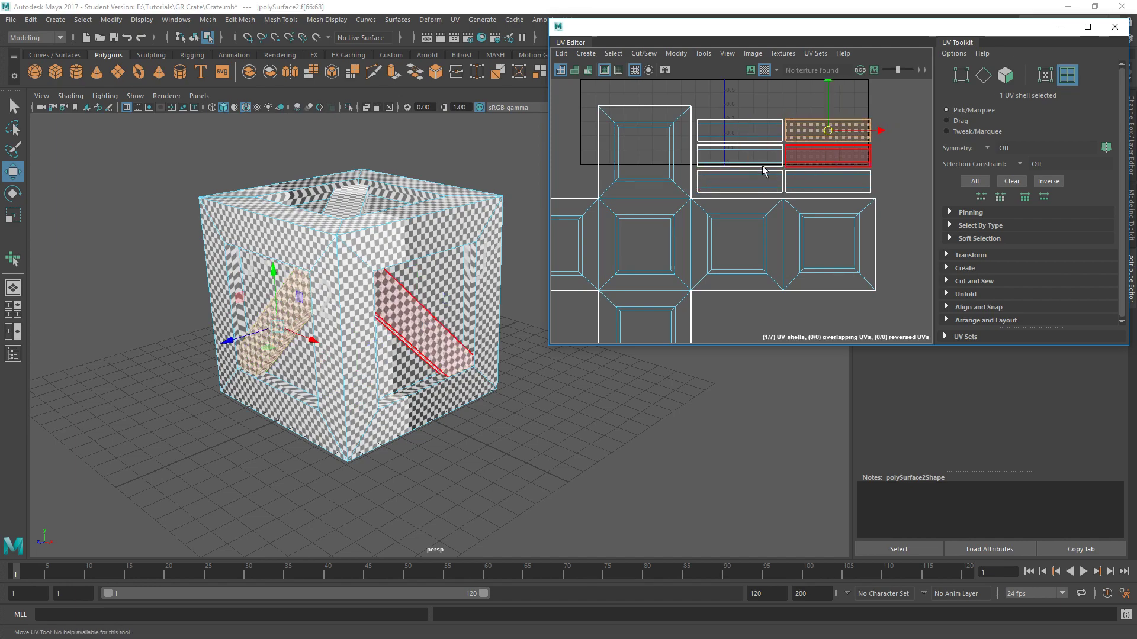
Deselect the strip and examine the spacing between the six strips and the cross layout
{"action": "middle_click_drag", "start_coordinate": [764, 170], "coordinate": [775, 163], "text": "alt"}
{"action": "scroll", "coordinate": [816, 139], "scroll_direction": "down", "scroll_amount": 2}
{"action": "middle_click_drag", "start_coordinate": [854, 135], "coordinate": [839, 155], "text": "alt"}
{"action": "left_click", "coordinate": [900, 166]}
{"action": "scroll", "coordinate": [843, 161], "scroll_direction": "up", "scroll_amount": 5}
{"action": "scroll", "coordinate": [804, 207], "scroll_direction": "down", "scroll_amount": 3}
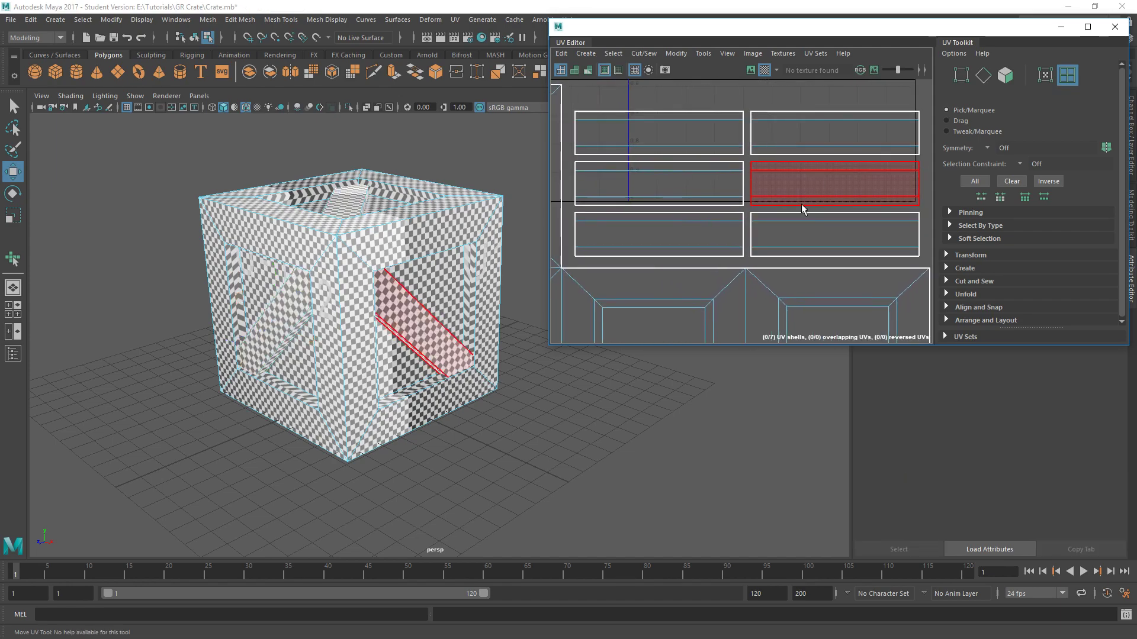
{"action": "scroll", "coordinate": [688, 207], "scroll_direction": "down", "scroll_amount": 2}
{"action": "middle_click_drag", "start_coordinate": [689, 208], "coordinate": [741, 142], "text": "alt"}
Try moving three strips out of the grid into empty space around the cross layout, and undo the moves
{"action": "left_click", "coordinate": [729, 138]}
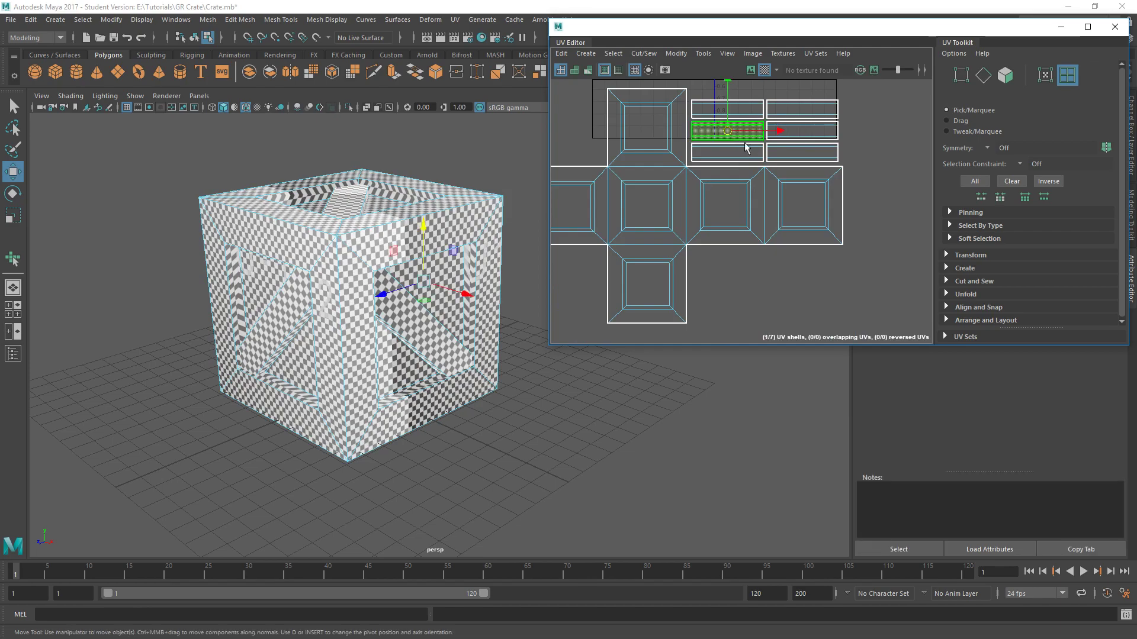
{"action": "left_click_drag", "start_coordinate": [729, 138], "coordinate": [756, 278]}
{"action": "left_click", "coordinate": [813, 136]}
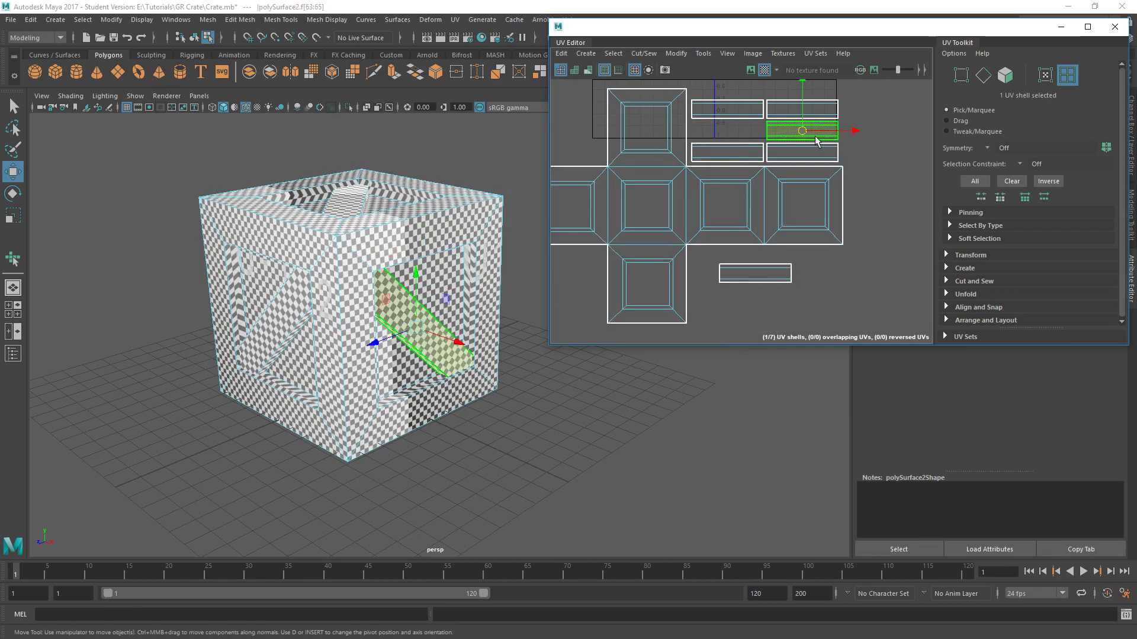
{"action": "left_click_drag", "start_coordinate": [803, 132], "coordinate": [559, 285]}
{"action": "middle_click_drag", "start_coordinate": [619, 270], "coordinate": [770, 292], "text": "alt"}
{"action": "left_click", "coordinate": [873, 175]}
{"action": "middle_click_drag", "start_coordinate": [872, 175], "coordinate": [815, 176], "text": "alt"}
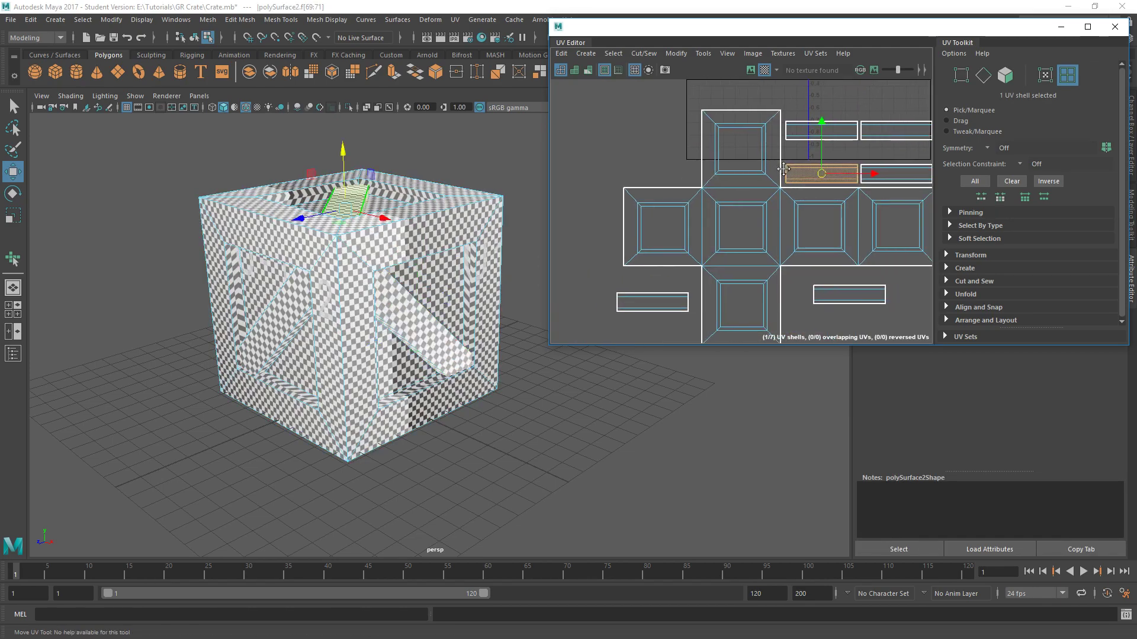
{"action": "left_click_drag", "start_coordinate": [815, 175], "coordinate": [636, 135]}
{"action": "middle_click_drag", "start_coordinate": [765, 200], "coordinate": [668, 171], "text": "alt"}
{"action": "scroll", "coordinate": [669, 171], "scroll_direction": "down", "scroll_amount": 3}
{"action": "left_click", "coordinate": [787, 251]}
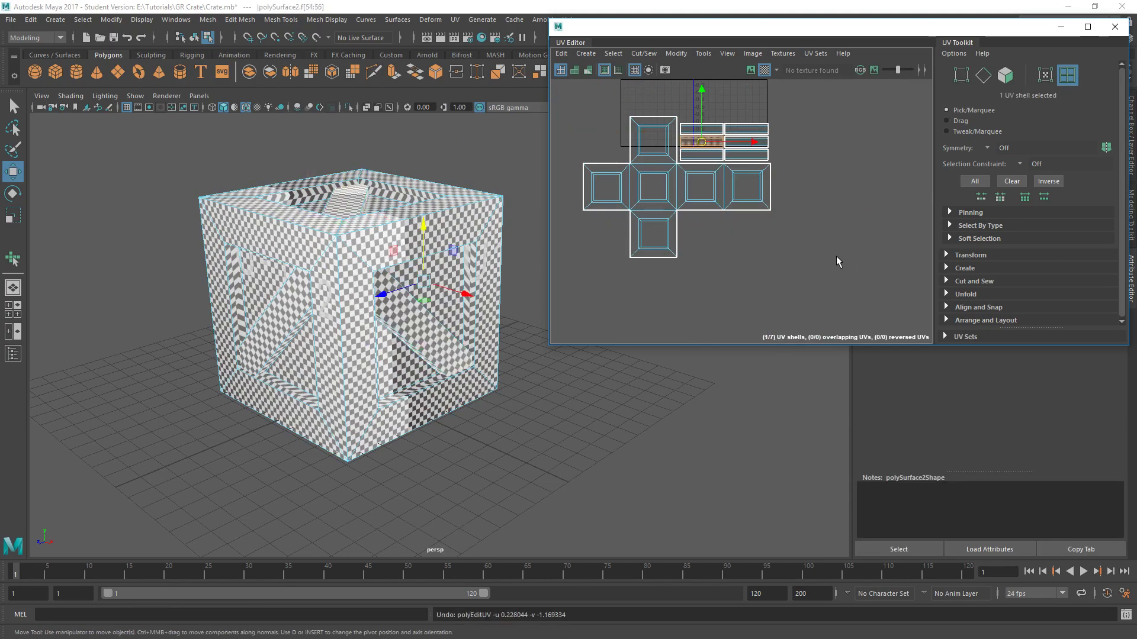
Clear the selection and examine how the strip grid fits between the cross layout's upper arm and horizontal row
{"action": "scroll", "coordinate": [754, 175], "scroll_direction": "up", "scroll_amount": 5}
{"action": "middle_click_drag", "start_coordinate": [678, 155], "coordinate": [771, 226], "text": "alt"}
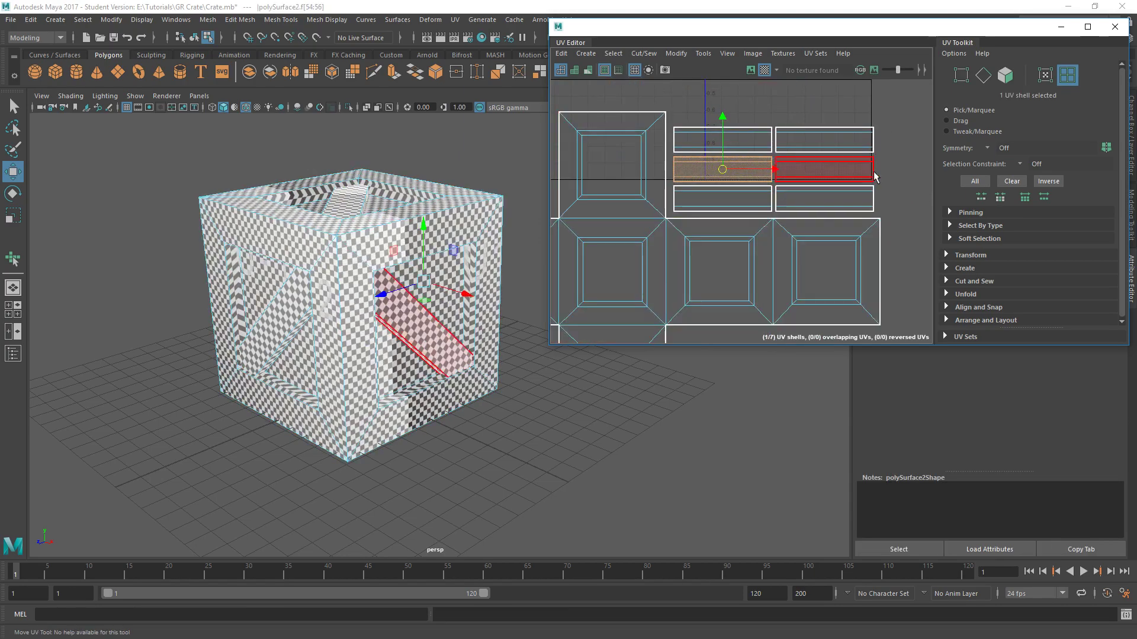
{"action": "left_click", "coordinate": [889, 179]}
{"action": "scroll", "coordinate": [780, 200], "scroll_direction": "down", "scroll_amount": 5}
{"action": "scroll", "coordinate": [844, 199], "scroll_direction": "up", "scroll_amount": 5}
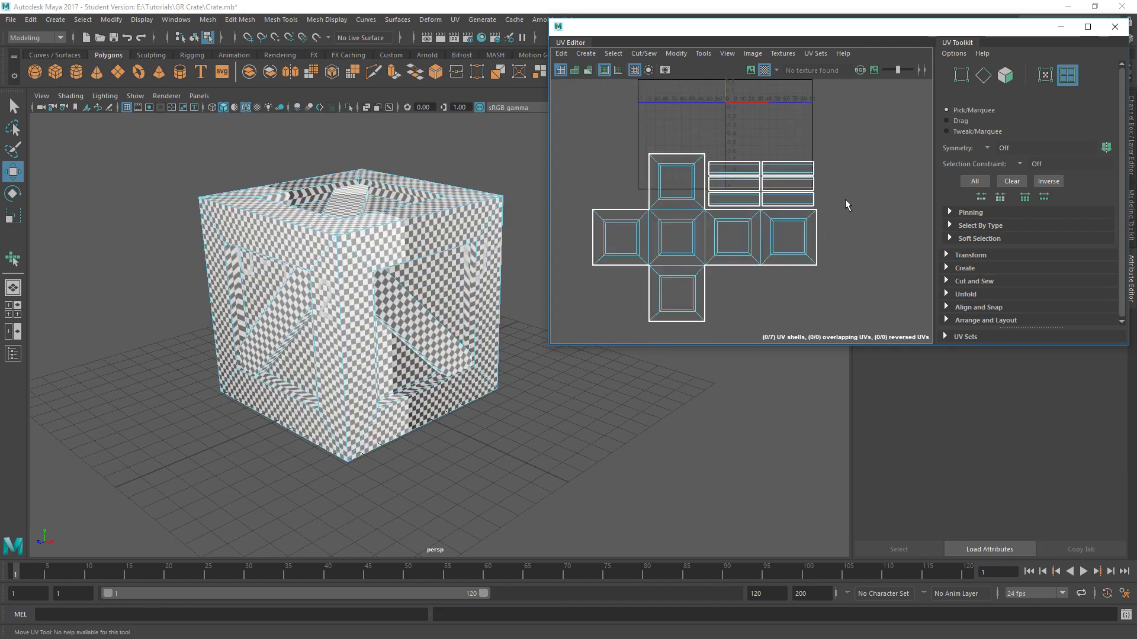
{"action": "middle_click_drag", "start_coordinate": [892, 242], "coordinate": [894, 207], "text": "alt"}
{"action": "scroll", "coordinate": [901, 189], "scroll_direction": "up", "scroll_amount": 2}
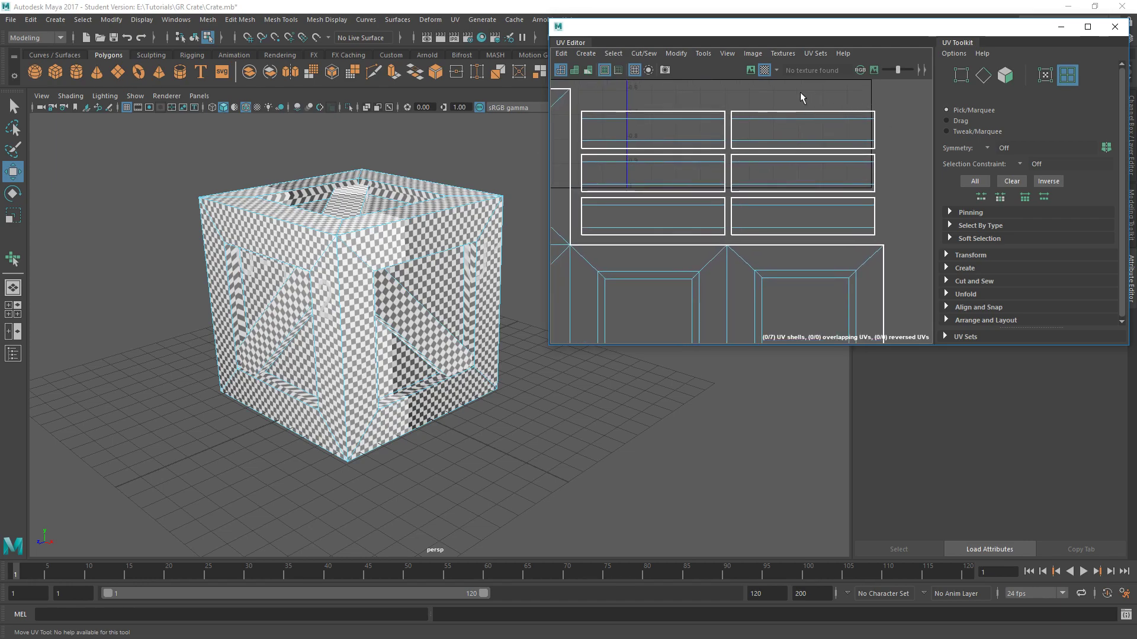
Move the second column's top strip flush against the strip beside it and compare it with the spaced rows below
{"action": "left_click", "coordinate": [812, 126]}
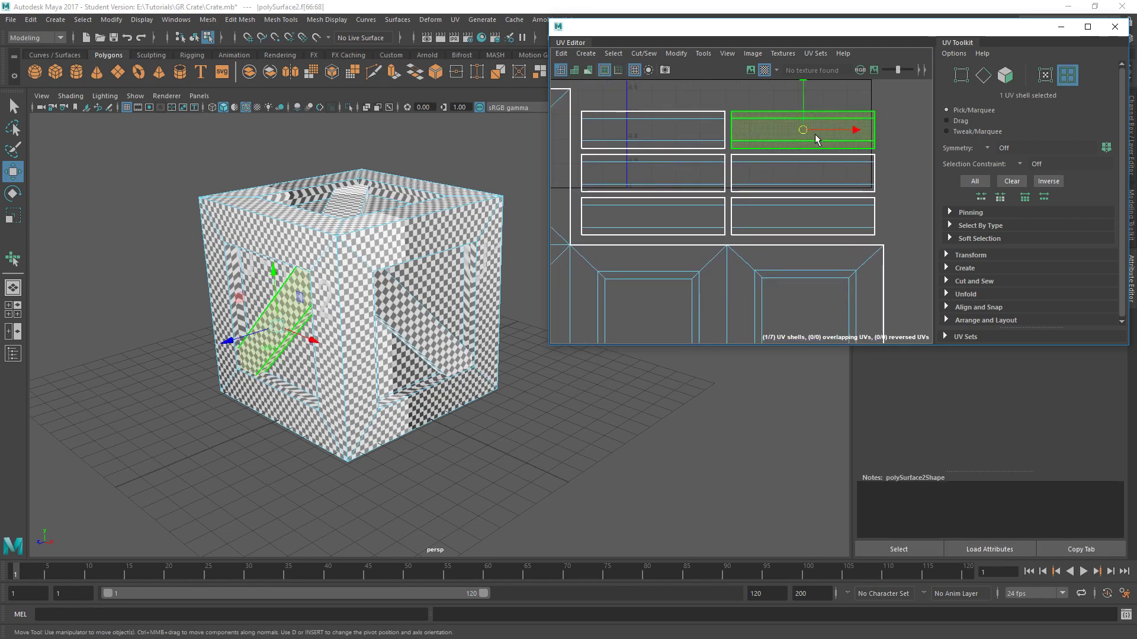
{"action": "mouse_move", "coordinate": [805, 132]}
{"action": "left_mouse_down"}
{"action": "mouse_move", "coordinate": [647, 135]}
{"action": "mouse_move", "coordinate": [803, 133]}
{"action": "left_mouse_up"}
{"action": "scroll", "coordinate": [865, 175], "scroll_direction": "up", "scroll_amount": 4}
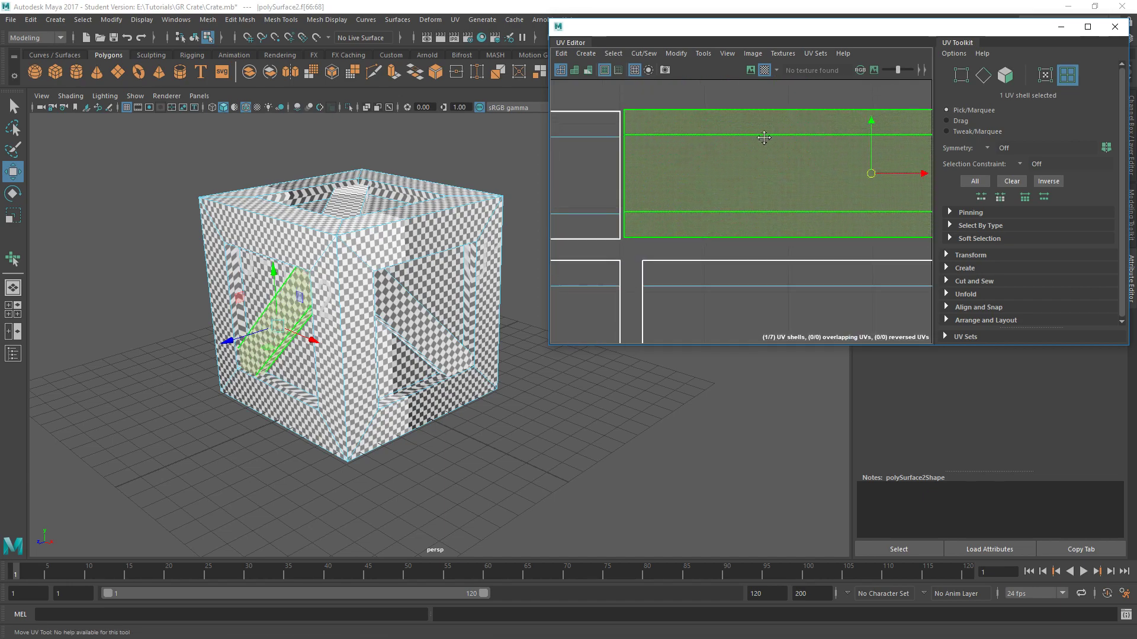
{"action": "left_click_drag", "start_coordinate": [868, 178], "coordinate": [868, 176]}
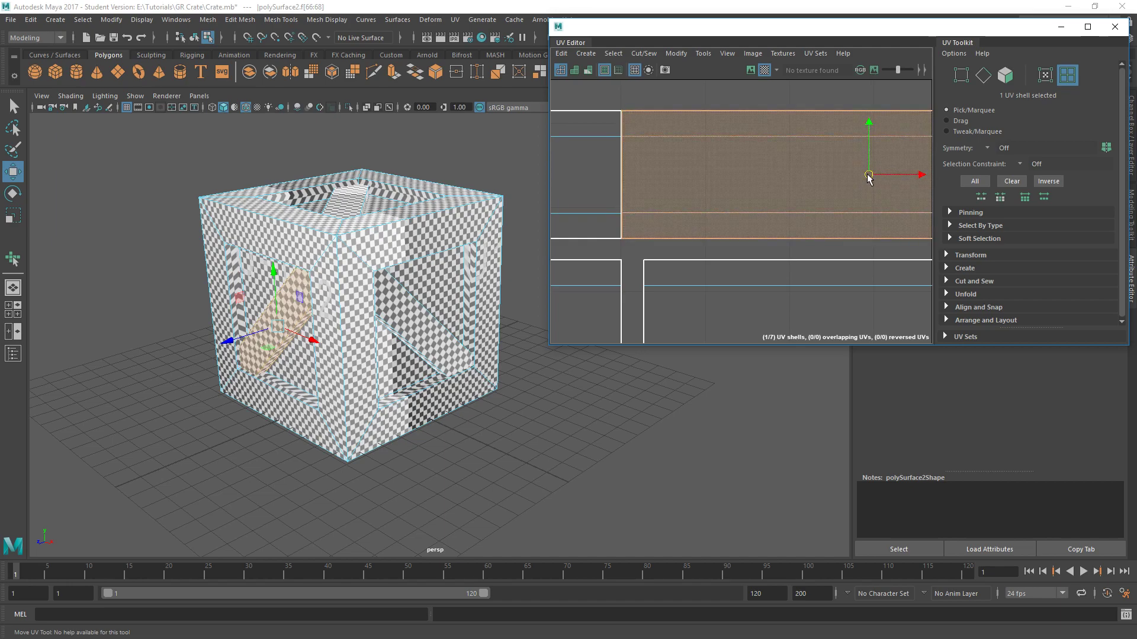
{"action": "left_click", "coordinate": [713, 98]}
{"action": "scroll", "coordinate": [633, 152], "scroll_direction": "down", "scroll_amount": 4}
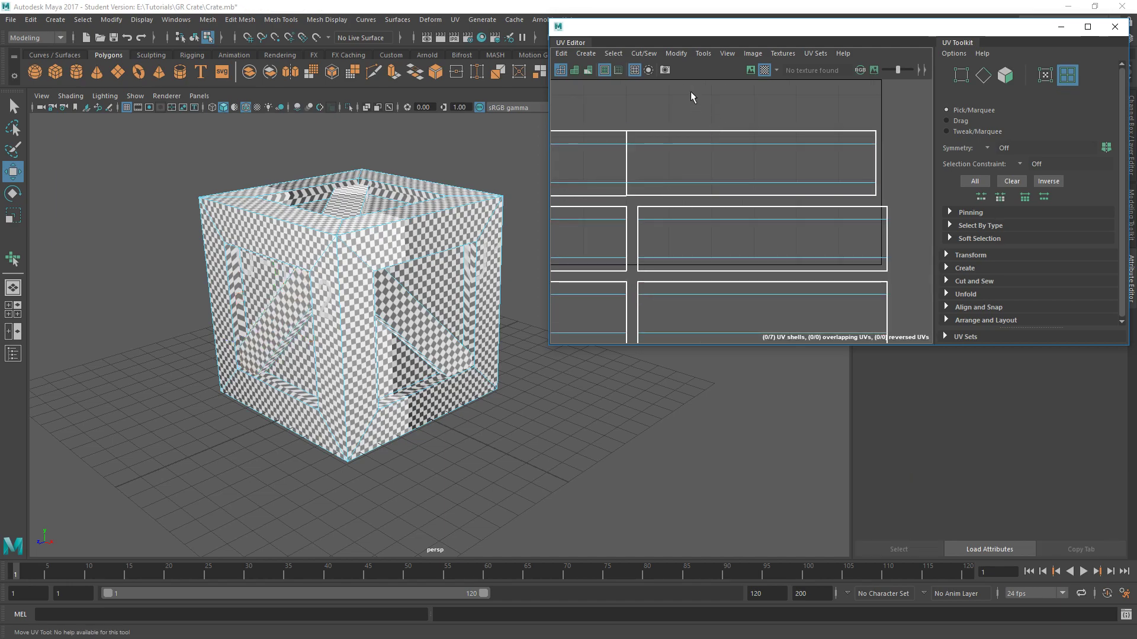
{"action": "scroll", "coordinate": [691, 91], "scroll_direction": "down", "scroll_amount": 4}
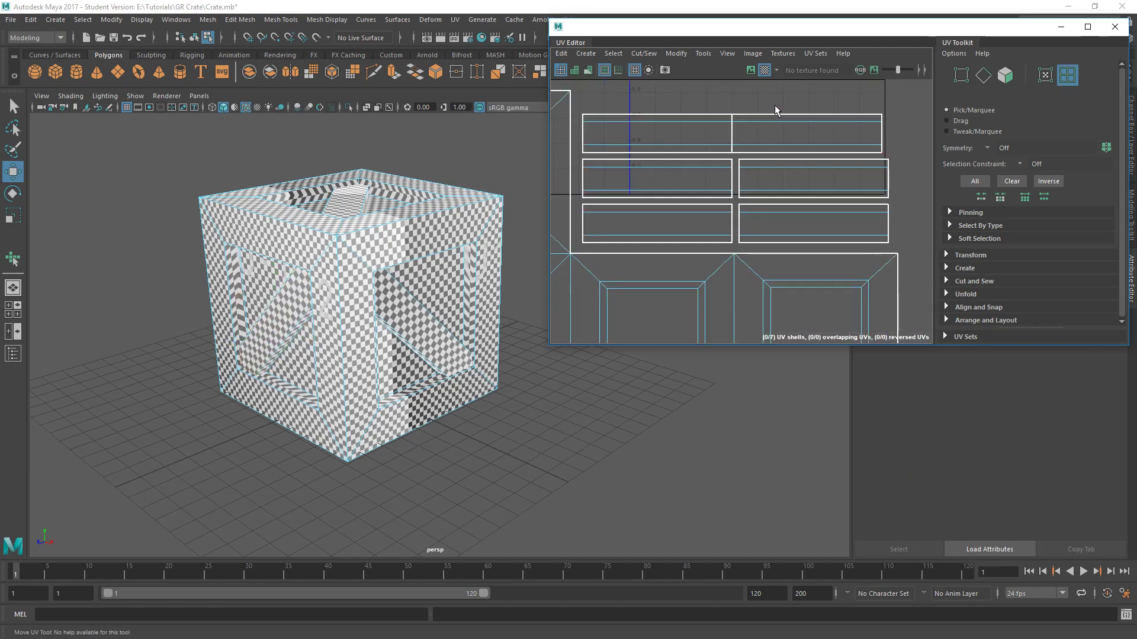
{"action": "scroll", "coordinate": [811, 134], "scroll_direction": "up", "scroll_amount": 4}
Reselect the second column's top strip, slide it horizontally to overlap the first column's top strip, and undo that move
{"action": "left_click", "coordinate": [815, 132]}
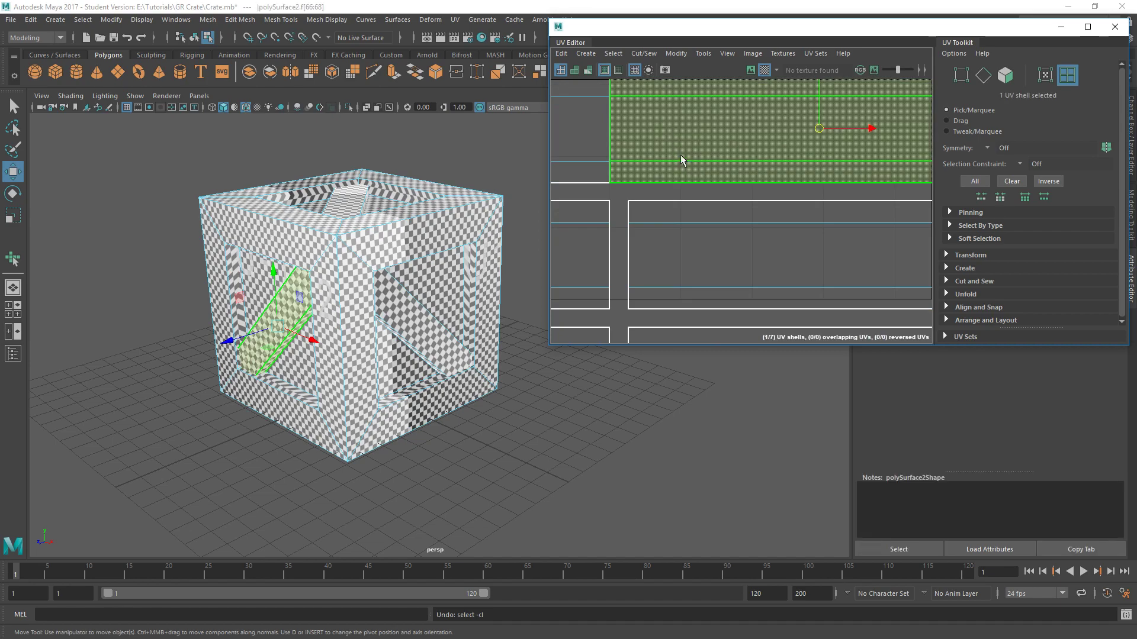
{"action": "scroll", "coordinate": [796, 232], "scroll_direction": "down", "scroll_amount": 2}
{"action": "left_click", "coordinate": [823, 122]}
{"action": "left_click", "coordinate": [762, 163]}
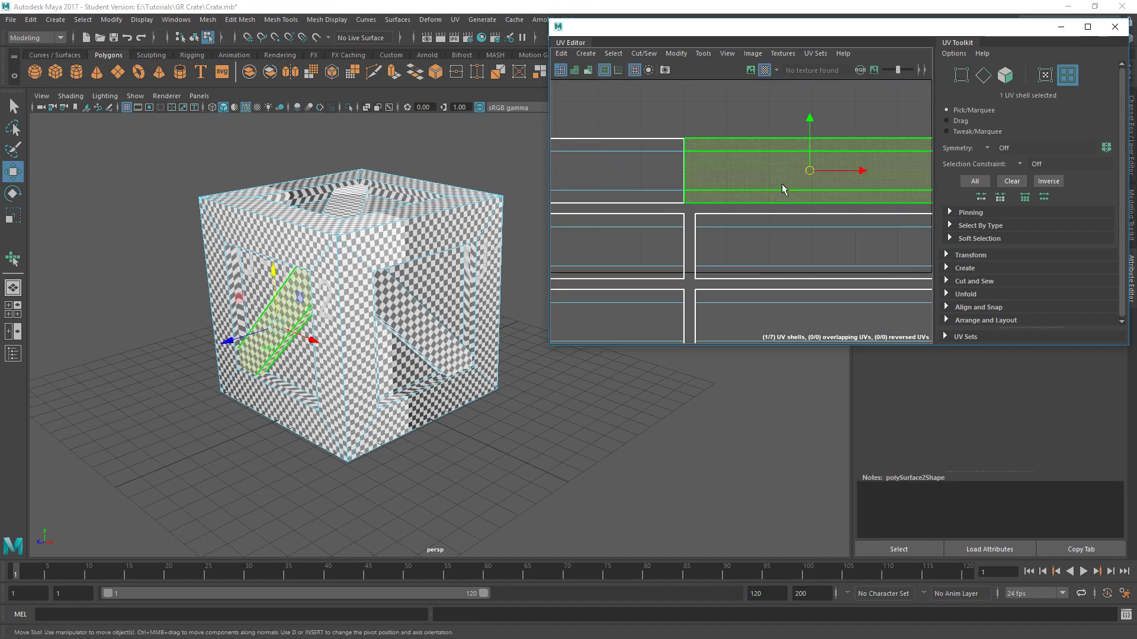
{"action": "scroll", "coordinate": [753, 193], "scroll_direction": "down", "scroll_amount": 2}
{"action": "middle_click_drag", "start_coordinate": [753, 194], "coordinate": [768, 164], "text": "alt"}
{"action": "scroll", "coordinate": [769, 163], "scroll_direction": "down", "scroll_amount": 2}
{"action": "left_click_drag", "start_coordinate": [831, 155], "coordinate": [701, 158]}
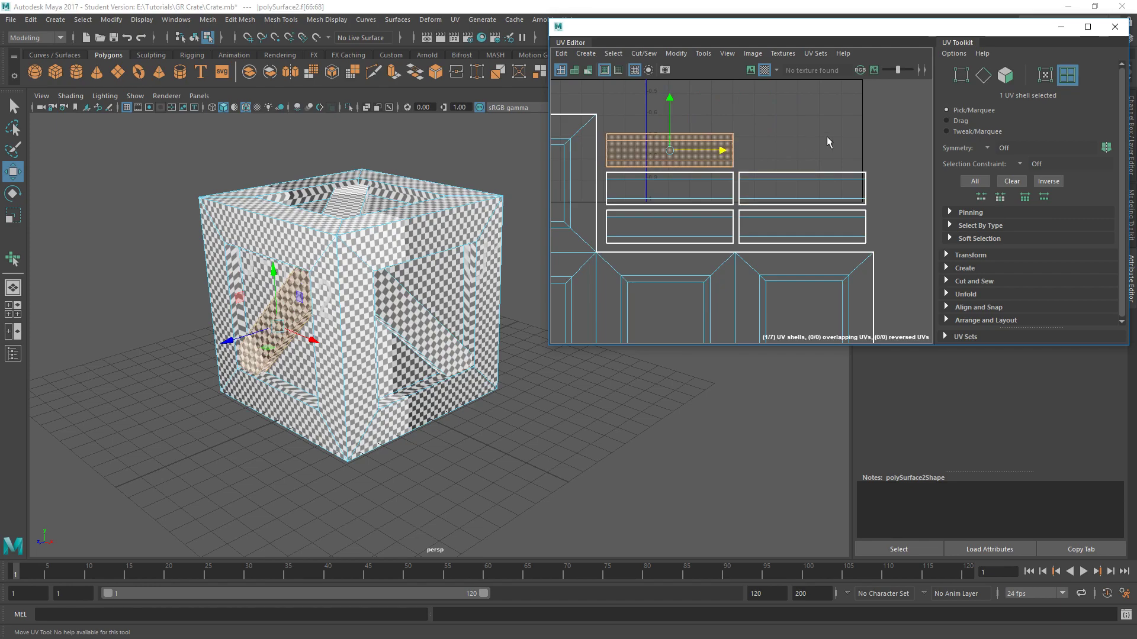
{"action": "key", "text": "ctrl+z"}
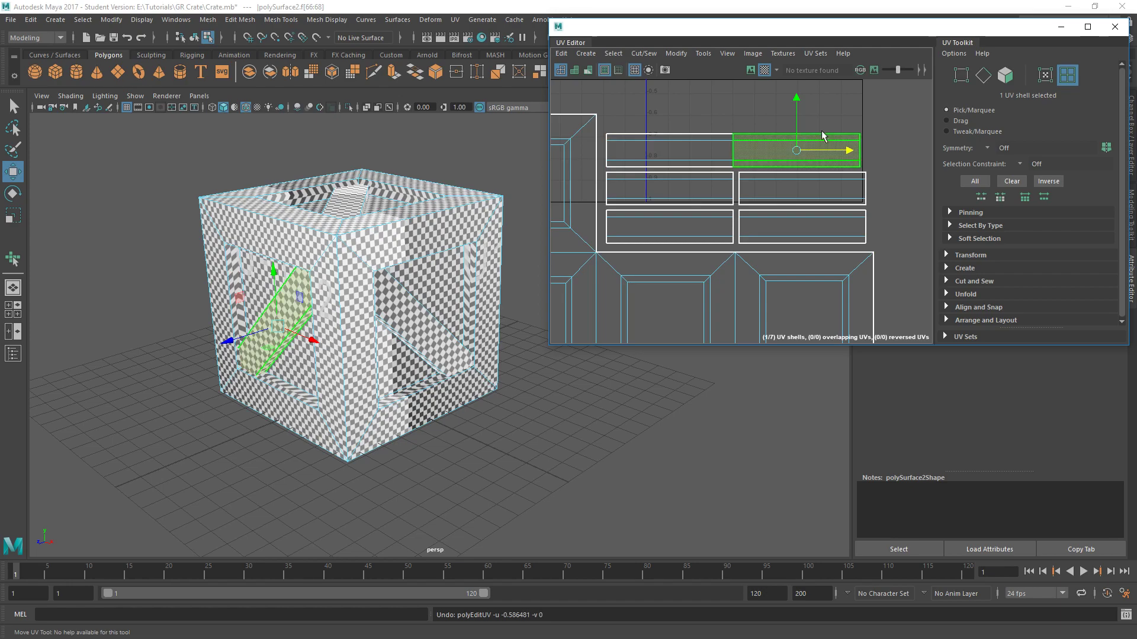
Move the second column's top strip away from its neighbour to line up with the strips below it
{"action": "left_click", "coordinate": [754, 112]}
{"action": "left_click", "coordinate": [759, 145]}
{"action": "scroll", "coordinate": [812, 172], "scroll_direction": "up", "scroll_amount": 3}
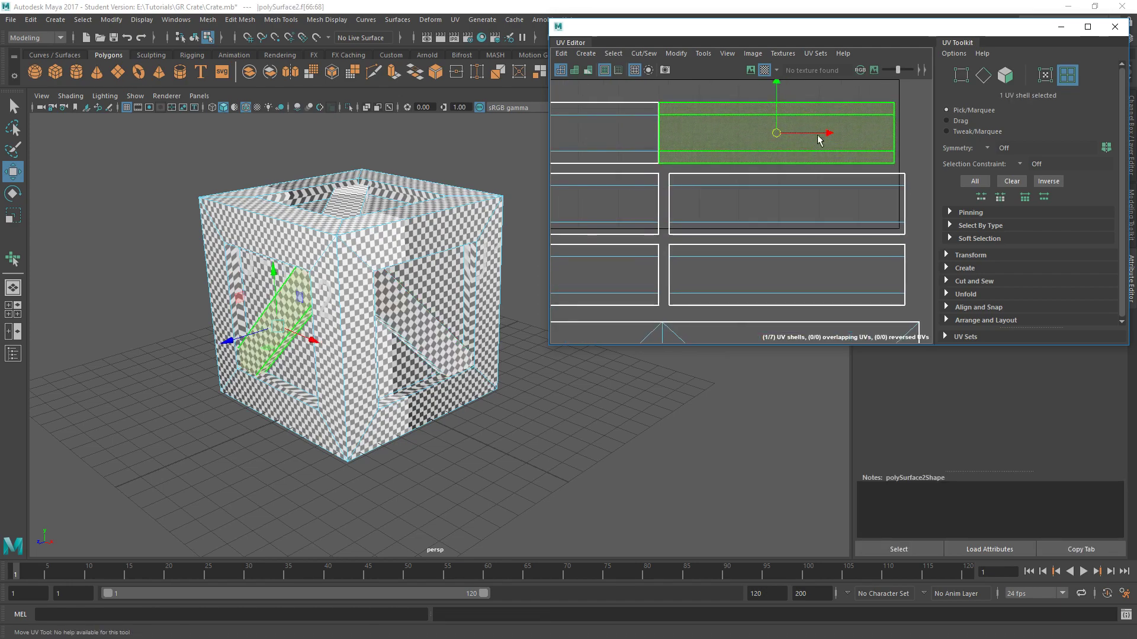
{"action": "left_click_drag", "start_coordinate": [819, 140], "coordinate": [830, 138]}
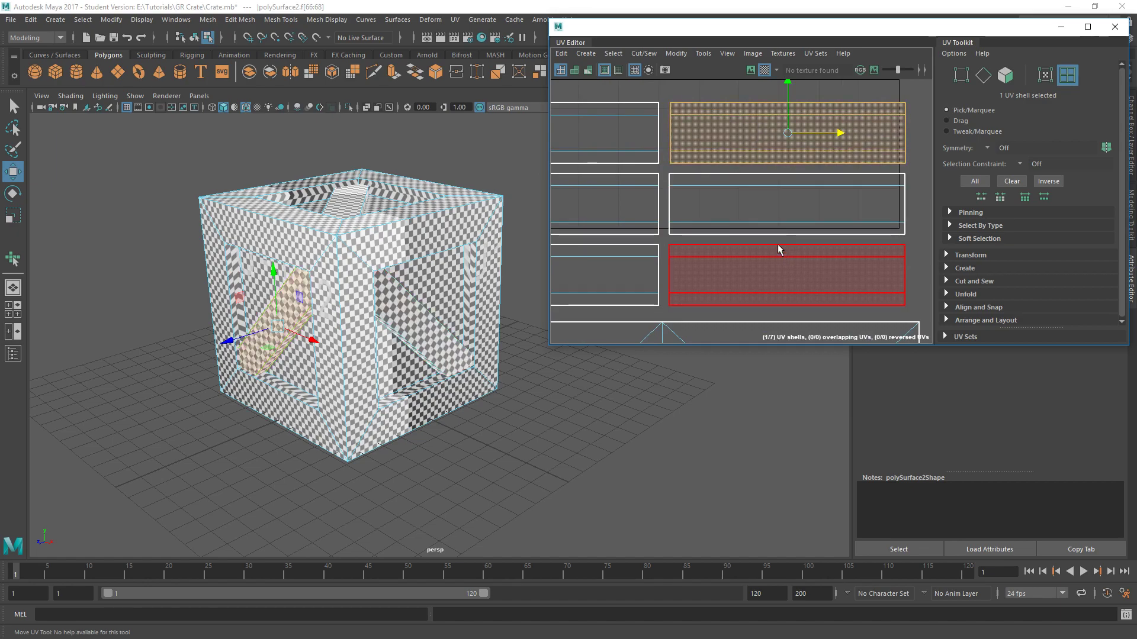
Check the gaps between strips, selecting the second column's bottom strip and the first column's top strip
{"action": "left_click", "coordinate": [748, 151]}
{"action": "left_click", "coordinate": [798, 281]}
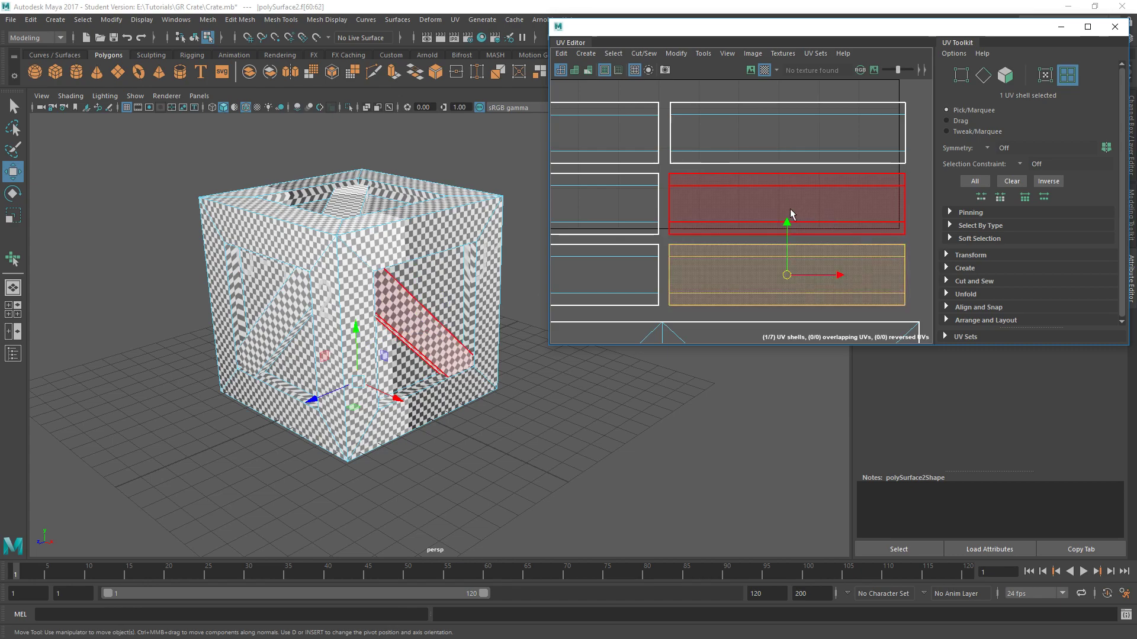
{"action": "middle_click_drag", "start_coordinate": [716, 211], "coordinate": [790, 214], "text": "alt"}
{"action": "scroll", "coordinate": [790, 214], "scroll_direction": "down", "scroll_amount": 2}
{"action": "left_click", "coordinate": [695, 177]}
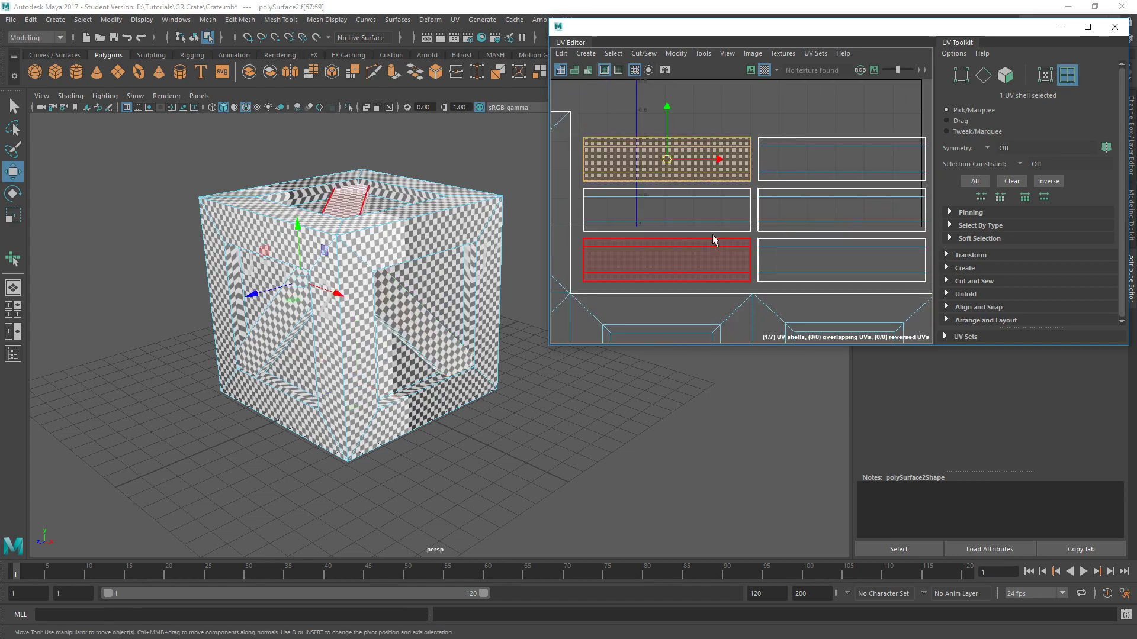
Slide the second column's top strip to within a hairline gap of its neighbour and examine the gap up close
{"action": "left_click", "coordinate": [737, 116]}
{"action": "left_click", "coordinate": [802, 172]}
{"action": "scroll", "coordinate": [827, 170], "scroll_direction": "up", "scroll_amount": 3}
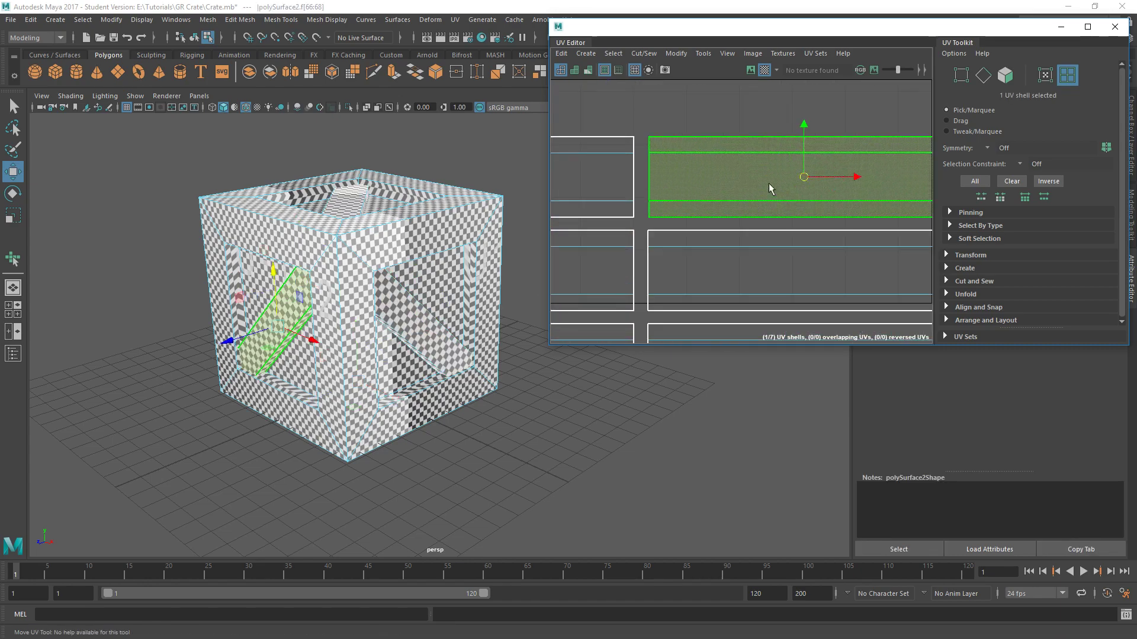
{"action": "left_click_drag", "start_coordinate": [850, 191], "coordinate": [837, 194]}
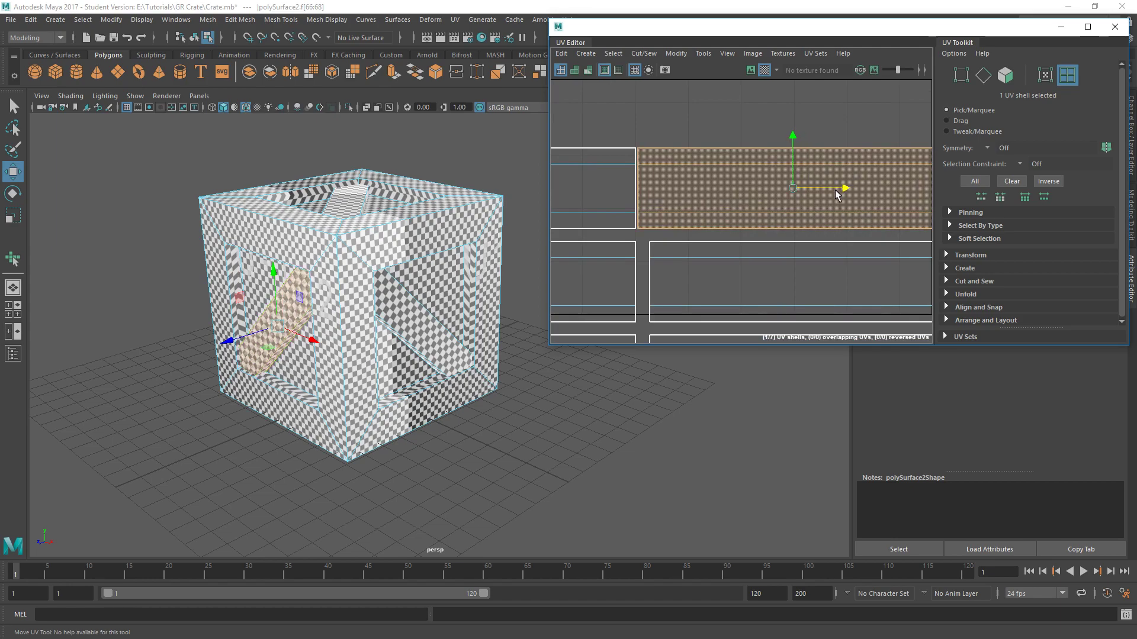
{"action": "middle_click_drag", "start_coordinate": [703, 163], "coordinate": [790, 180], "text": "alt"}
{"action": "left_click", "coordinate": [773, 155]}
{"action": "scroll", "coordinate": [740, 194], "scroll_direction": "up", "scroll_amount": 6}
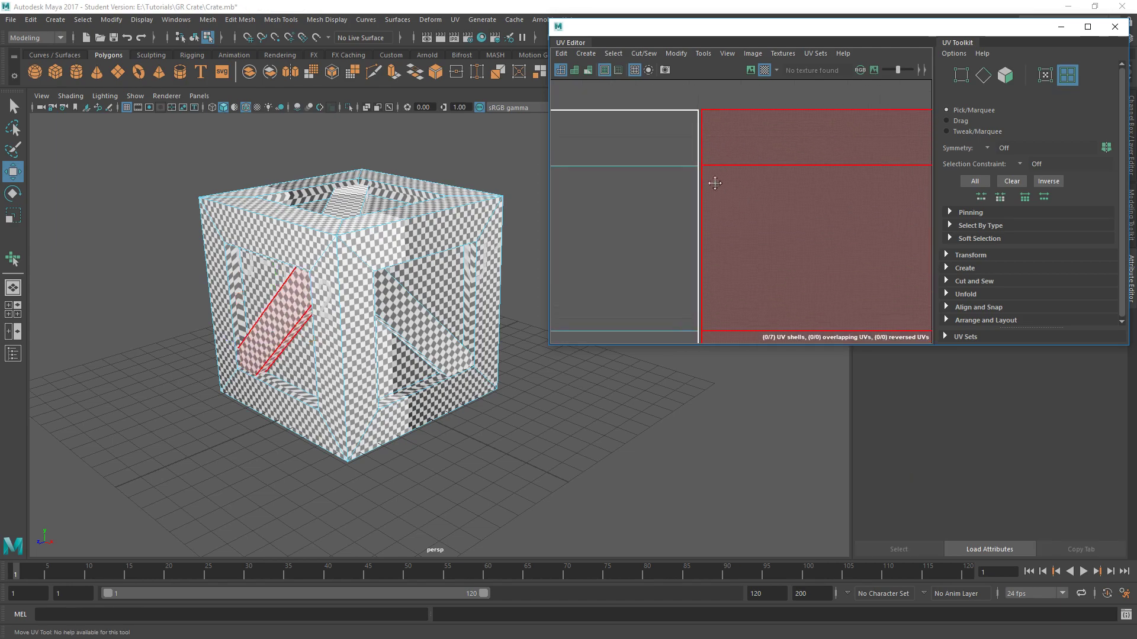
{"action": "scroll", "coordinate": [719, 180], "scroll_direction": "down", "scroll_amount": 5}
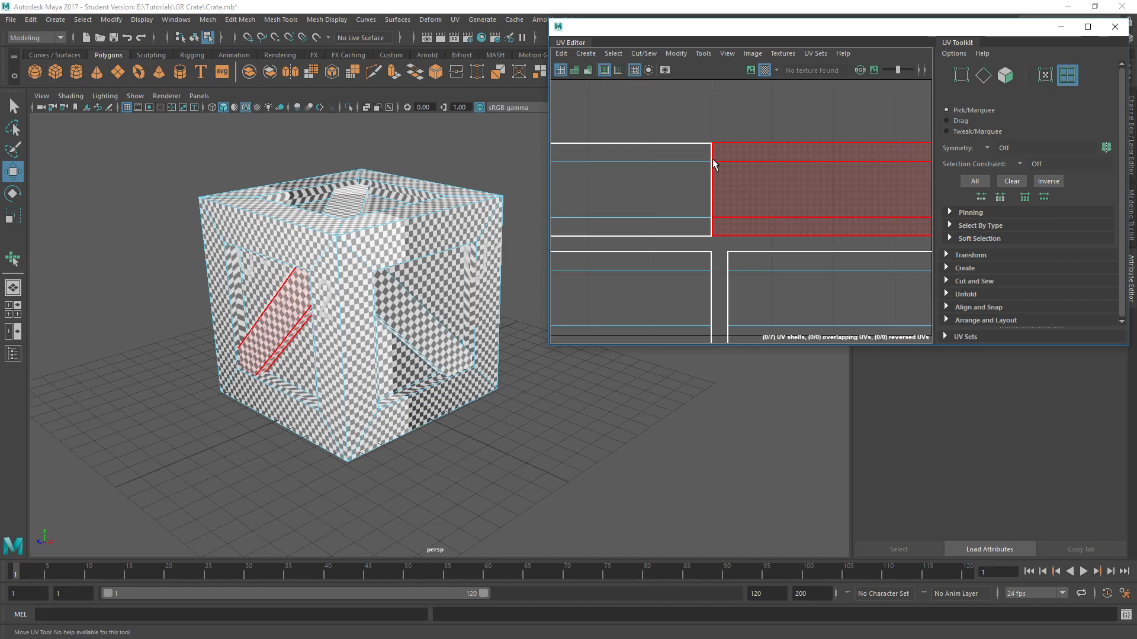
{"action": "scroll", "coordinate": [720, 167], "scroll_direction": "up", "scroll_amount": 3}
Nudge the second column's top strip tight against its neighbour, deselect it, and inspect the shared edge up close
{"action": "left_click", "coordinate": [720, 169]}
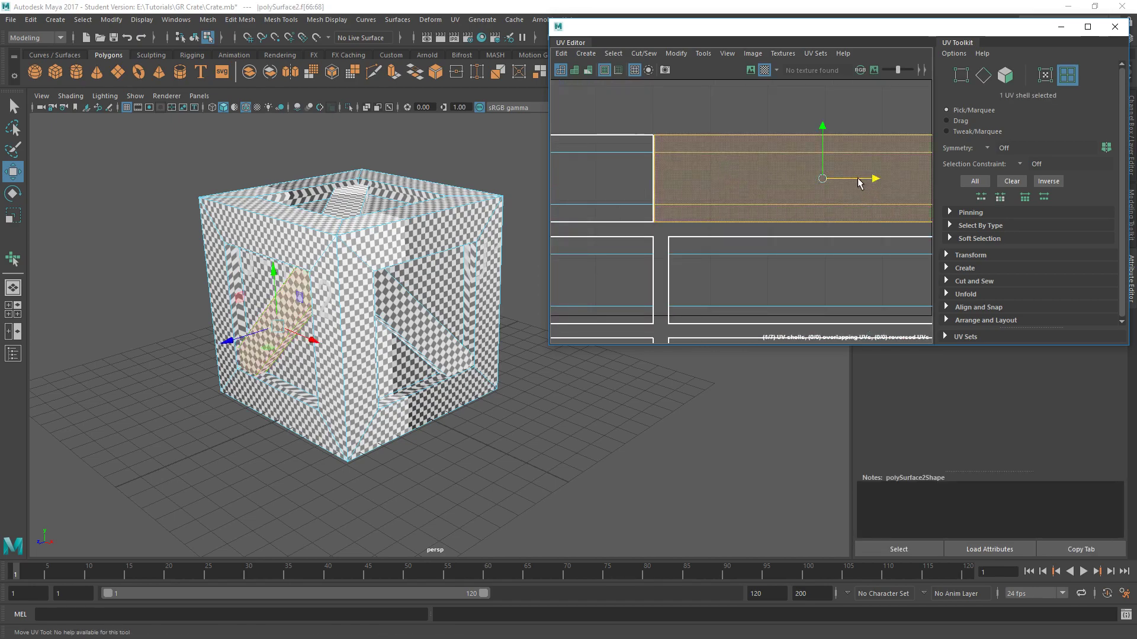
{"action": "middle_click_drag", "start_coordinate": [857, 181], "coordinate": [921, 189], "text": "alt"}
{"action": "left_click", "coordinate": [754, 121]}
{"action": "scroll", "coordinate": [718, 178], "scroll_direction": "up", "scroll_amount": 3}
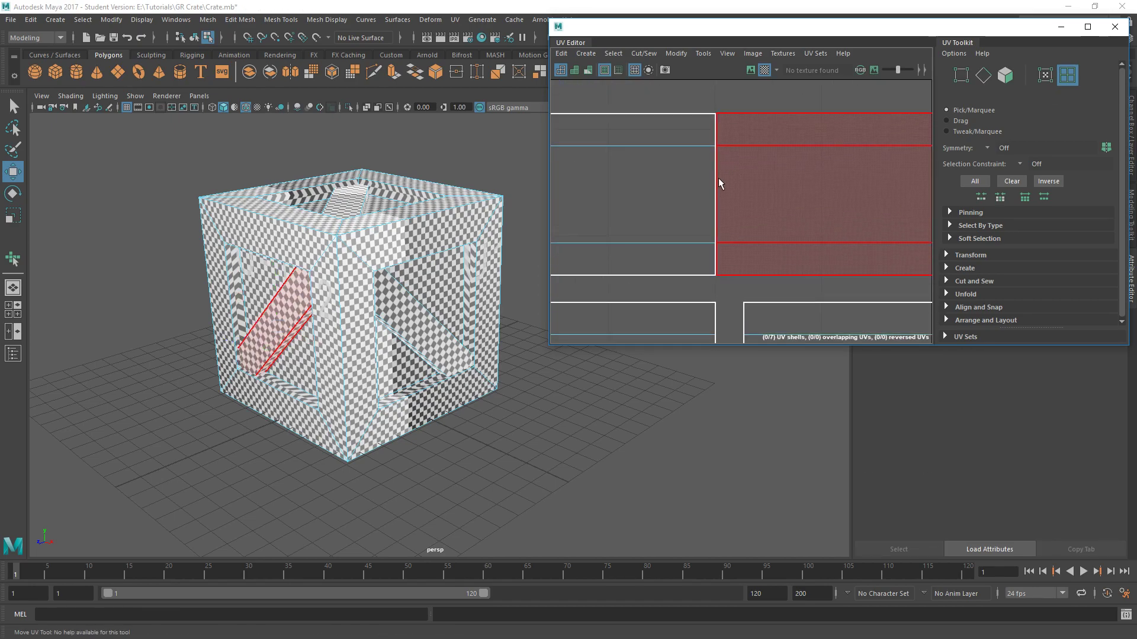
{"action": "scroll", "coordinate": [726, 153], "scroll_direction": "up", "scroll_amount": 1}
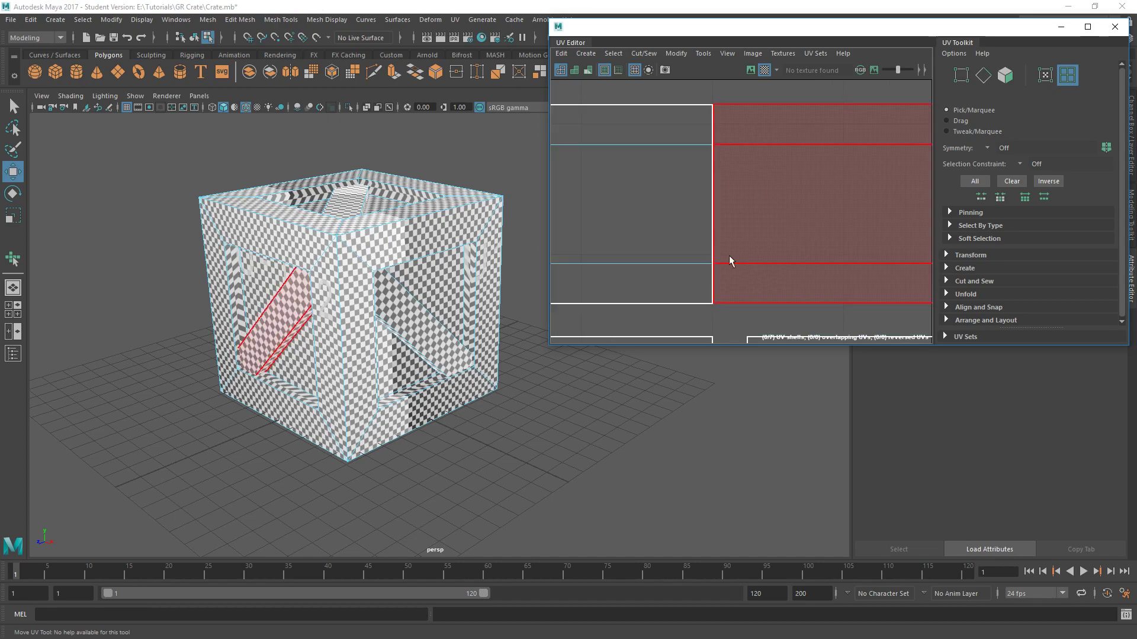
Move the second column's top strip away from its neighbour to align with the strips below it
{"action": "scroll", "coordinate": [765, 279], "scroll_direction": "down", "scroll_amount": 4}
{"action": "middle_click_drag", "start_coordinate": [852, 221], "coordinate": [747, 198], "text": "alt"}
{"action": "scroll", "coordinate": [746, 197], "scroll_direction": "down", "scroll_amount": 4}
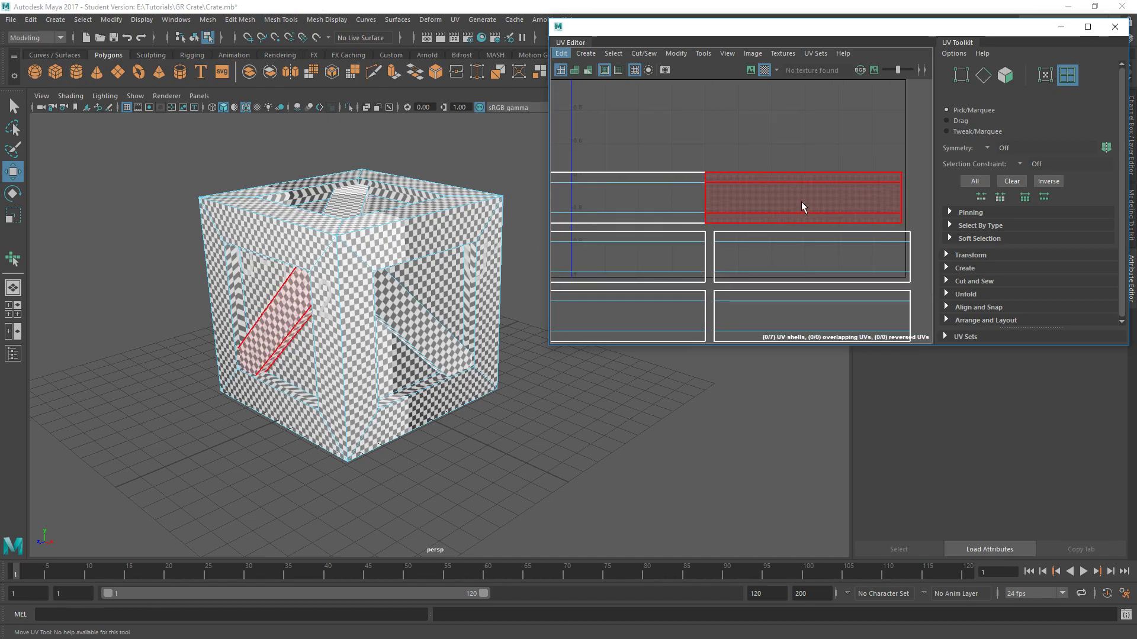
{"action": "left_click", "coordinate": [801, 201]}
{"action": "left_click_drag", "start_coordinate": [844, 200], "coordinate": [852, 200]}
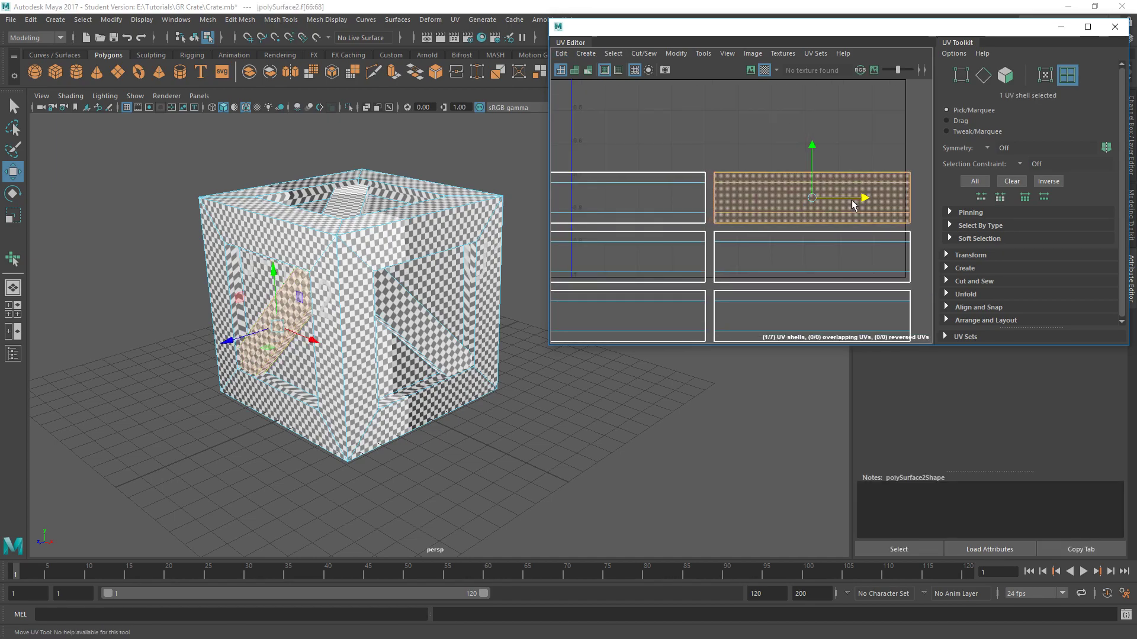
Examine the gaps between the six strips and how the second column's outer ends sit against the UV tile border
{"action": "middle_click_drag", "start_coordinate": [732, 271], "coordinate": [757, 195], "text": "alt"}
{"action": "scroll", "coordinate": [758, 194], "scroll_direction": "down", "scroll_amount": 4}
{"action": "left_click", "coordinate": [718, 133]}
{"action": "scroll", "coordinate": [718, 145], "scroll_direction": "up", "scroll_amount": 4}
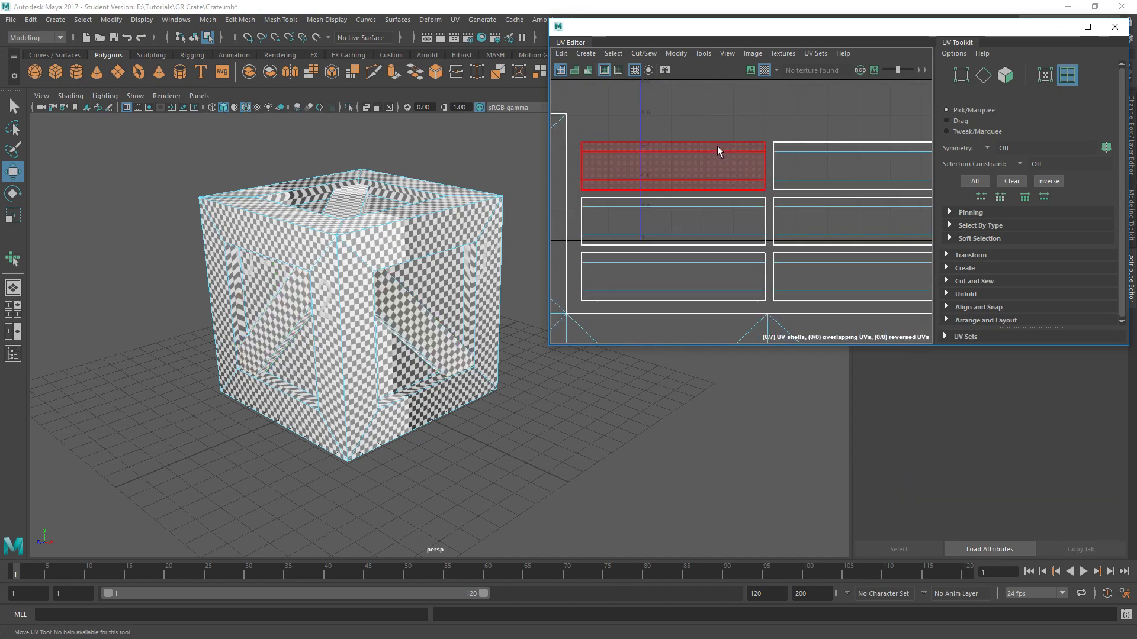
{"action": "scroll", "coordinate": [716, 146], "scroll_direction": "down", "scroll_amount": 3}
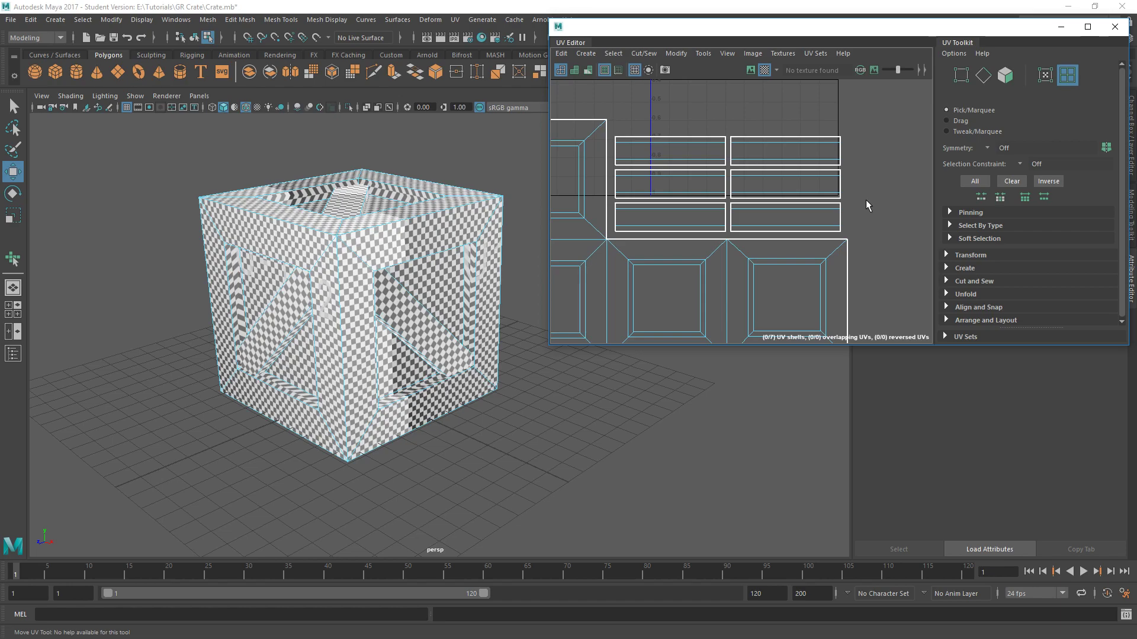
{"action": "scroll", "coordinate": [832, 172], "scroll_direction": "up", "scroll_amount": 5}
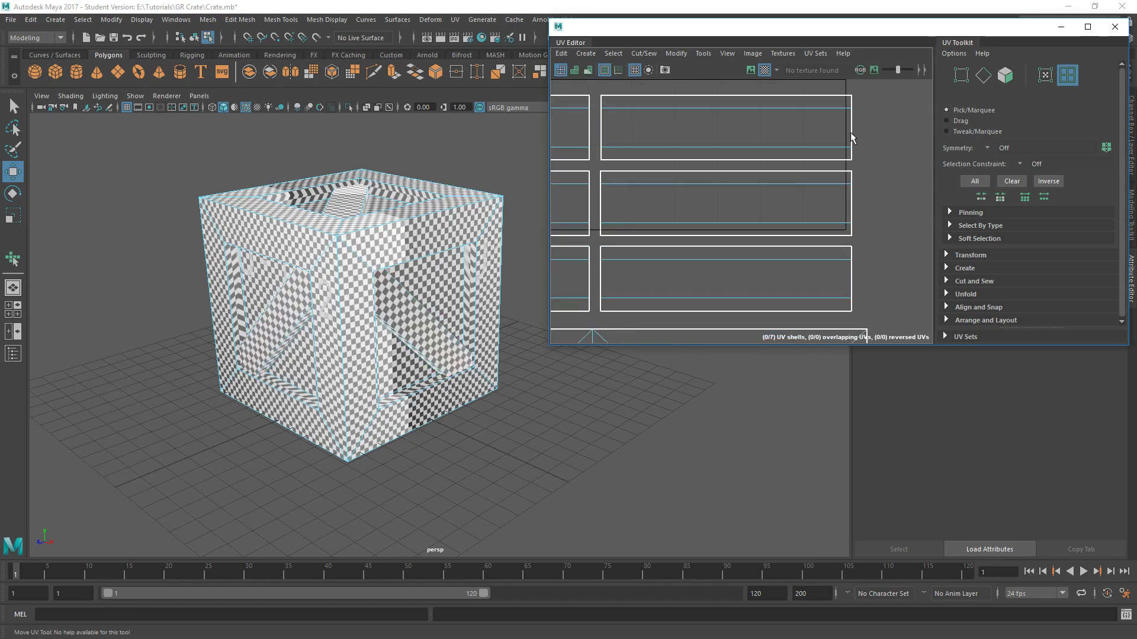
{"action": "scroll", "coordinate": [855, 98], "scroll_direction": "up", "scroll_amount": 7}
{"action": "scroll", "coordinate": [848, 96], "scroll_direction": "down", "scroll_amount": 6}
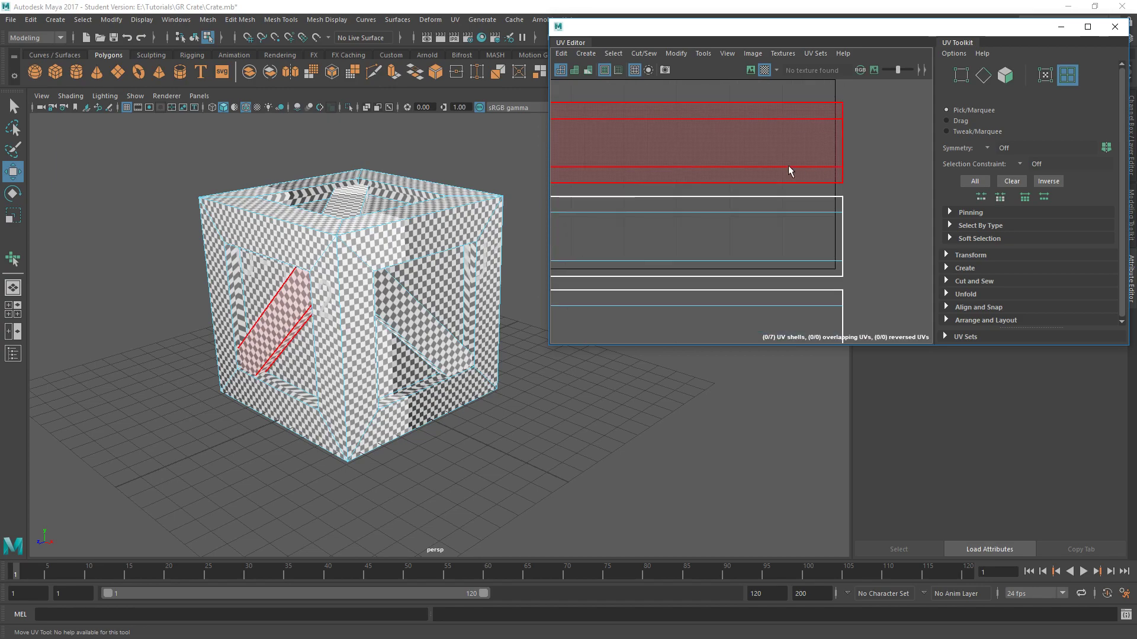
{"action": "middle_click_drag", "start_coordinate": [670, 136], "coordinate": [803, 165], "text": "alt"}
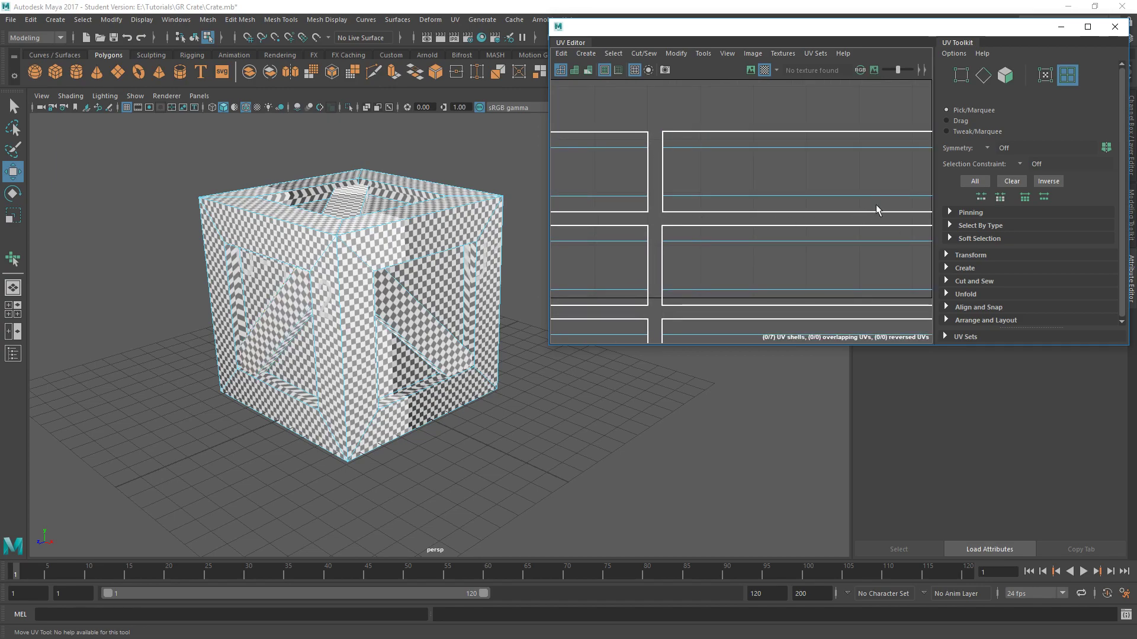
{"action": "middle_click_drag", "start_coordinate": [876, 210], "coordinate": [708, 223], "text": "alt"}
{"action": "scroll", "coordinate": [755, 168], "scroll_direction": "up", "scroll_amount": 5}
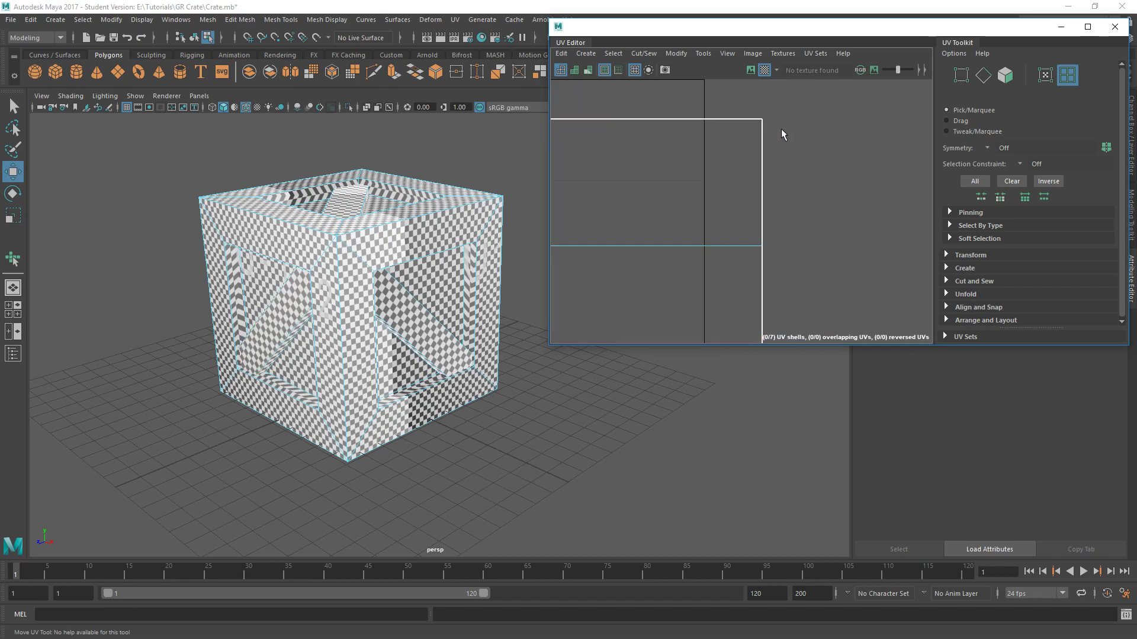
{"action": "scroll", "coordinate": [787, 168], "scroll_direction": "down", "scroll_amount": 10}
{"action": "middle_click_drag", "start_coordinate": [695, 216], "coordinate": [763, 211], "text": "alt"}
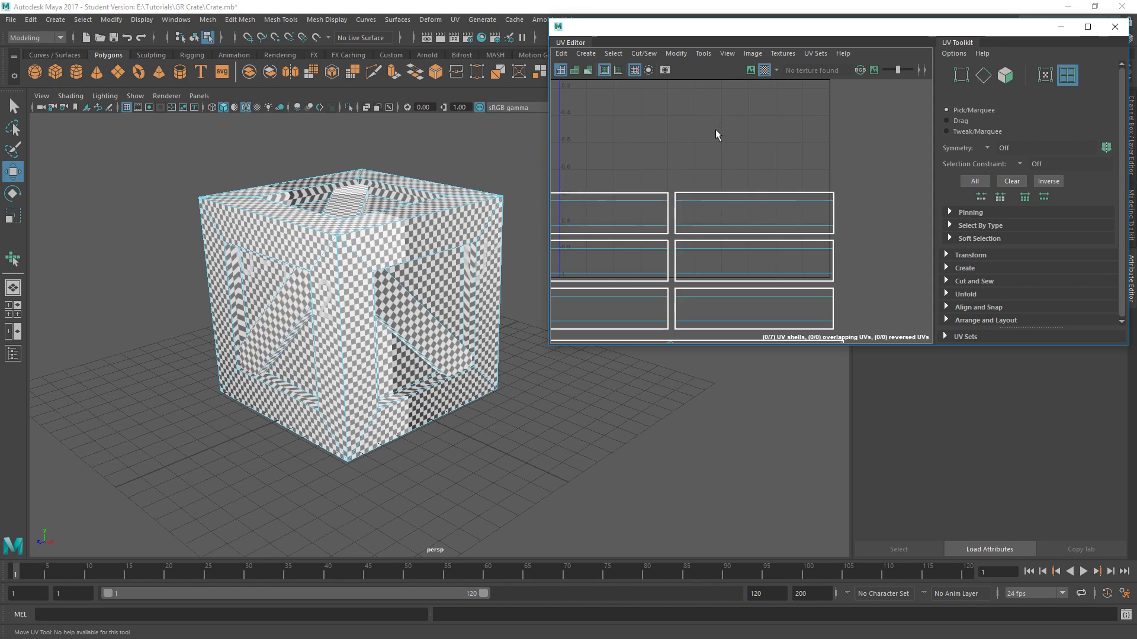
Check the padding between the strips and the cross, selecting and deselecting the second column's top strip and the first column's bottom strip
{"action": "middle_click_drag", "start_coordinate": [688, 157], "coordinate": [701, 107], "text": "alt"}
{"action": "left_click", "coordinate": [747, 167]}
{"action": "right_click_drag", "start_coordinate": [716, 198], "coordinate": [793, 193], "text": "alt"}
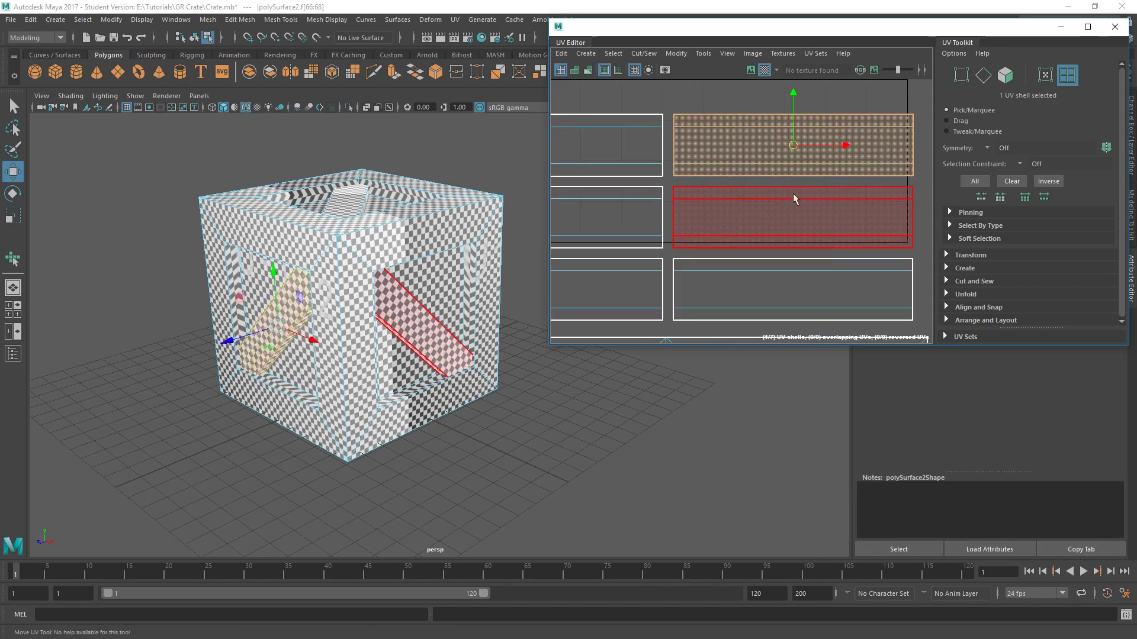
{"action": "left_click", "coordinate": [918, 179]}
{"action": "middle_click_drag", "start_coordinate": [658, 257], "coordinate": [749, 222], "text": "alt"}
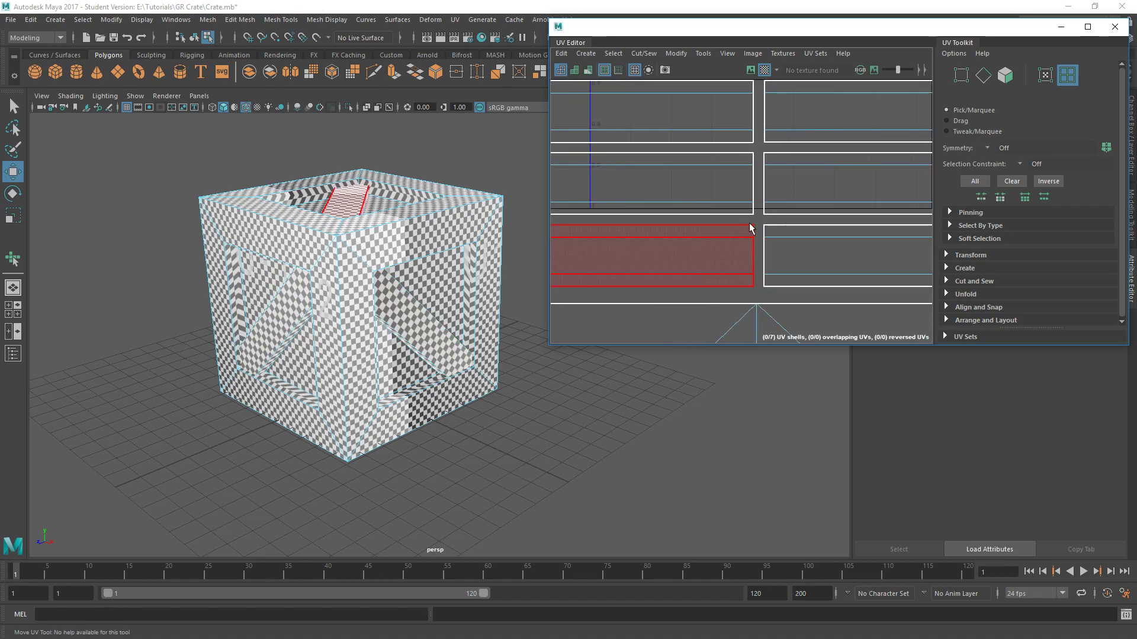
{"action": "left_click", "coordinate": [747, 234]}
{"action": "left_click", "coordinate": [769, 291]}
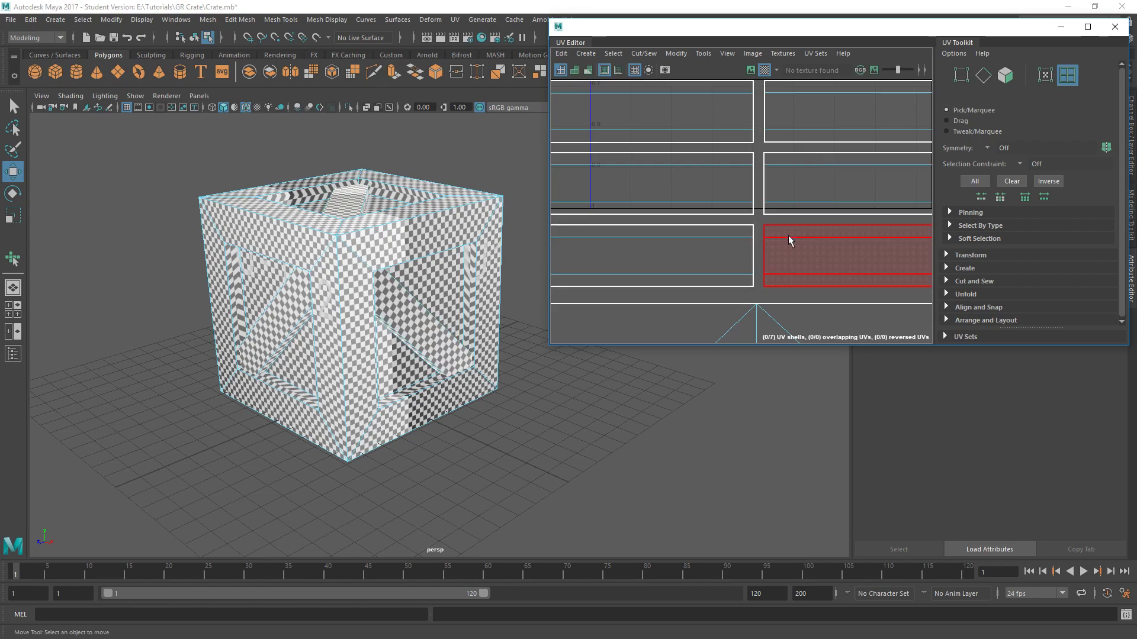
{"action": "middle_click_drag", "start_coordinate": [789, 239], "coordinate": [888, 173], "text": "alt"}
{"action": "scroll", "coordinate": [785, 182], "scroll_direction": "down", "scroll_amount": 2}
{"action": "scroll", "coordinate": [697, 204], "scroll_direction": "up", "scroll_amount": 1}
{"action": "middle_click_drag", "start_coordinate": [796, 141], "coordinate": [692, 174], "text": "alt"}
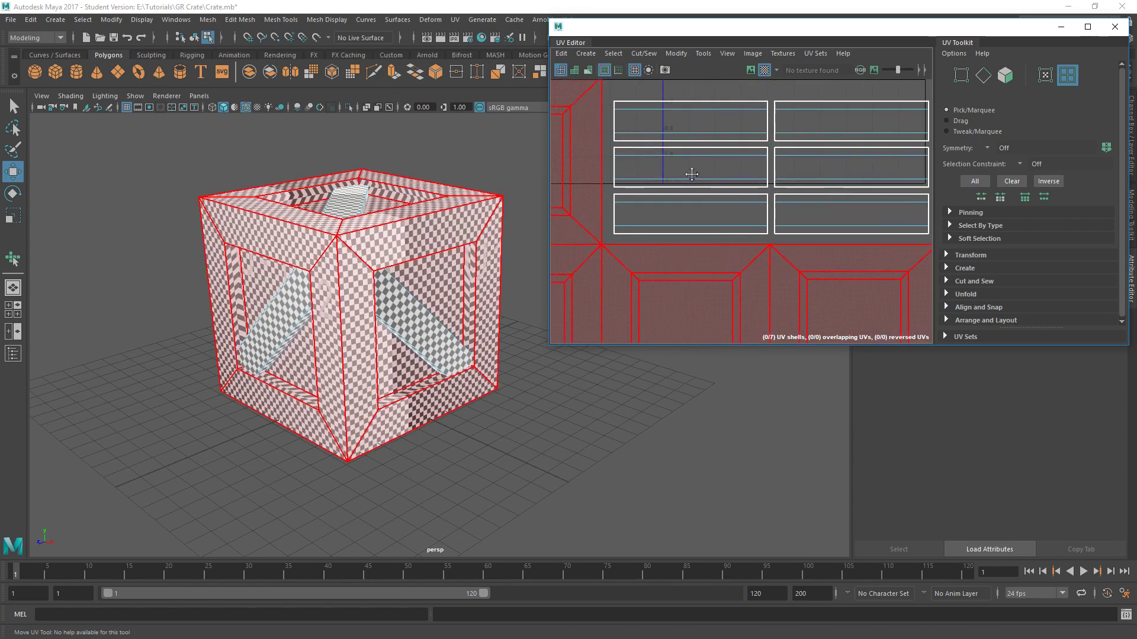
Shift all six strips together slightly down and towards the cross's vertical arm, and deselect them
{"action": "scroll", "coordinate": [691, 174], "scroll_direction": "down", "scroll_amount": 2}
{"action": "left_click_drag", "start_coordinate": [724, 207], "coordinate": [723, 208]}
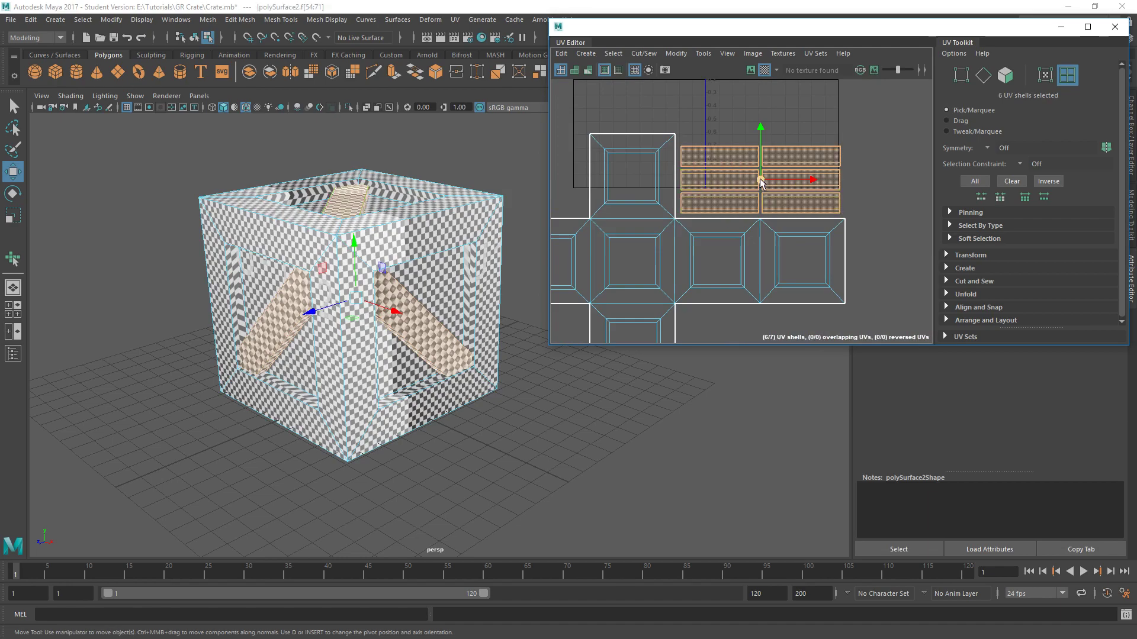
{"action": "left_click", "coordinate": [851, 188]}
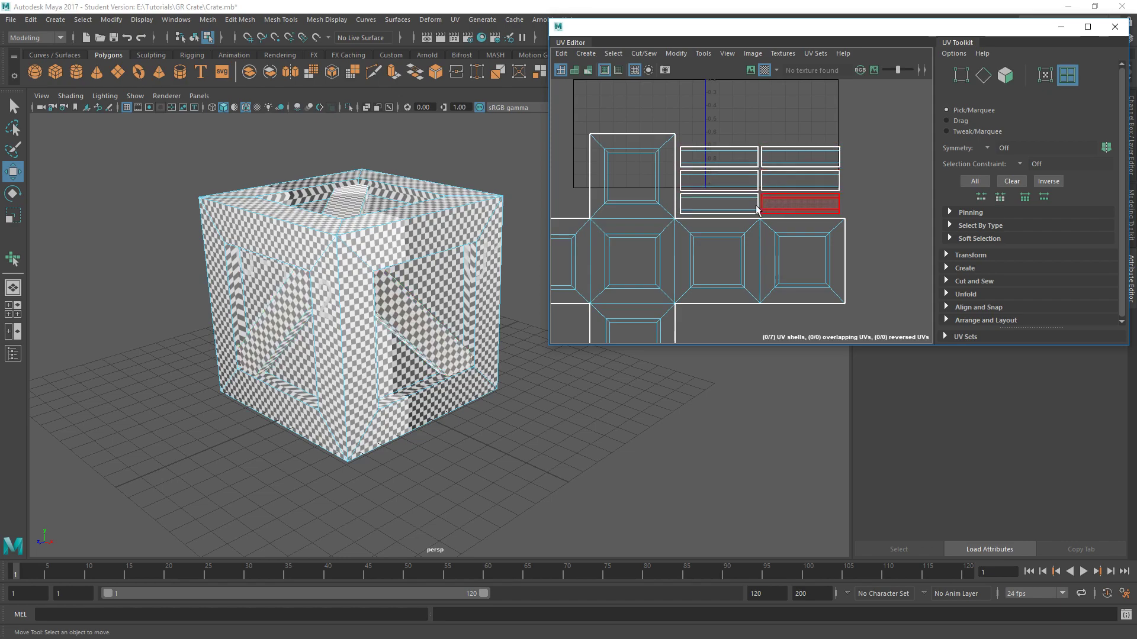
{"action": "scroll", "coordinate": [790, 177], "scroll_direction": "up", "scroll_amount": 3}
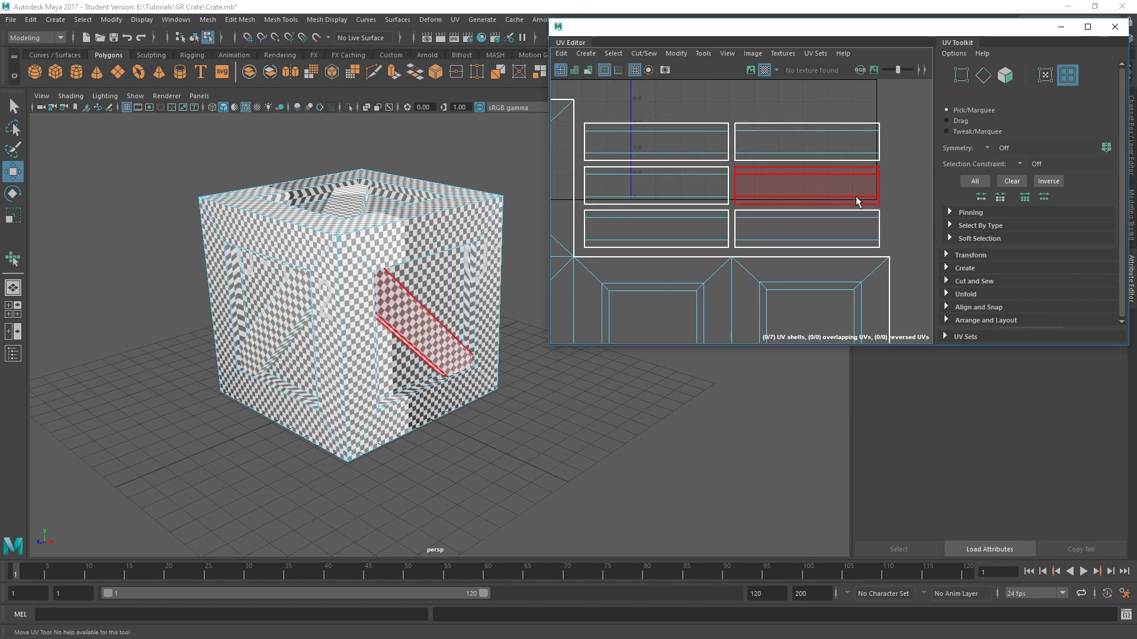
Undo the strip placements back to the six strips stacked on one another beside the cross
{"action": "key", "text": "ctrl+z"}
{"action": "key", "text": "ctrl+z"}
{"action": "key", "text": "ctrl+z"}
{"action": "key", "text": "ctrl+z"}
{"action": "key", "text": "ctrl+z"}
{"action": "key", "text": "ctrl+z"}
{"action": "key", "text": "ctrl+z"}
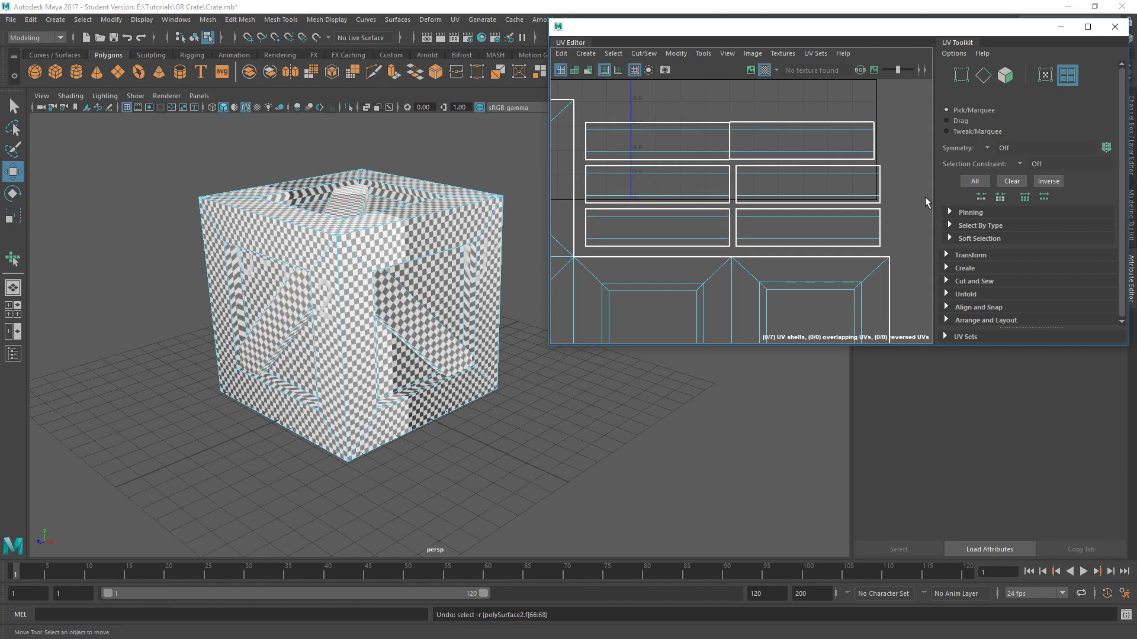
{"action": "key", "text": "ctrl+z"}
{"action": "key", "text": "ctrl+z"}
{"action": "key", "text": "ctrl+z"}
{"action": "key", "text": "ctrl+z"}
{"action": "key", "text": "ctrl+z"}
{"action": "key", "text": "ctrl+z"}
{"action": "key", "text": "ctrl+z"}
{"action": "key", "text": "ctrl+z"}
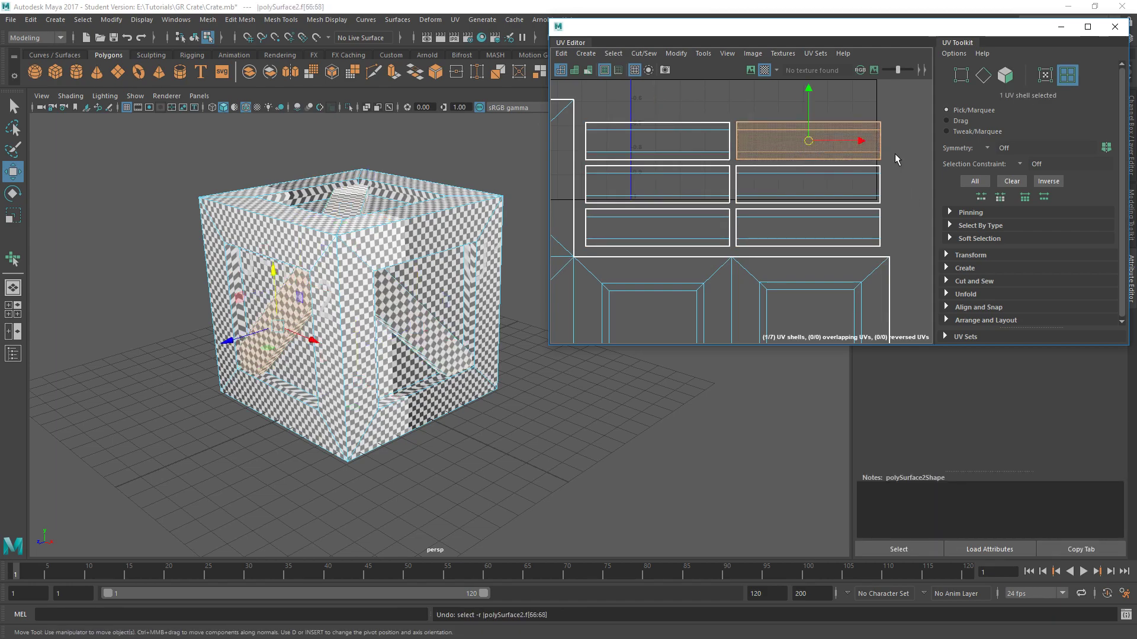
{"action": "key", "text": "ctrl+z"}
{"action": "key", "text": "ctrl+z"}
{"action": "key", "text": "ctrl+z"}
{"action": "key", "text": "ctrl+z"}
{"action": "key", "text": "ctrl+z"}
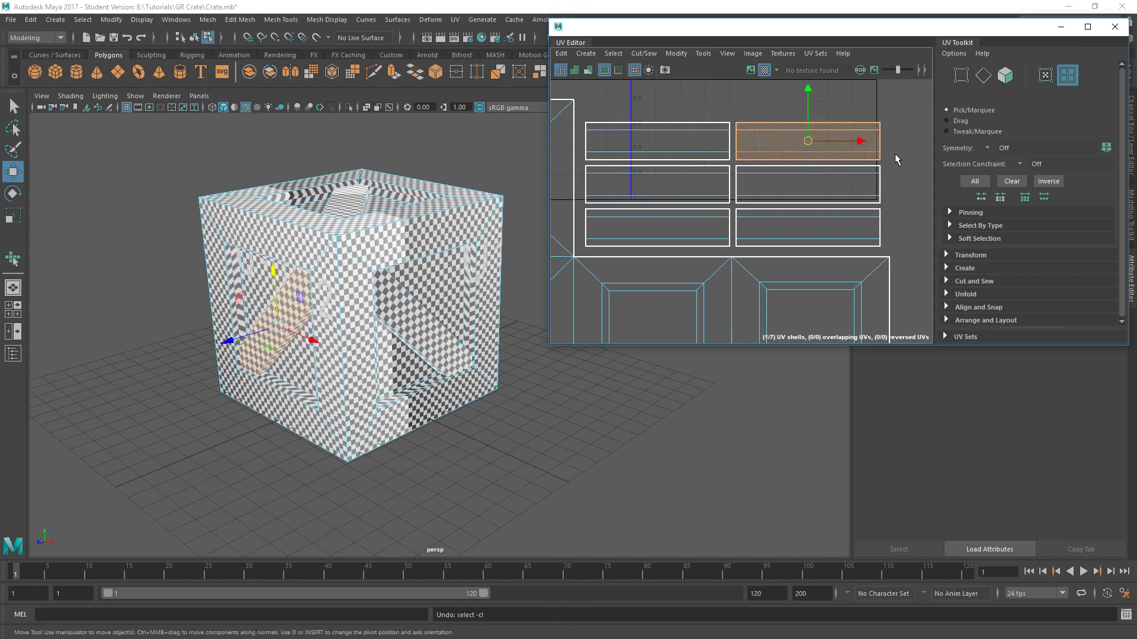
{"action": "key", "text": "ctrl+z"}
{"action": "key", "text": "ctrl+z"}
{"action": "key", "text": "ctrl+z"}
{"action": "key", "text": "ctrl+z"}
{"action": "key", "text": "ctrl+z"}
{"action": "key", "text": "ctrl+z"}
{"action": "key", "text": "ctrl+z"}
{"action": "key", "text": "ctrl+z"}
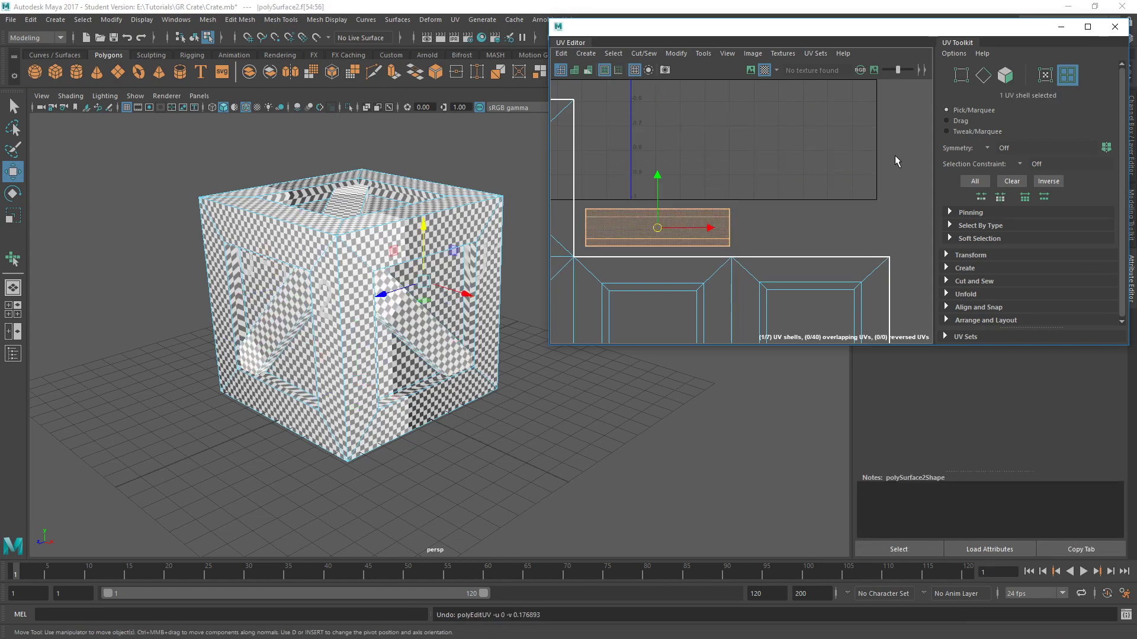
Select all seven UV shells, the cross and the stacked strips together
{"action": "scroll", "coordinate": [717, 167], "scroll_direction": "down", "scroll_amount": 3}
{"action": "left_click", "coordinate": [731, 165]}
{"action": "middle_click_drag", "start_coordinate": [749, 180], "coordinate": [826, 166], "text": "alt"}
{"action": "middle_click_drag", "start_coordinate": [734, 152], "coordinate": [777, 150], "text": "alt"}
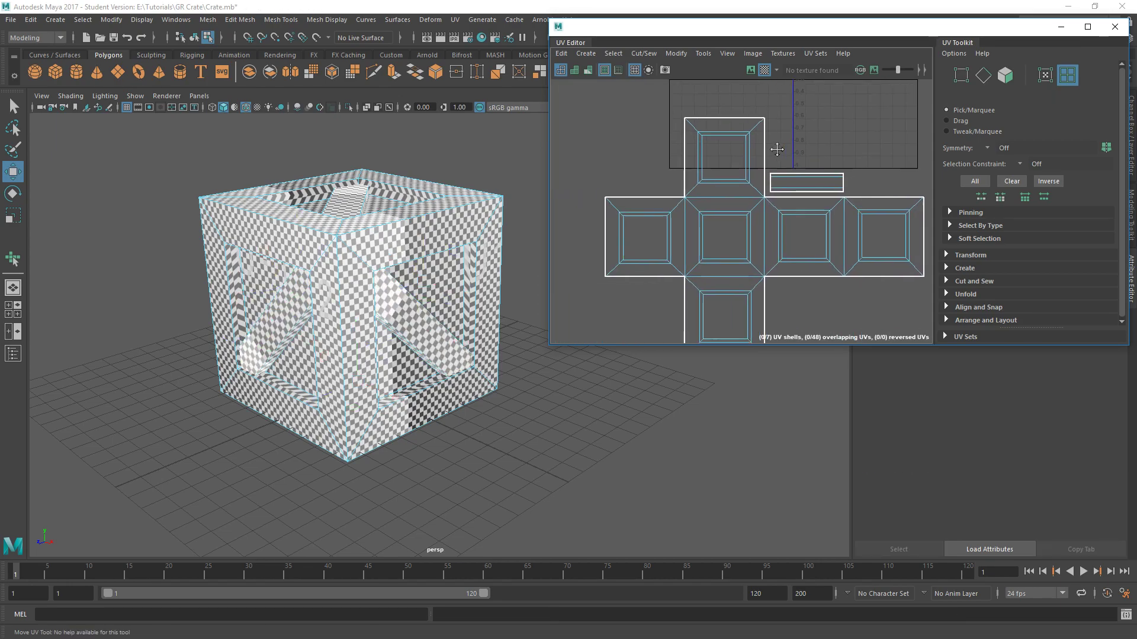
{"action": "scroll", "coordinate": [780, 157], "scroll_direction": "down", "scroll_amount": 2}
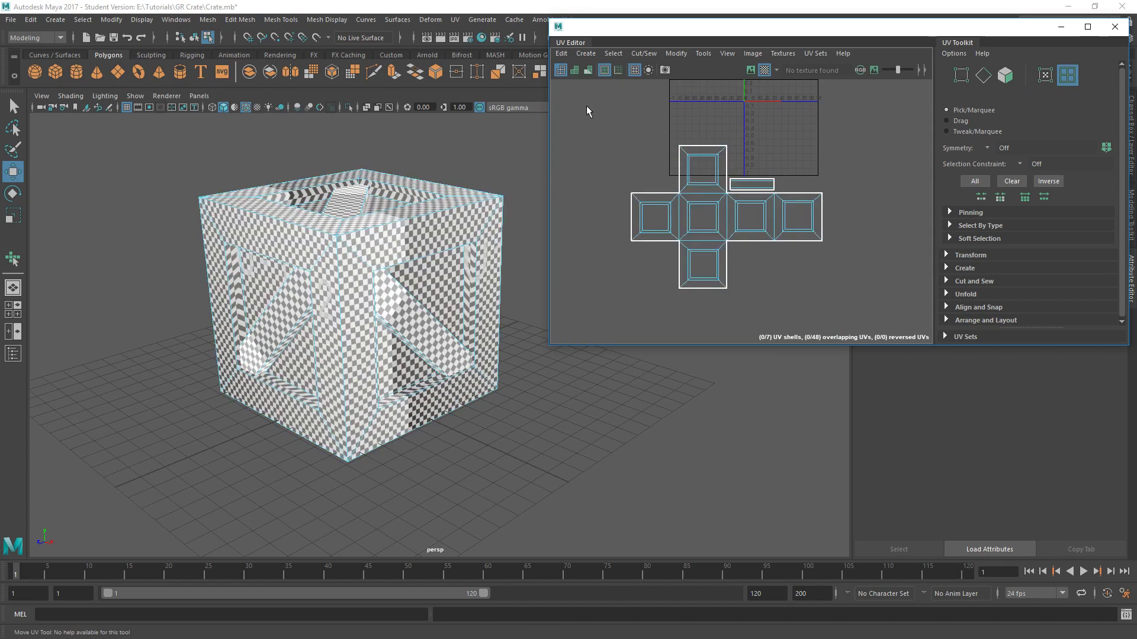
{"action": "right_click", "coordinate": [669, 133]}
{"action": "left_click", "coordinate": [623, 115]}
{"action": "left_click_drag", "start_coordinate": [571, 98], "coordinate": [858, 260]}
{"action": "left_click_drag", "start_coordinate": [929, 350], "coordinate": [929, 350]}
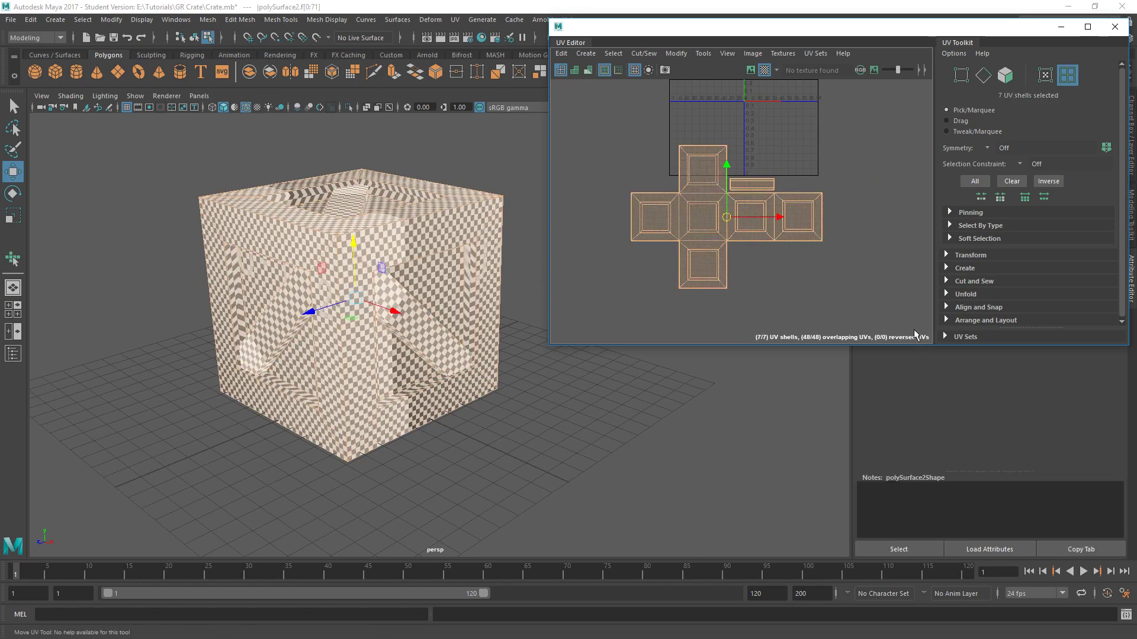
Move all the shells up into the 0 to 1 UV tile and scale them down to fit inside it
{"action": "middle_click_drag", "start_coordinate": [747, 169], "coordinate": [698, 275], "text": "alt"}
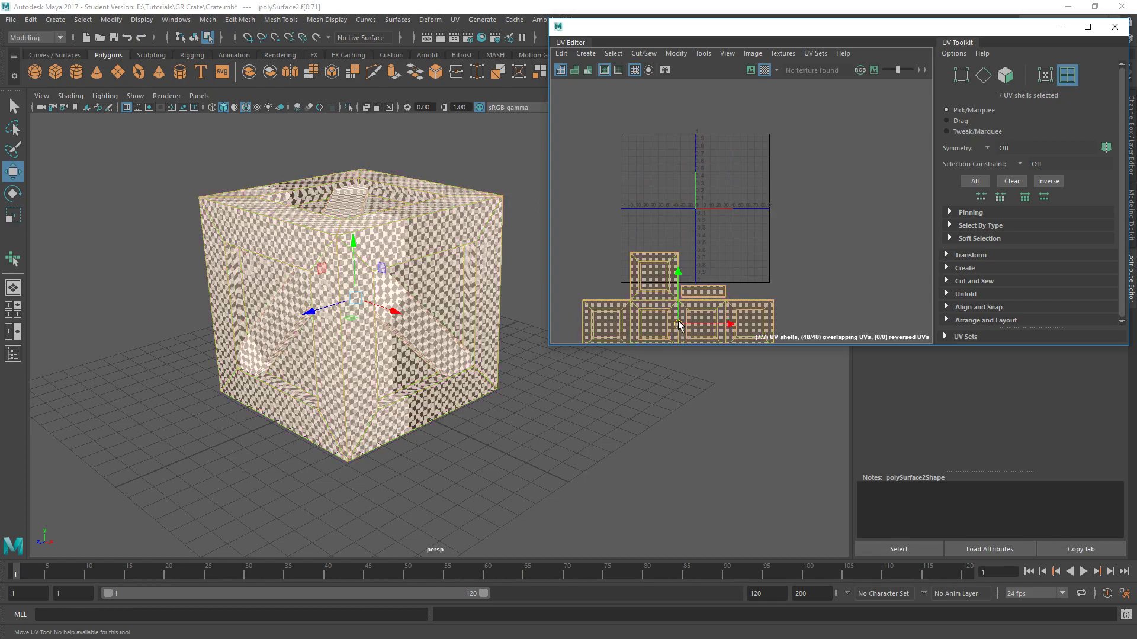
{"action": "left_click_drag", "start_coordinate": [679, 324], "coordinate": [720, 213]}
{"action": "scroll", "coordinate": [728, 186], "scroll_direction": "up", "scroll_amount": 4}
{"action": "left_click_drag", "start_coordinate": [705, 258], "coordinate": [733, 160]}
{"action": "scroll", "coordinate": [725, 195], "scroll_direction": "down", "scroll_amount": 3}
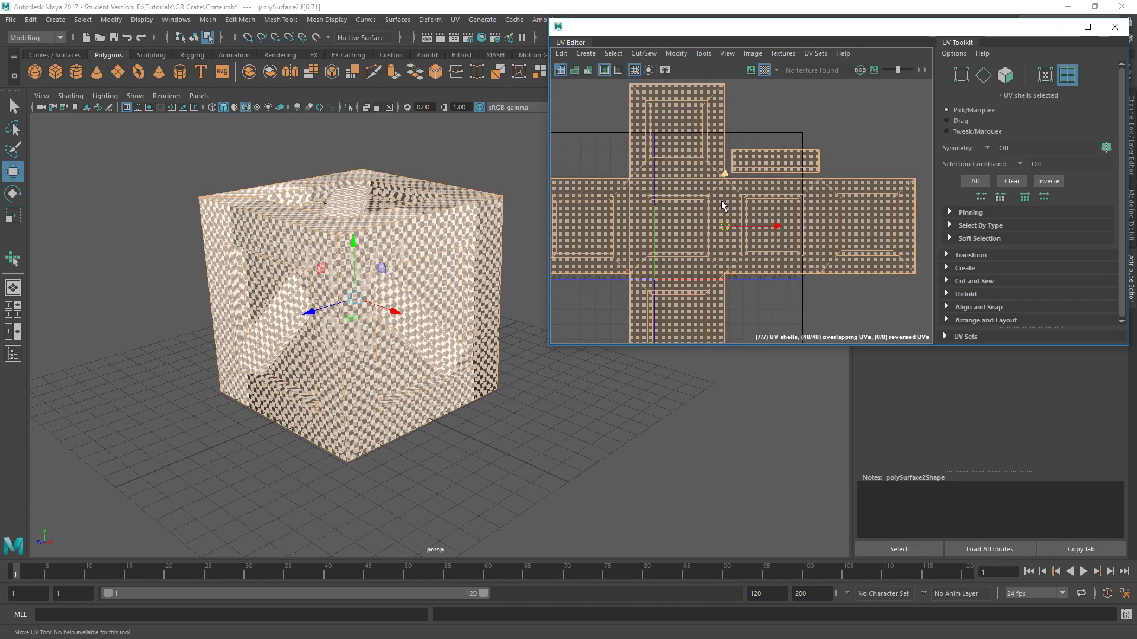
{"action": "left_click_drag", "start_coordinate": [726, 225], "coordinate": [695, 267]}
{"action": "scroll", "coordinate": [716, 231], "scroll_direction": "up", "scroll_amount": 3}
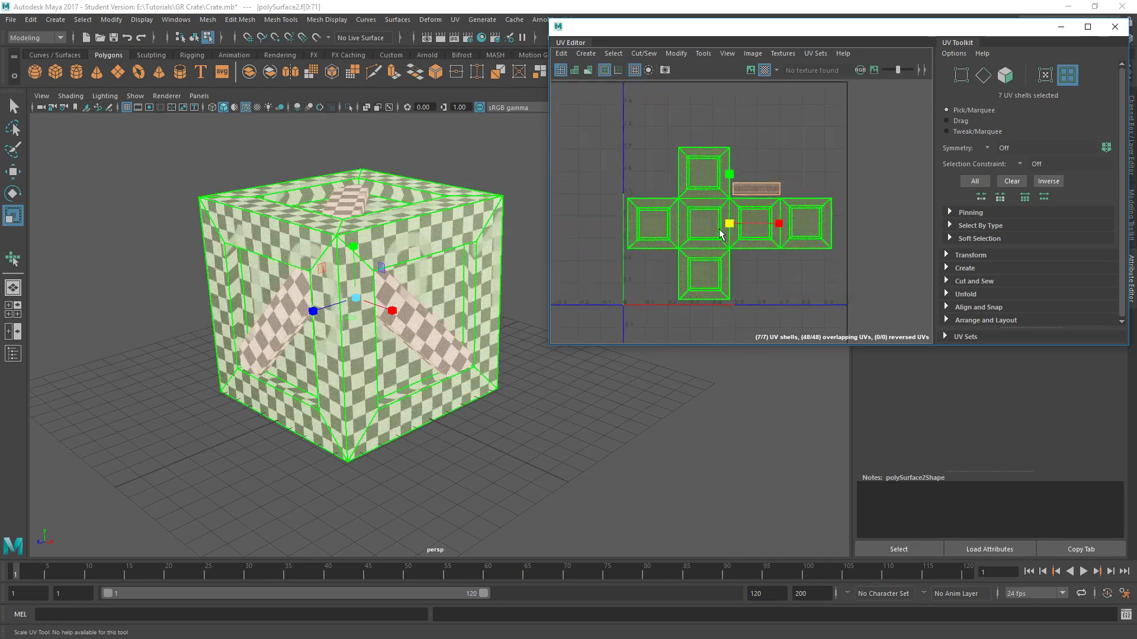
Recentre the shells in the 0 to 1 tile and enlarge them until the cross spans the tile's width
{"action": "key", "text": "w"}
{"action": "left_click_drag", "start_coordinate": [729, 224], "coordinate": [741, 203]}
{"action": "key", "text": "r"}
{"action": "key", "text": "w"}
{"action": "key", "text": "r"}
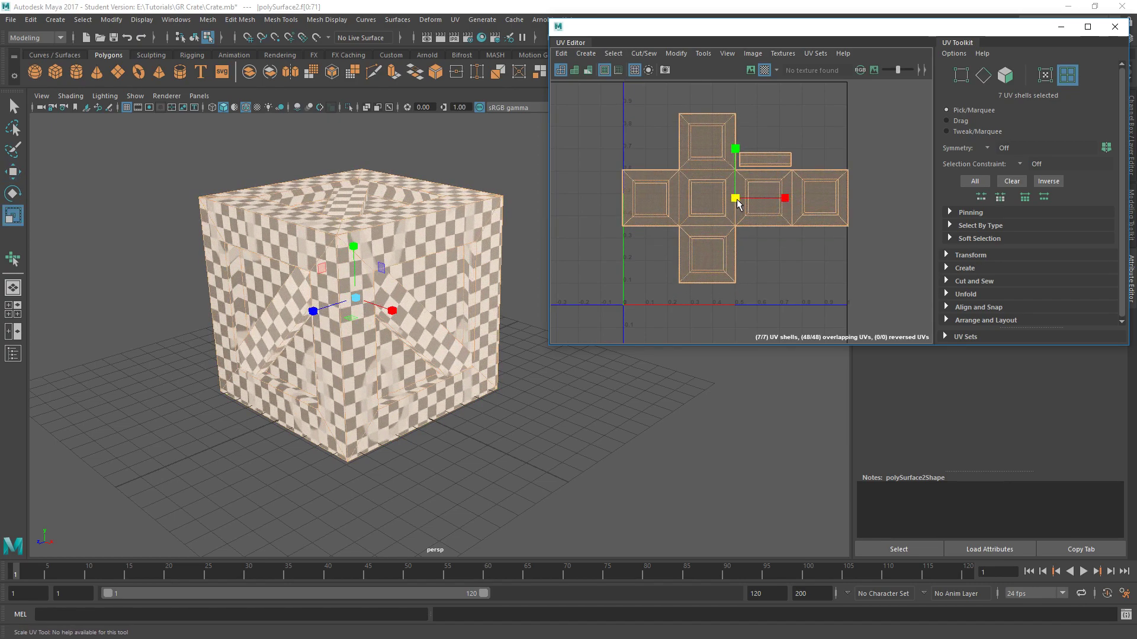
Fine-tune the uniform scale of all shells so the cross sits just inside the tile's side edges
{"action": "scroll", "coordinate": [682, 258], "scroll_direction": "down", "scroll_amount": 2}
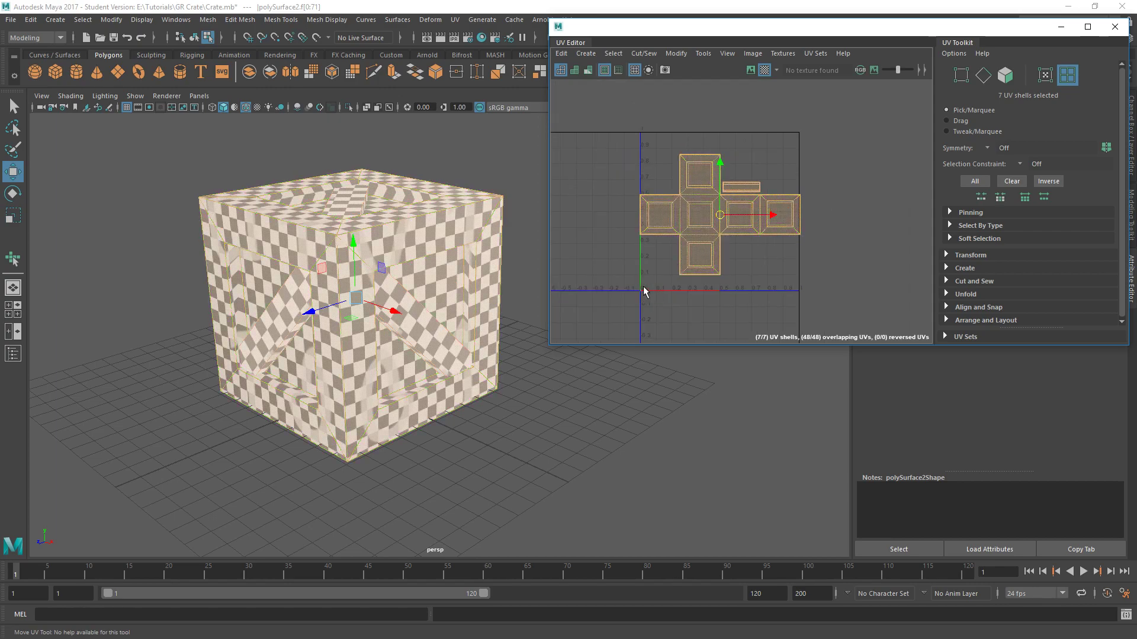
{"action": "key", "text": "r"}
{"action": "left_click_drag", "start_coordinate": [720, 214], "coordinate": [720, 218]}
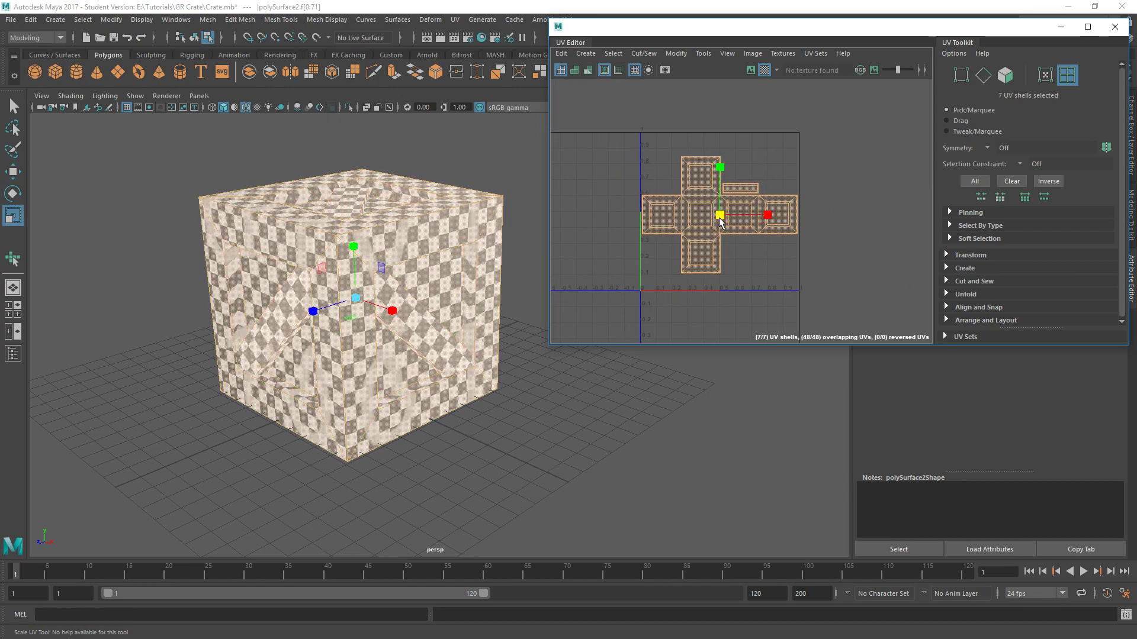
{"action": "key", "text": "w"}
{"action": "scroll", "coordinate": [722, 217], "scroll_direction": "up", "scroll_amount": 3}
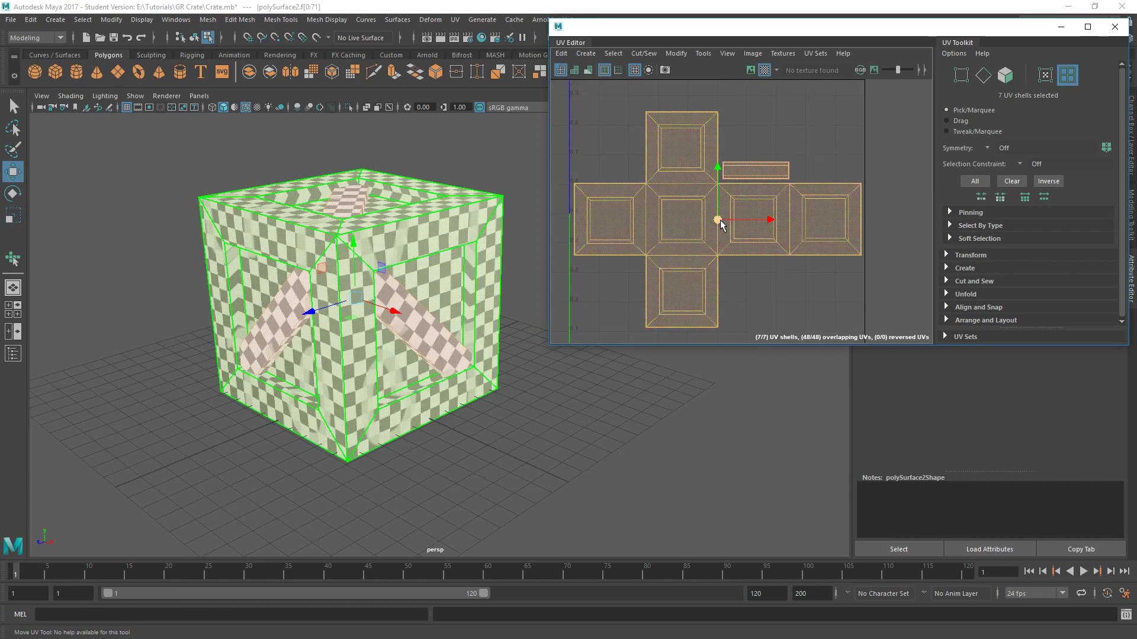
{"action": "key", "text": "r"}
{"action": "left_click_drag", "start_coordinate": [719, 219], "coordinate": [721, 224]}
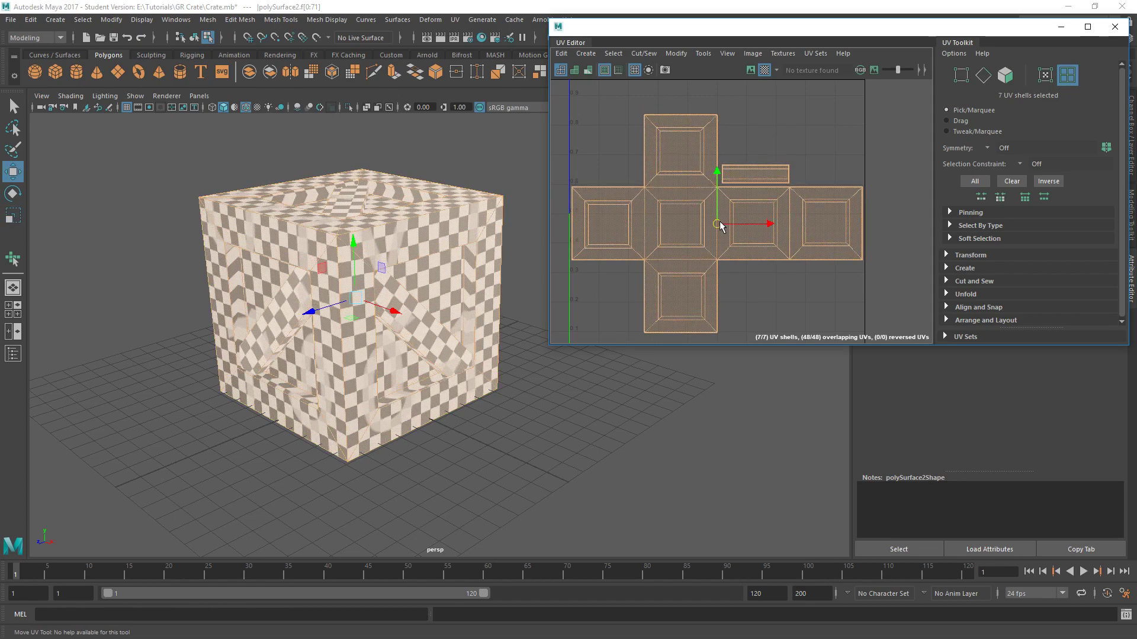
Move all the shells down to the tile's bottom edge and scale them slightly so the cross fills the tile's width
{"action": "middle_click_drag", "start_coordinate": [721, 224], "coordinate": [723, 159], "text": "alt"}
{"action": "left_click_drag", "start_coordinate": [719, 163], "coordinate": [720, 191]}
{"action": "key", "text": "r"}
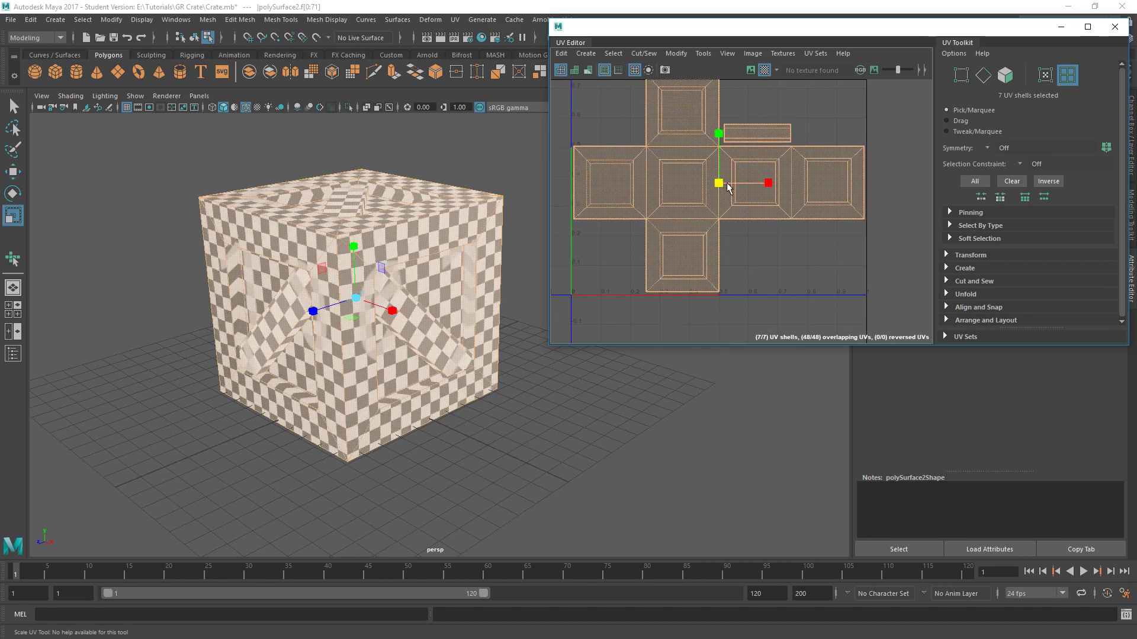
{"action": "left_click_drag", "start_coordinate": [720, 188], "coordinate": [722, 188]}
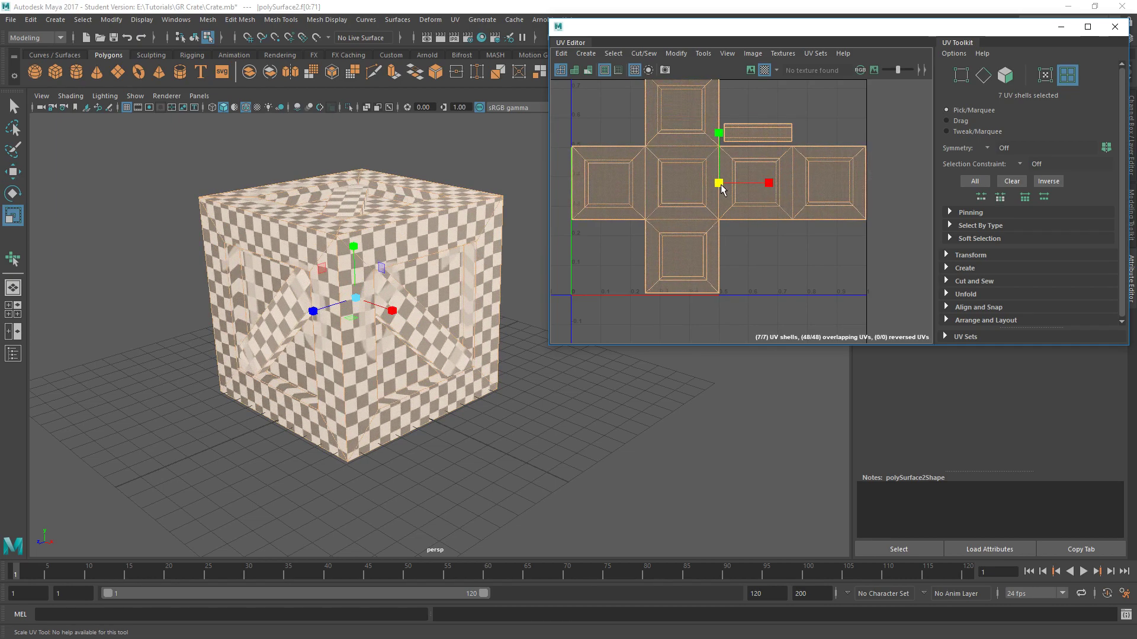
{"action": "key", "text": "w"}
{"action": "scroll", "coordinate": [702, 299], "scroll_direction": "up", "scroll_amount": 4}
{"action": "scroll", "coordinate": [747, 296], "scroll_direction": "down", "scroll_amount": 5}
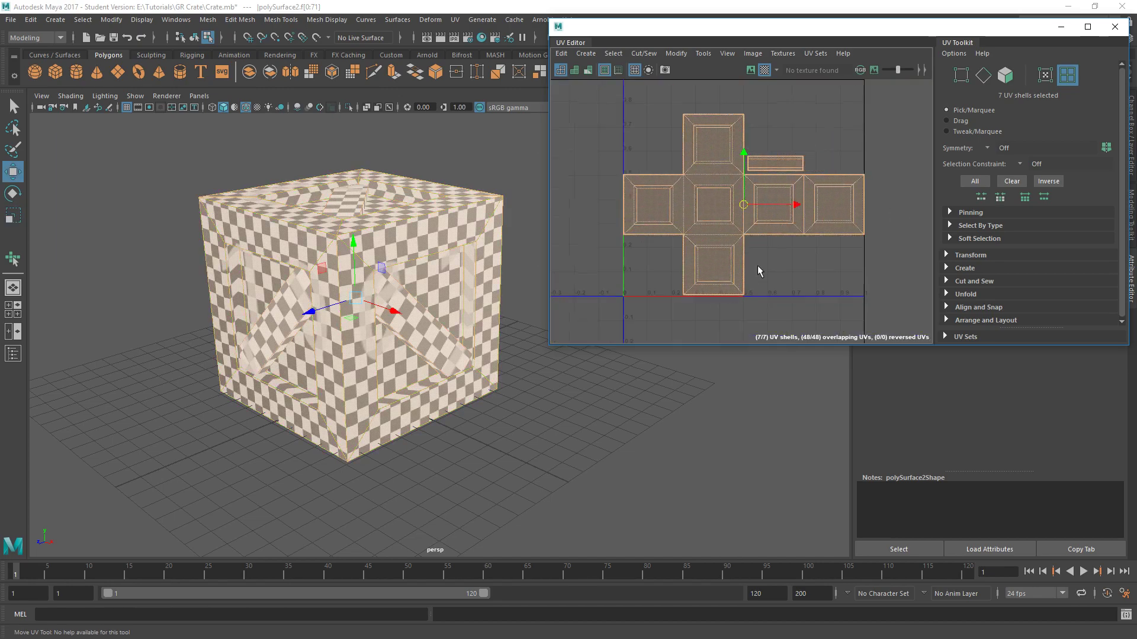
Deselect the shells and inspect the gap between the stacked strips and the cross up close
{"action": "left_click", "coordinate": [822, 118]}
{"action": "mouse_move", "coordinate": [797, 188]}
{"action": "middle_mouse_down", "text": "alt"}
{"action": "mouse_move", "coordinate": [828, 200]}
{"action": "mouse_move", "coordinate": [815, 197]}
{"action": "middle_mouse_up", "text": "alt"}
{"action": "scroll", "coordinate": [815, 214], "scroll_direction": "up", "scroll_amount": 5}
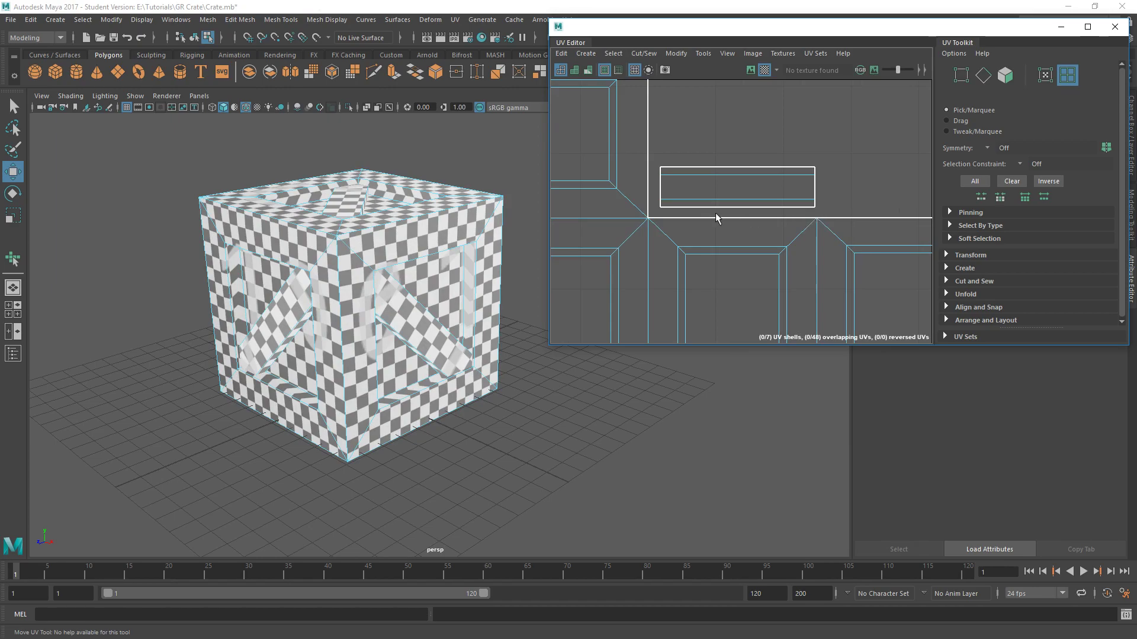
Examine the gaps between the cross and the tile border along its far side edge and bottom edge
{"action": "scroll", "coordinate": [743, 274], "scroll_direction": "up", "scroll_amount": 1}
{"action": "middle_click_drag", "start_coordinate": [742, 278], "coordinate": [582, 212], "text": "alt"}
{"action": "scroll", "coordinate": [593, 220], "scroll_direction": "down", "scroll_amount": 3}
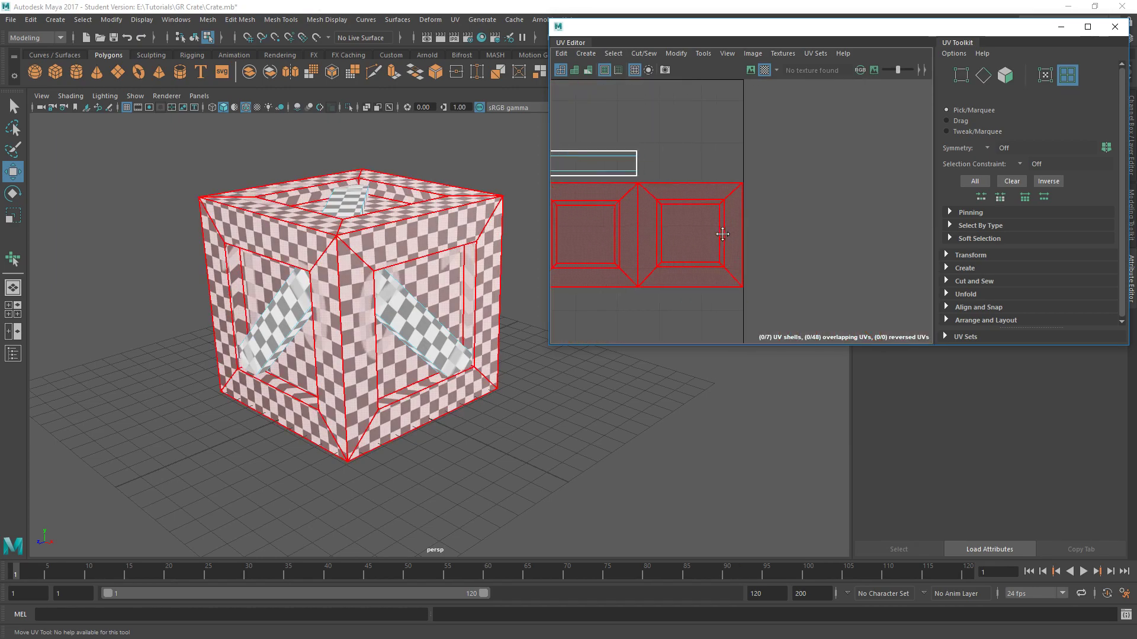
{"action": "scroll", "coordinate": [749, 224], "scroll_direction": "up", "scroll_amount": 6}
{"action": "middle_click_drag", "start_coordinate": [749, 225], "coordinate": [790, 266], "text": "alt"}
{"action": "middle_click_drag", "start_coordinate": [783, 135], "coordinate": [801, 218], "text": "alt"}
{"action": "scroll", "coordinate": [795, 210], "scroll_direction": "up", "scroll_amount": 5}
{"action": "middle_click_drag", "start_coordinate": [735, 153], "coordinate": [761, 187], "text": "alt"}
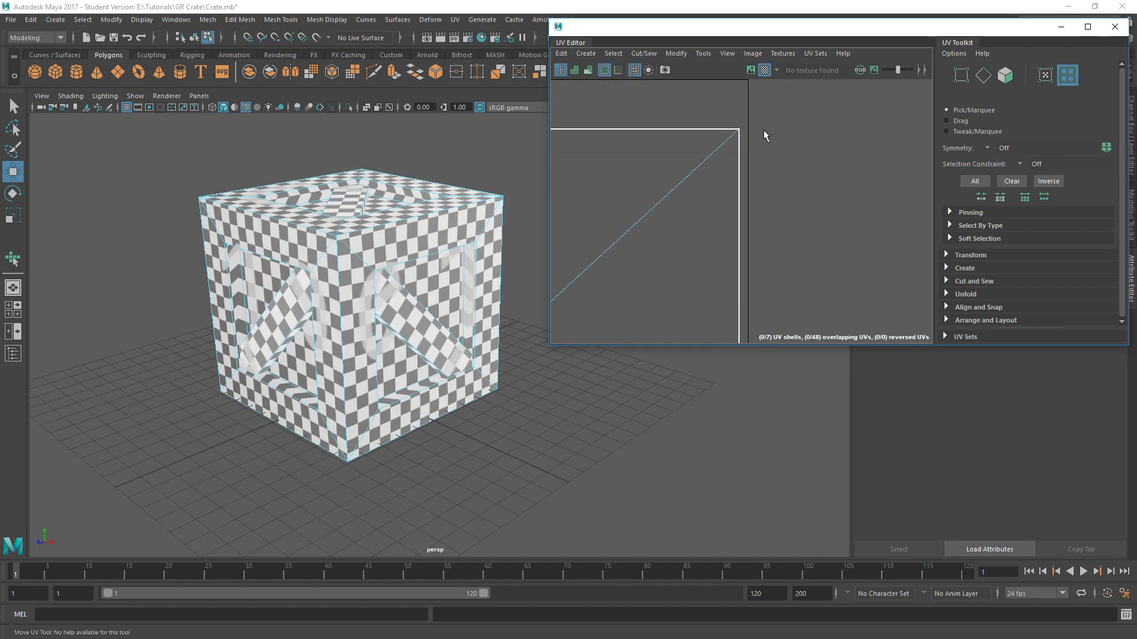
{"action": "middle_click_drag", "start_coordinate": [751, 264], "coordinate": [832, 114], "text": "alt"}
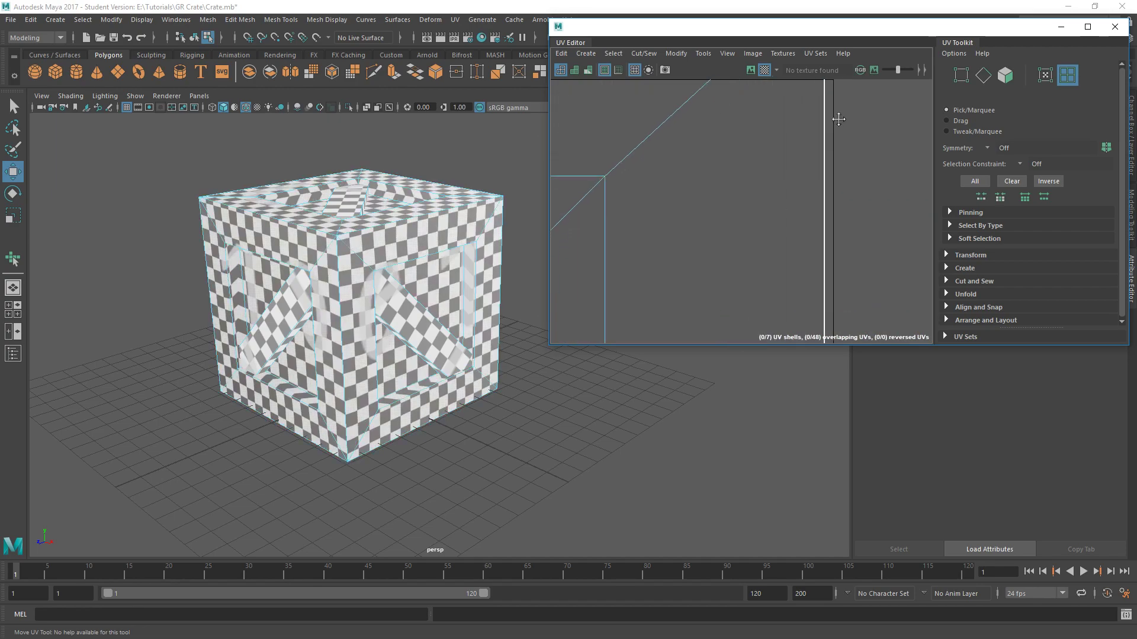
{"action": "scroll", "coordinate": [815, 147], "scroll_direction": "down", "scroll_amount": 6}
{"action": "middle_click_drag", "start_coordinate": [688, 246], "coordinate": [773, 159], "text": "alt"}
{"action": "middle_click_drag", "start_coordinate": [704, 214], "coordinate": [880, 113], "text": "alt"}
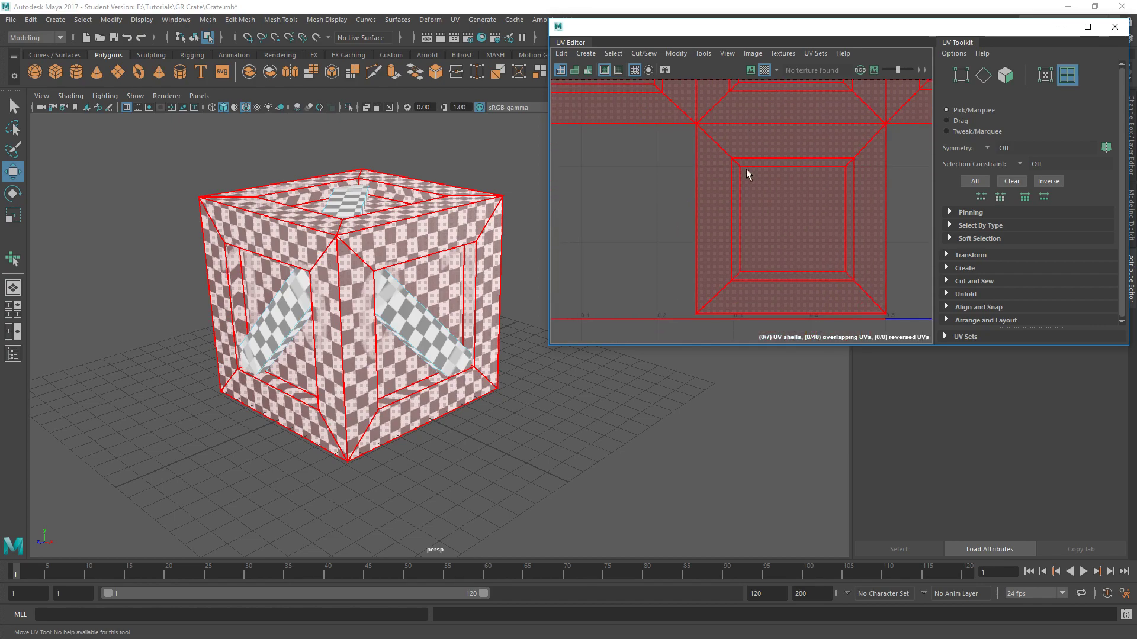
{"action": "scroll", "coordinate": [705, 204], "scroll_direction": "up", "scroll_amount": 4}
{"action": "middle_click_drag", "start_coordinate": [704, 204], "coordinate": [628, 195], "text": "alt"}
{"action": "middle_click_drag", "start_coordinate": [695, 183], "coordinate": [823, 210], "text": "alt"}
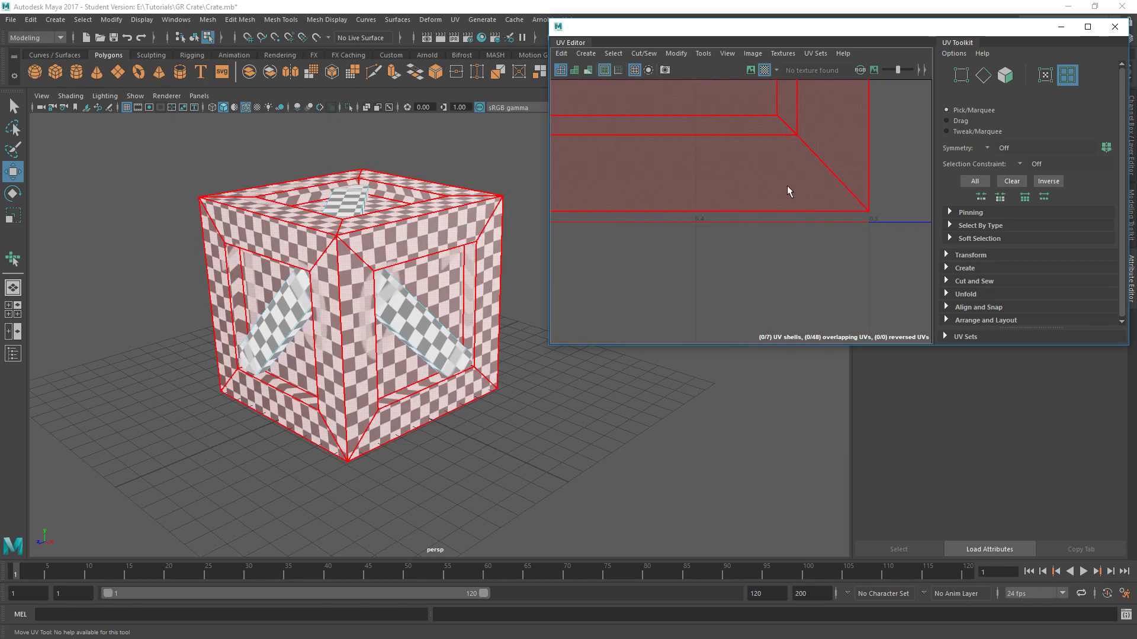
{"action": "middle_click_drag", "start_coordinate": [794, 134], "coordinate": [797, 245], "text": "alt"}
{"action": "scroll", "coordinate": [797, 244], "scroll_direction": "down", "scroll_amount": 2}
{"action": "scroll", "coordinate": [791, 224], "scroll_direction": "down", "scroll_amount": 6}
{"action": "middle_click_drag", "start_coordinate": [777, 192], "coordinate": [775, 200], "text": "alt"}
Check all shells' fit in the 0 to 1 tile, examining the cross's outer edges against the tile border up close
{"action": "left_click_drag", "start_coordinate": [729, 140], "coordinate": [821, 265]}
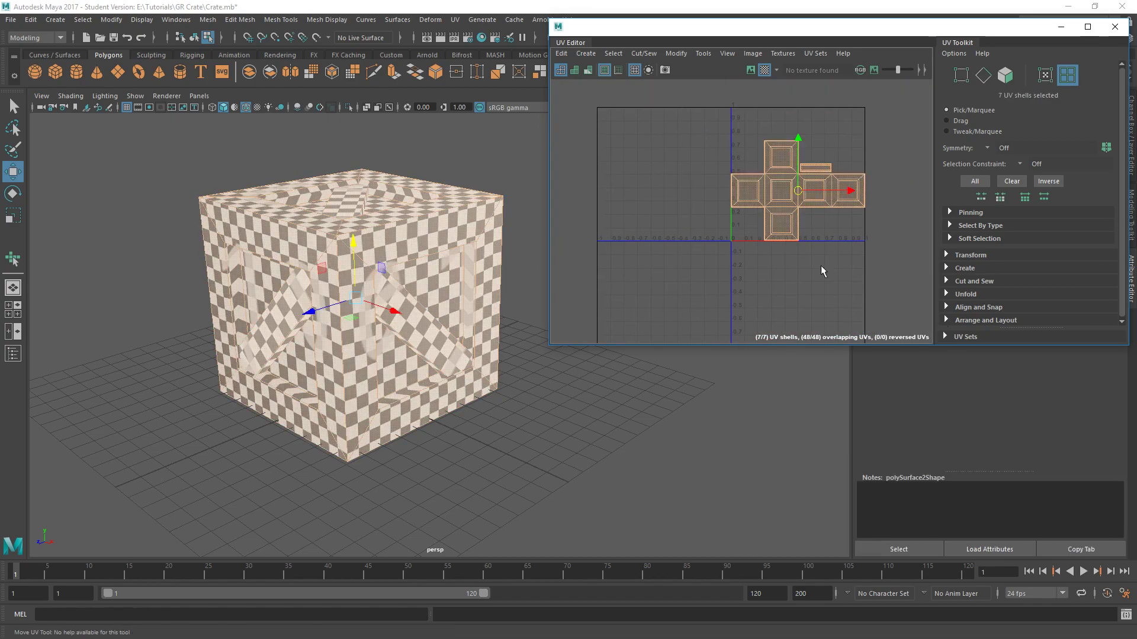
{"action": "scroll", "coordinate": [790, 240], "scroll_direction": "up", "scroll_amount": 10}
{"action": "scroll", "coordinate": [730, 201], "scroll_direction": "up", "scroll_amount": 3}
{"action": "middle_click_drag", "start_coordinate": [744, 178], "coordinate": [814, 228]}
{"action": "scroll", "coordinate": [815, 228], "scroll_direction": "down", "scroll_amount": 8}
{"action": "middle_click_drag", "start_coordinate": [626, 120], "coordinate": [761, 228], "text": "alt"}
{"action": "middle_click_drag", "start_coordinate": [720, 164], "coordinate": [764, 315], "text": "alt"}
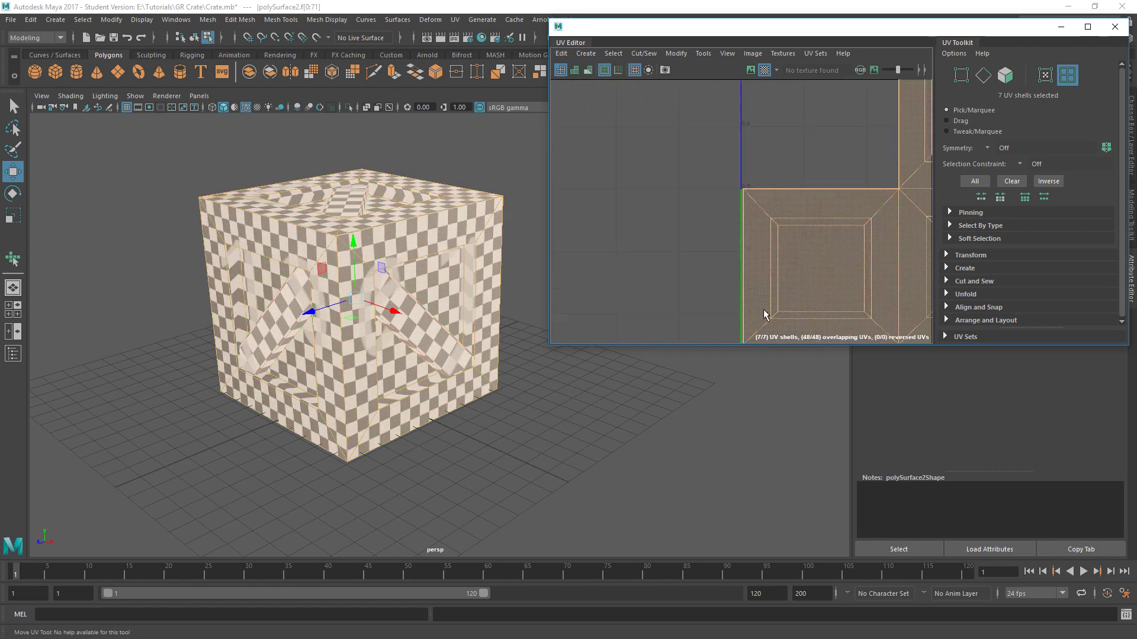
{"action": "scroll", "coordinate": [740, 246], "scroll_direction": "up", "scroll_amount": 6}
{"action": "middle_click_drag", "start_coordinate": [768, 191], "coordinate": [726, 278], "text": "alt"}
{"action": "scroll", "coordinate": [716, 240], "scroll_direction": "down", "scroll_amount": 8}
{"action": "mouse_move", "coordinate": [802, 215]}
{"action": "middle_mouse_down", "text": "alt"}
{"action": "mouse_move", "coordinate": [627, 193]}
{"action": "mouse_move", "coordinate": [788, 209]}
{"action": "middle_mouse_up", "text": "alt"}
{"action": "left_click", "coordinate": [784, 127]}
{"action": "scroll", "coordinate": [694, 204], "scroll_direction": "up", "scroll_amount": 6}
{"action": "middle_click_drag", "start_coordinate": [693, 205], "coordinate": [777, 185], "text": "alt"}
{"action": "scroll", "coordinate": [772, 192], "scroll_direction": "down", "scroll_amount": 6}
{"action": "middle_click_drag", "start_coordinate": [860, 183], "coordinate": [729, 194], "text": "alt"}
{"action": "scroll", "coordinate": [729, 194], "scroll_direction": "down", "scroll_amount": 6}
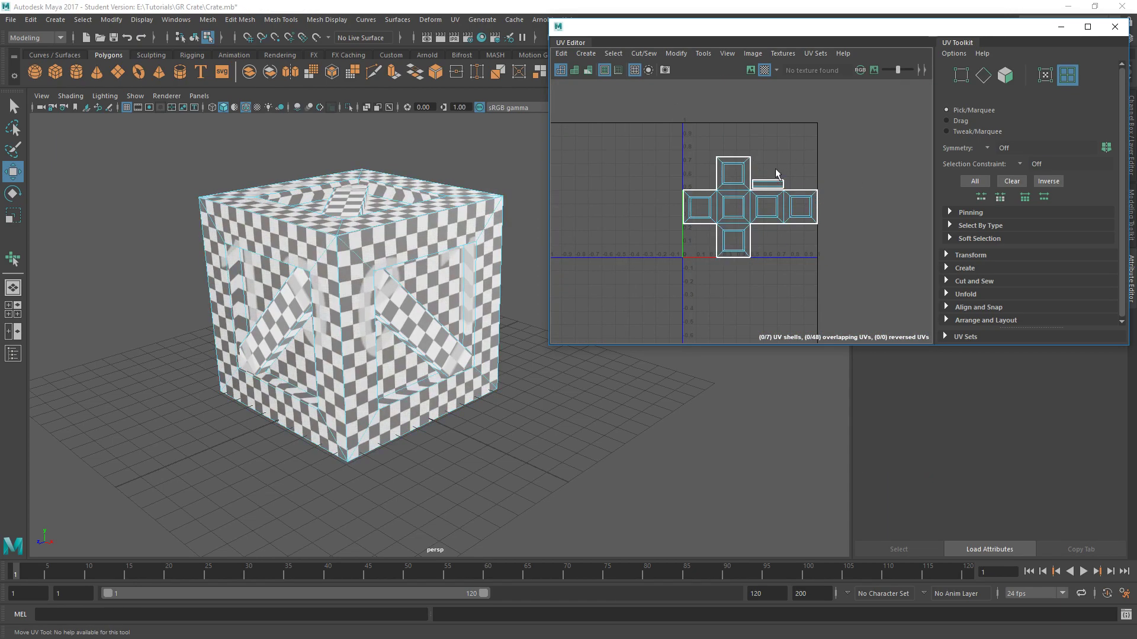
Select all seven shells, enlarge them uniformly and move them down and away from the 0 to 1 tile
{"action": "left_click_drag", "start_coordinate": [896, 315], "coordinate": [851, 255]}
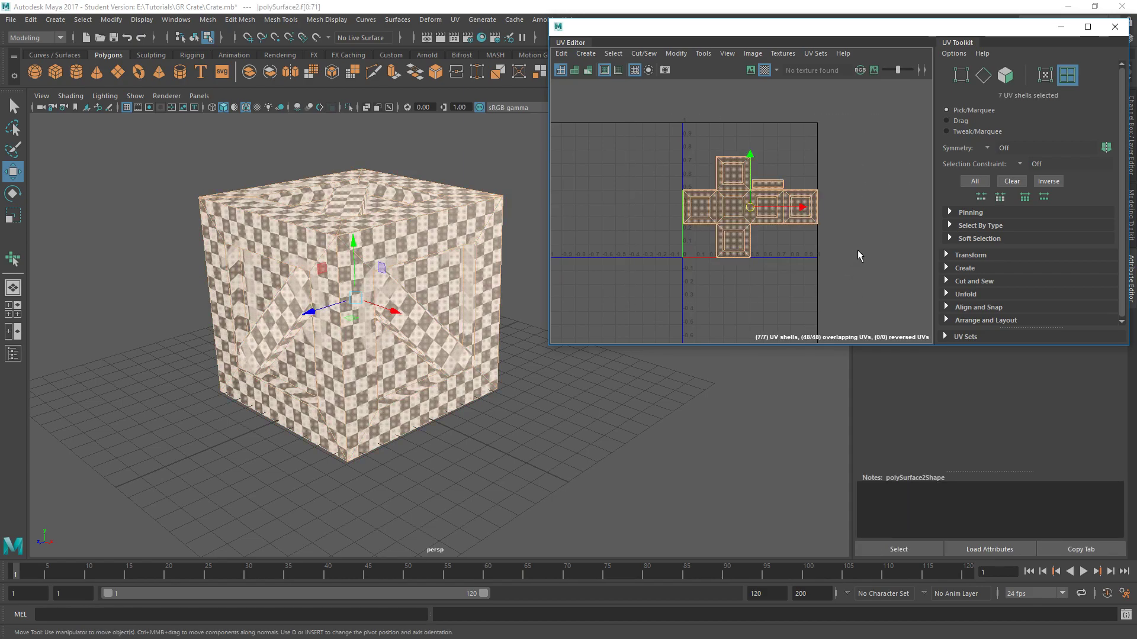
{"action": "key", "text": "r"}
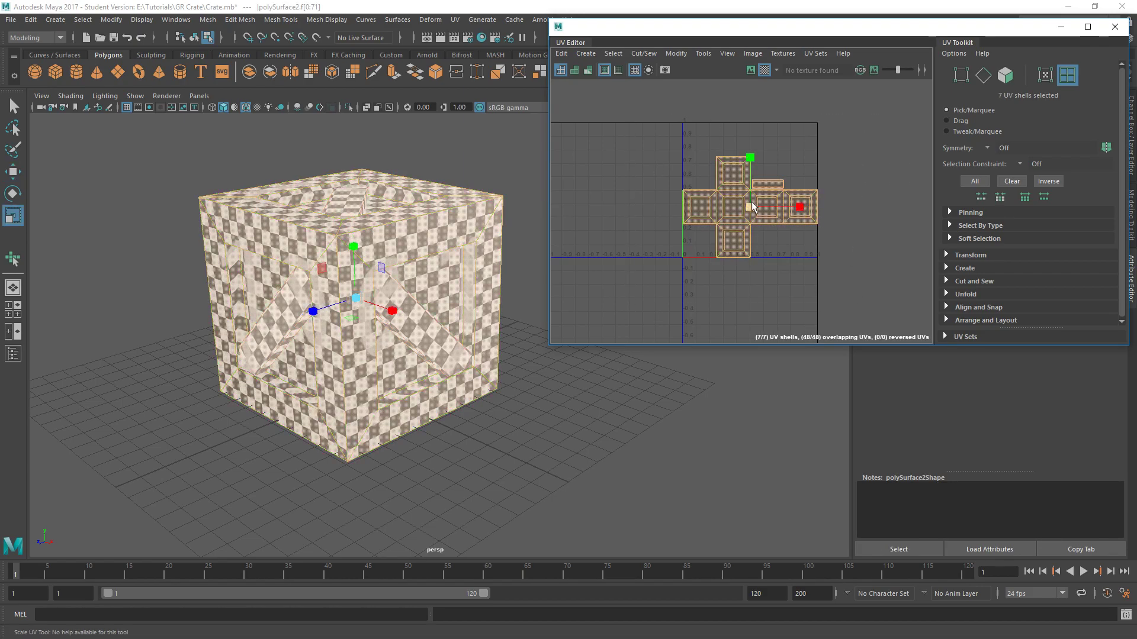
{"action": "left_click_drag", "start_coordinate": [750, 207], "coordinate": [801, 140]}
{"action": "key", "text": "w"}
{"action": "left_click_drag", "start_coordinate": [748, 207], "coordinate": [781, 284]}
{"action": "middle_click_drag", "start_coordinate": [775, 262], "coordinate": [748, 172], "text": "alt"}
{"action": "scroll", "coordinate": [749, 172], "scroll_direction": "down", "scroll_amount": 3}
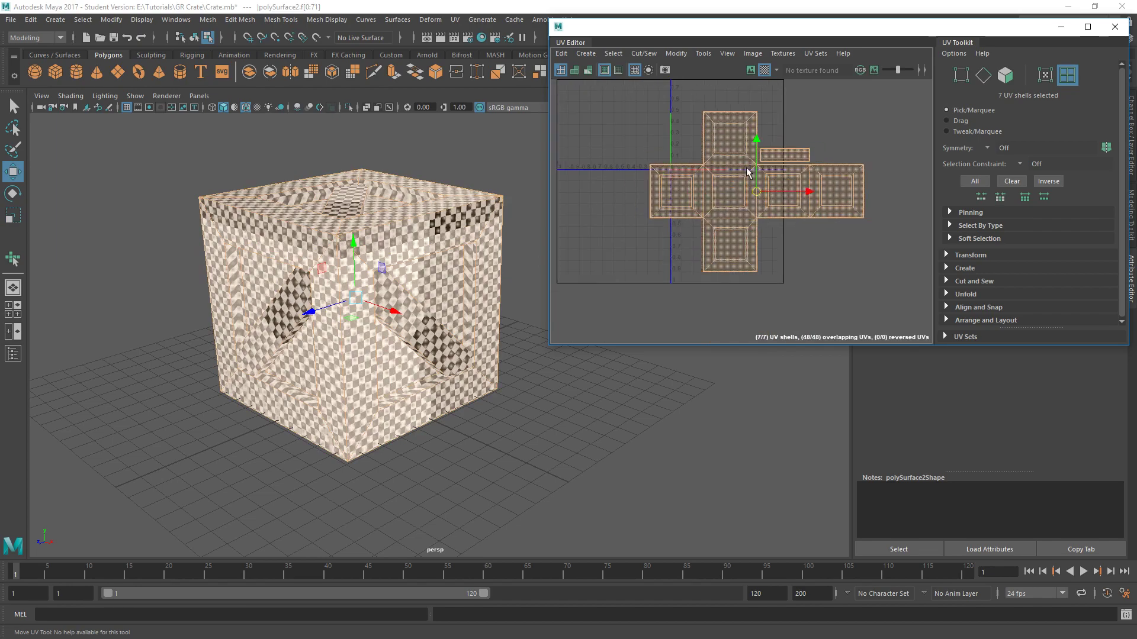
{"action": "left_click_drag", "start_coordinate": [754, 188], "coordinate": [815, 229]}
{"action": "left_click", "coordinate": [728, 145]}
{"action": "left_click_drag", "start_coordinate": [728, 144], "coordinate": [922, 330]}
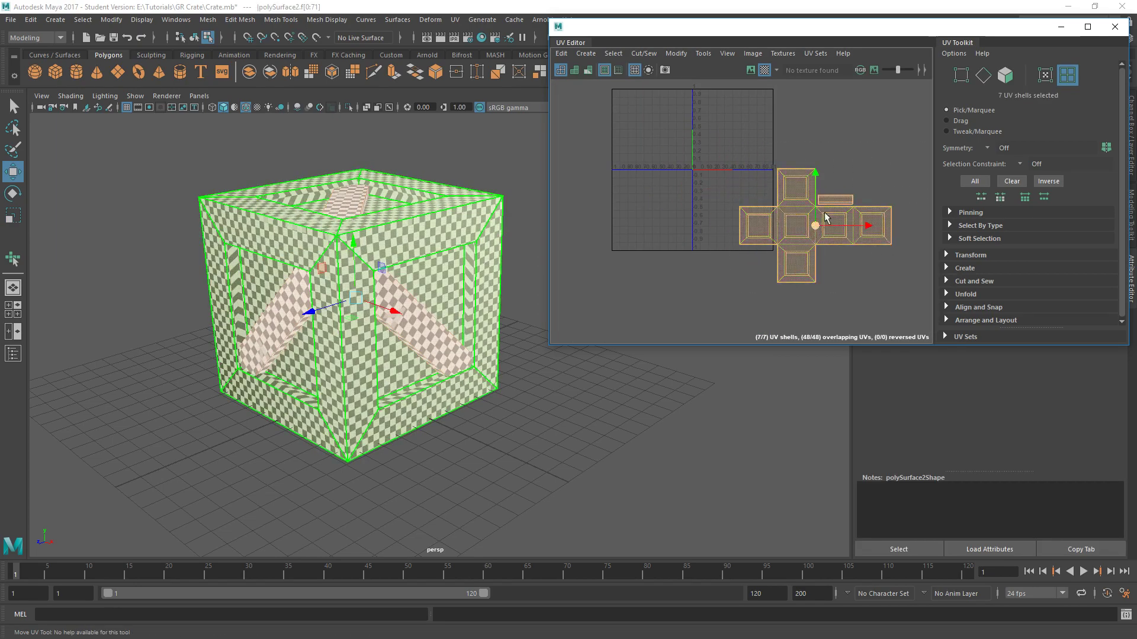
Examine the stacked brace strips in the UV layout and compare their checker size with the crate's faces on the model
{"action": "left_click", "coordinate": [877, 189]}
{"action": "left_click_drag", "start_coordinate": [830, 203], "coordinate": [832, 204]}
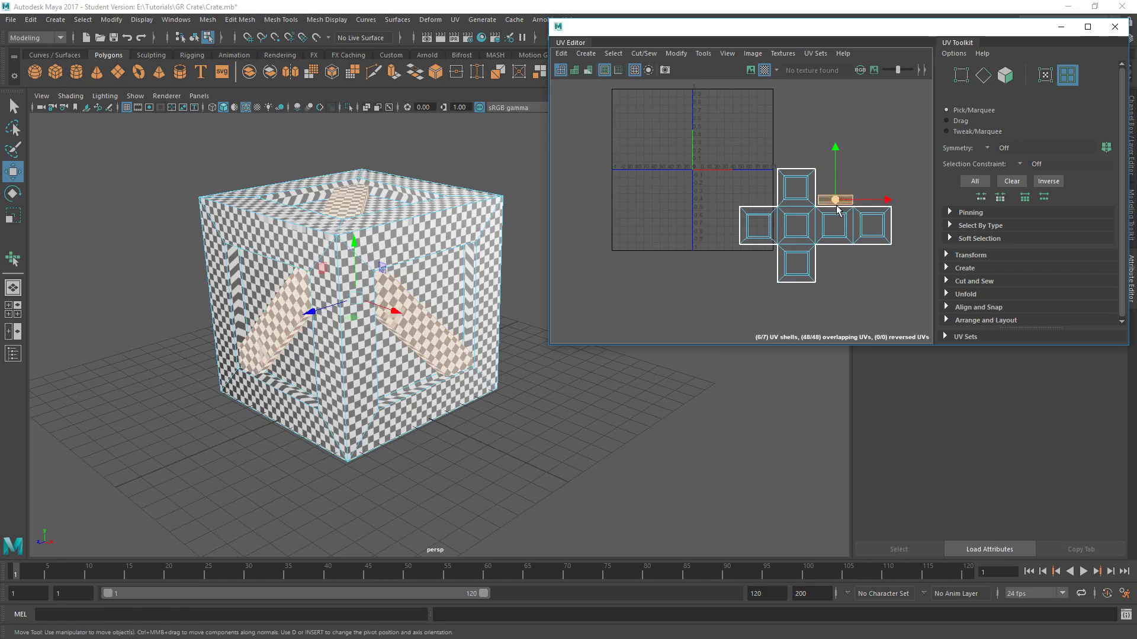
{"action": "key", "text": "f"}
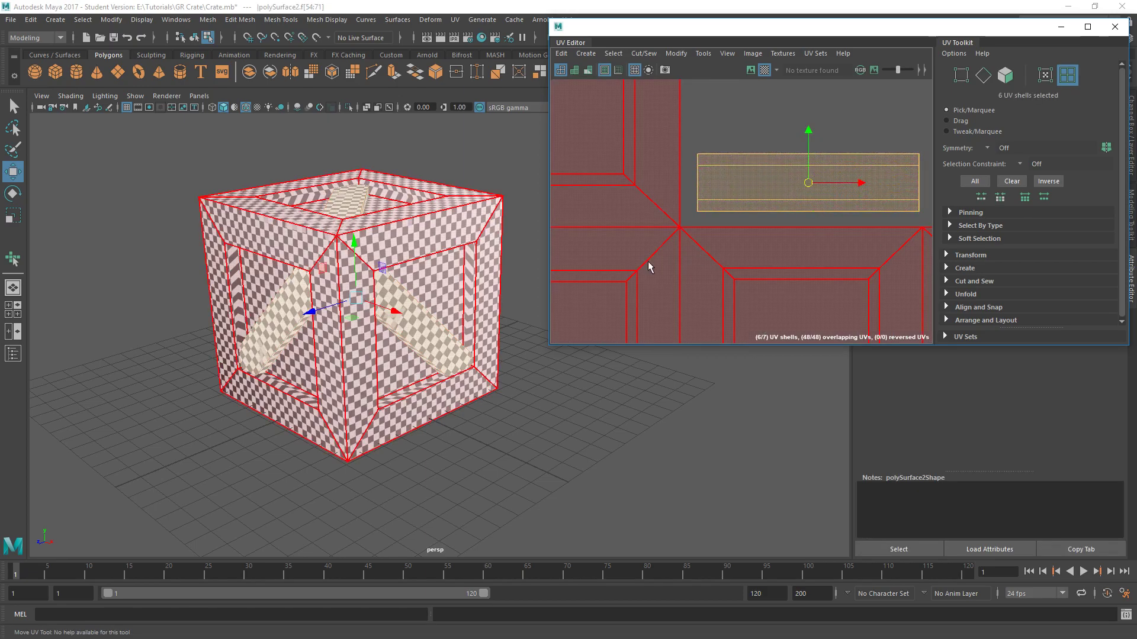
{"action": "left_click_drag", "start_coordinate": [374, 255], "coordinate": [287, 230], "text": "alt"}
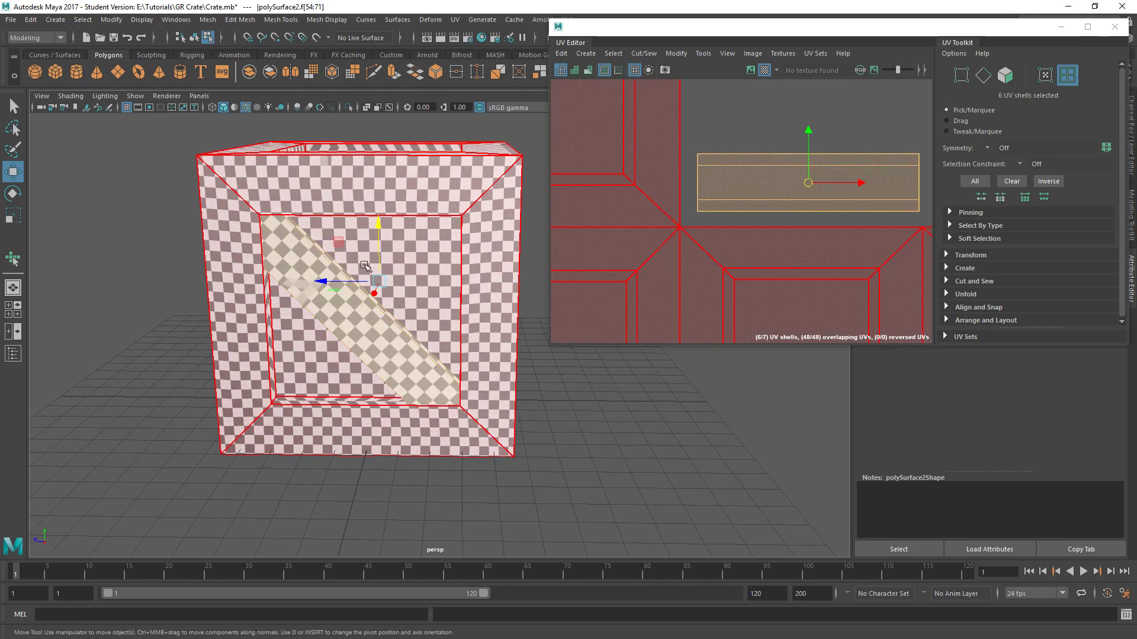
{"action": "left_click_drag", "start_coordinate": [366, 265], "coordinate": [377, 202], "text": "alt"}
{"action": "left_click", "coordinate": [761, 140]}
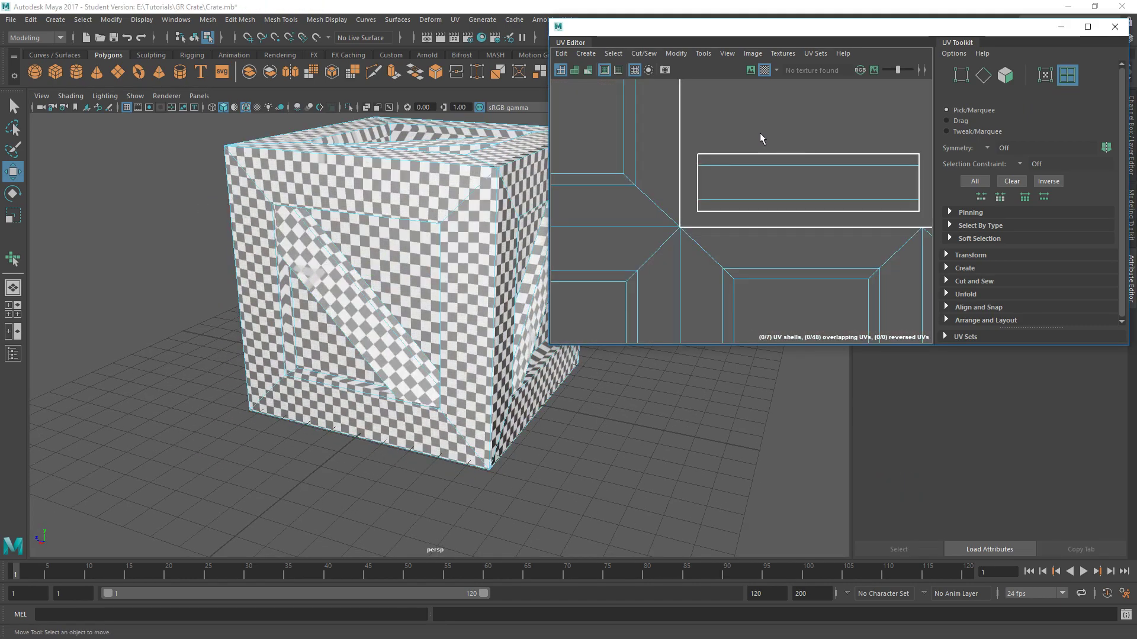
{"action": "scroll", "coordinate": [762, 141], "scroll_direction": "down", "scroll_amount": 6}
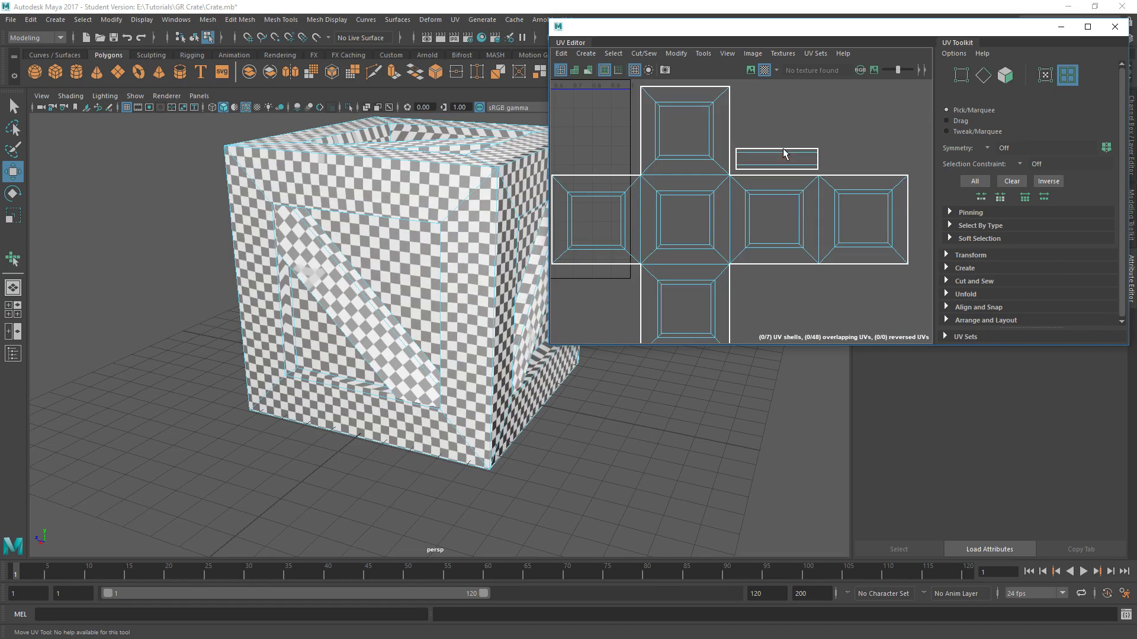
{"action": "left_click_drag", "start_coordinate": [267, 278], "coordinate": [320, 259], "text": "alt"}
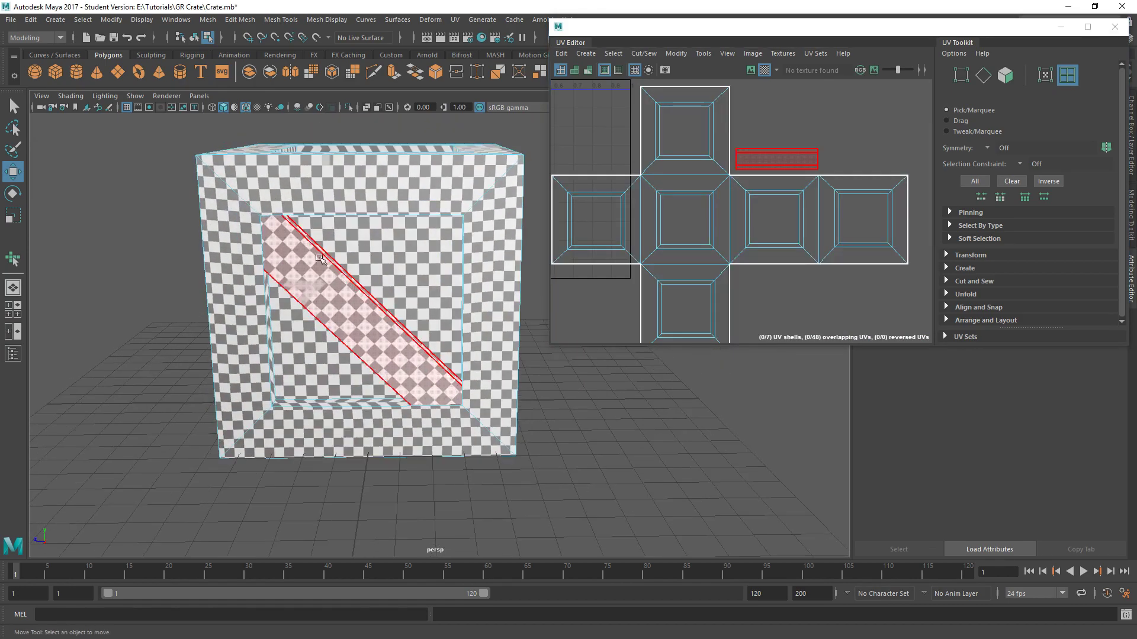
{"action": "left_click_drag", "start_coordinate": [386, 323], "coordinate": [441, 323], "text": "alt"}
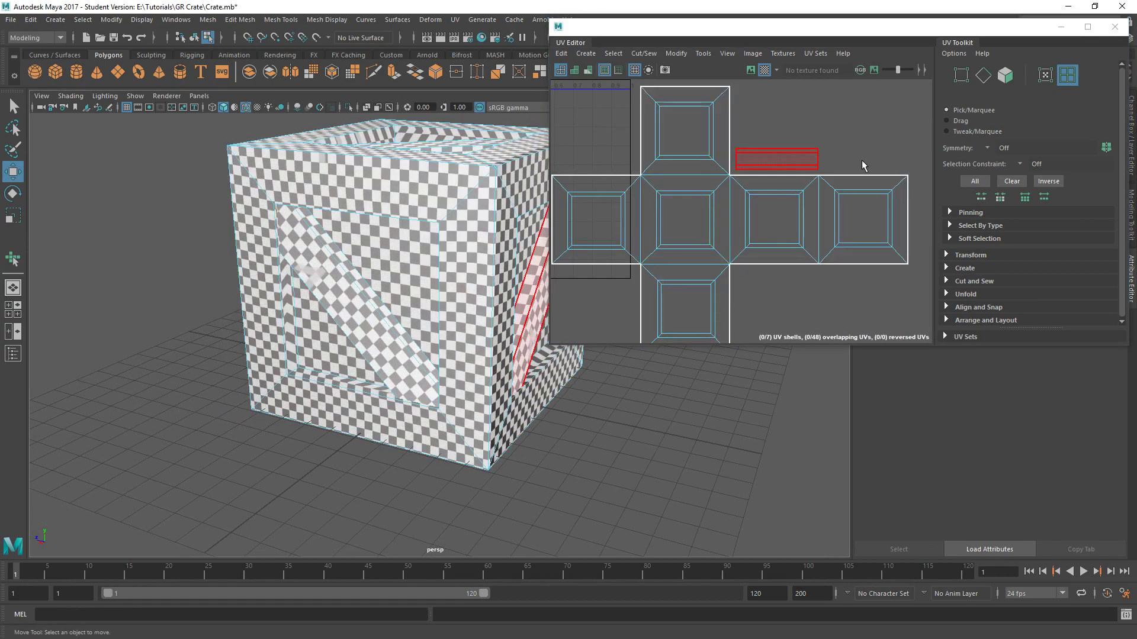
{"action": "scroll", "coordinate": [785, 156], "scroll_direction": "down", "scroll_amount": 3}
{"action": "middle_click_drag", "start_coordinate": [785, 161], "coordinate": [785, 168], "text": "alt"}
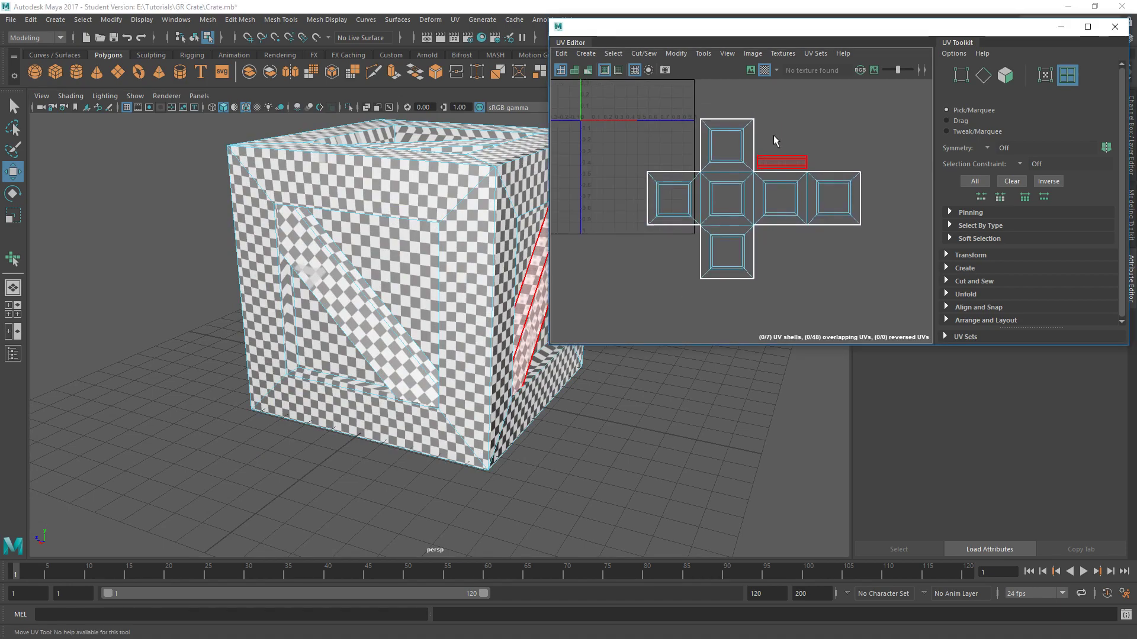
{"action": "scroll", "coordinate": [776, 143], "scroll_direction": "up", "scroll_amount": 2}
{"action": "scroll", "coordinate": [710, 127], "scroll_direction": "down", "scroll_amount": 3}
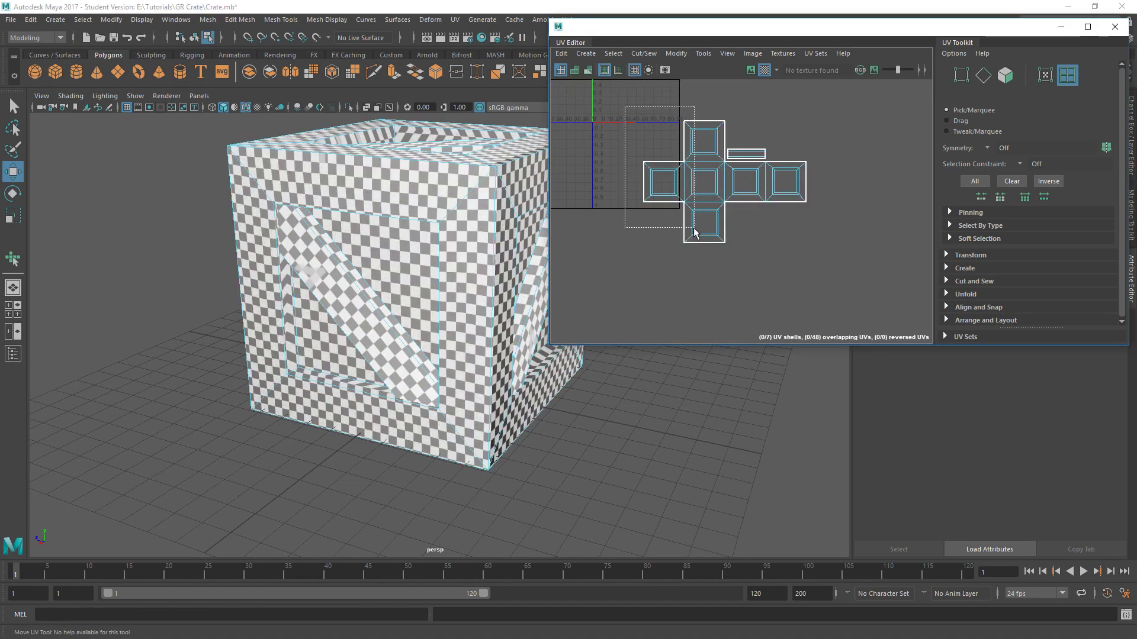
Try scaling down only the cross shell, and undo the scaling
{"action": "left_click_drag", "start_coordinate": [694, 232], "coordinate": [712, 232]}
{"action": "key", "text": "r"}
{"action": "left_click_drag", "start_coordinate": [724, 182], "coordinate": [691, 216]}
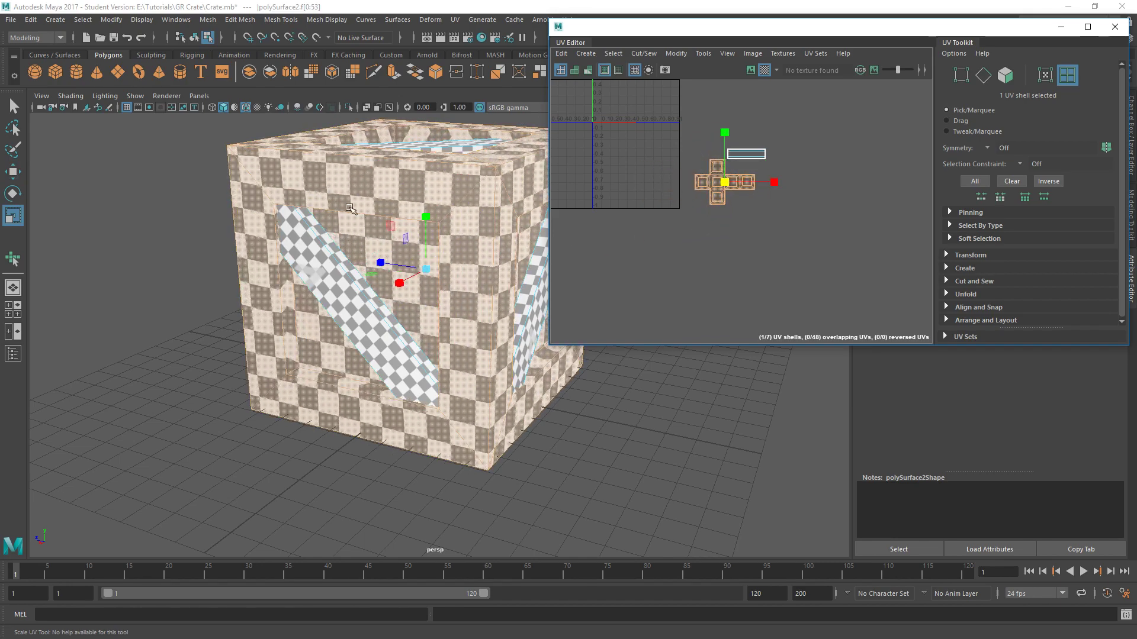
{"action": "key", "text": "ctrl+z"}
Select all seven shells, move them back into the 0 to 1 tile and scale them down uniformly to fit
{"action": "left_click", "coordinate": [884, 94]}
{"action": "left_click_drag", "start_coordinate": [885, 95], "coordinate": [551, 341]}
{"action": "middle_click_drag", "start_coordinate": [679, 207], "coordinate": [735, 280], "text": "alt"}
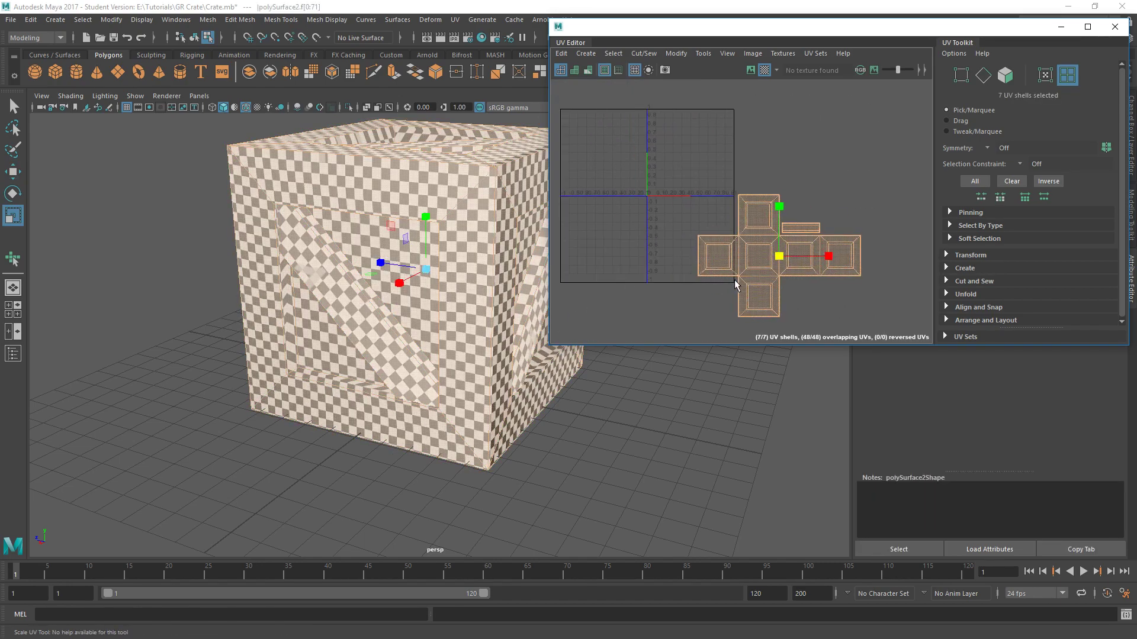
{"action": "key", "text": "w"}
{"action": "left_click_drag", "start_coordinate": [764, 262], "coordinate": [691, 191]}
{"action": "scroll", "coordinate": [695, 179], "scroll_direction": "up", "scroll_amount": 3}
{"action": "scroll", "coordinate": [701, 183], "scroll_direction": "down", "scroll_amount": 2}
{"action": "key", "text": "r"}
{"action": "scroll", "coordinate": [687, 168], "scroll_direction": "up", "scroll_amount": 3}
{"action": "left_click_drag", "start_coordinate": [689, 169], "coordinate": [694, 155]}
{"action": "key", "text": "r"}
{"action": "key", "text": "w"}
{"action": "key", "text": "r"}
{"action": "key", "text": "w"}
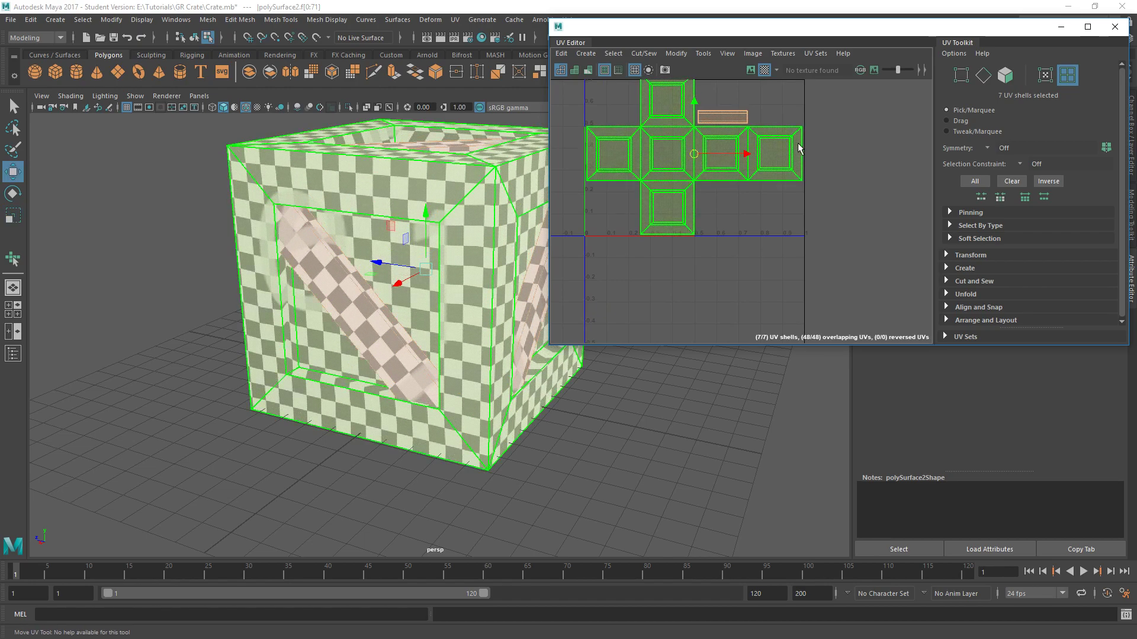
Enlarge all shells slightly until the cross spans almost the full width of the tile
{"action": "scroll", "coordinate": [740, 145], "scroll_direction": "up", "scroll_amount": 5}
{"action": "scroll", "coordinate": [788, 195], "scroll_direction": "down", "scroll_amount": 4}
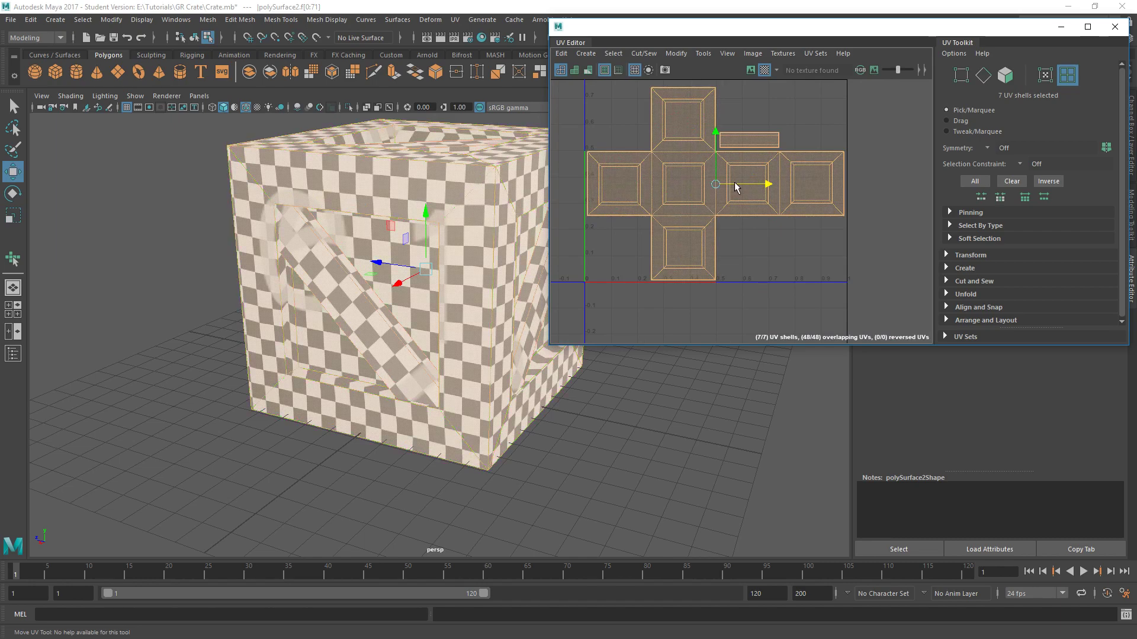
{"action": "key", "text": "r"}
{"action": "left_click_drag", "start_coordinate": [717, 186], "coordinate": [746, 184]}
{"action": "key", "text": "w"}
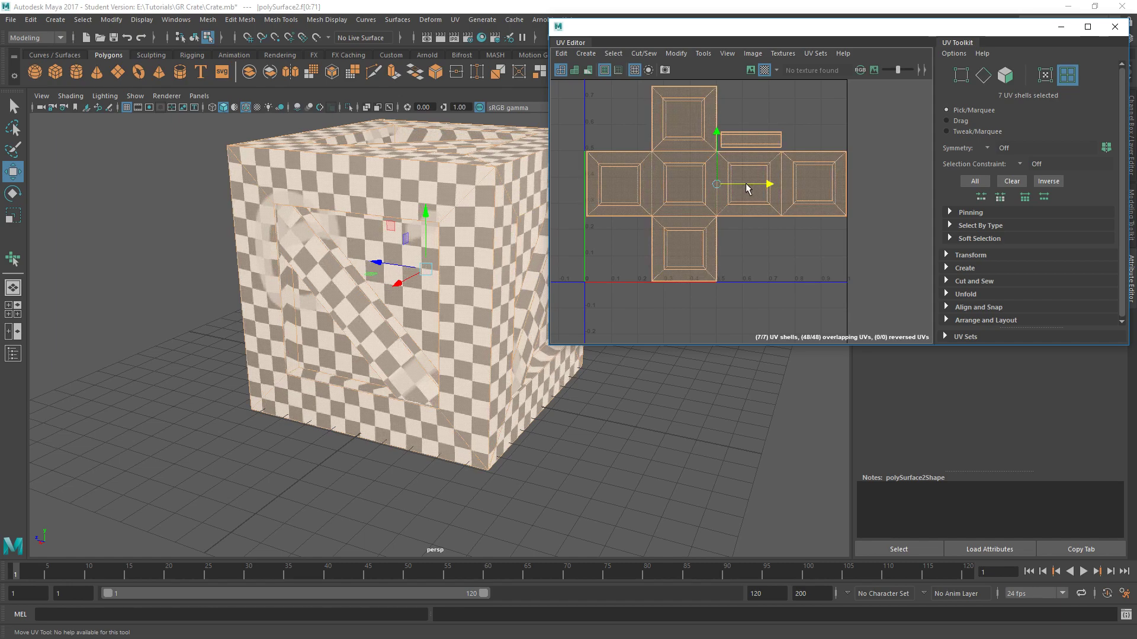
Examine the cross's side and bottom edges for the remaining padding to the tile border
{"action": "middle_click_drag", "start_coordinate": [851, 188], "coordinate": [781, 194], "text": "alt"}
{"action": "scroll", "coordinate": [781, 193], "scroll_direction": "up", "scroll_amount": 3}
{"action": "scroll", "coordinate": [781, 193], "scroll_direction": "down", "scroll_amount": 3}
{"action": "middle_click_drag", "start_coordinate": [655, 250], "coordinate": [748, 196], "text": "alt"}
{"action": "scroll", "coordinate": [698, 254], "scroll_direction": "up", "scroll_amount": 8}
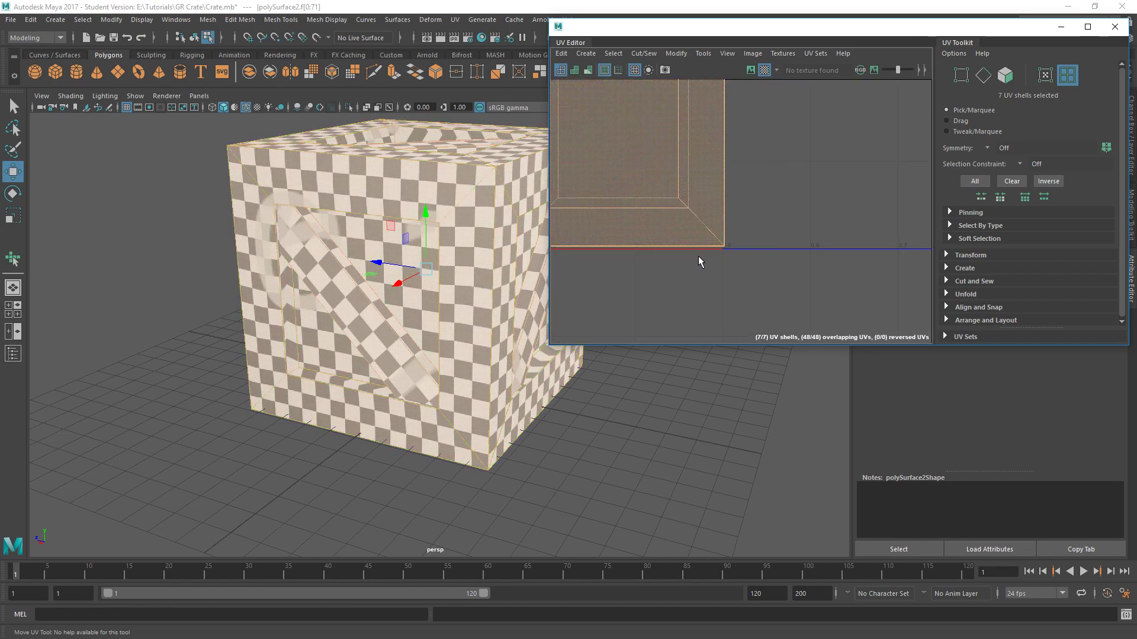
{"action": "scroll", "coordinate": [689, 224], "scroll_direction": "down", "scroll_amount": 7}
{"action": "middle_click_drag", "start_coordinate": [606, 124], "coordinate": [679, 200], "text": "alt"}
{"action": "scroll", "coordinate": [687, 216], "scroll_direction": "up", "scroll_amount": 4}
{"action": "scroll", "coordinate": [647, 221], "scroll_direction": "down", "scroll_amount": 4}
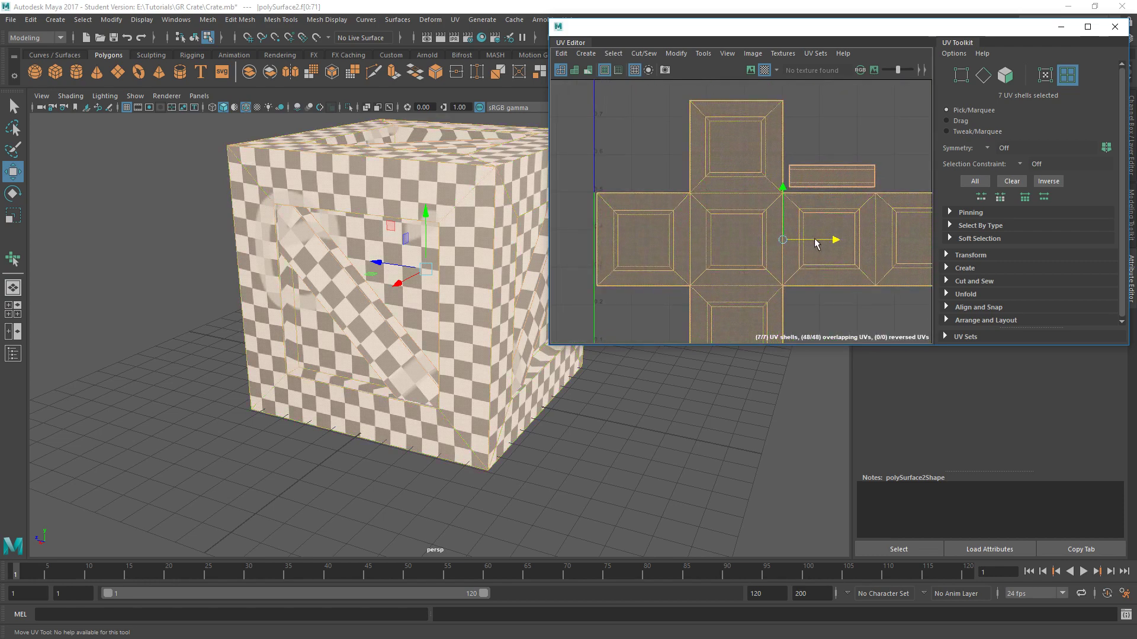
{"action": "scroll", "coordinate": [770, 237], "scroll_direction": "down", "scroll_amount": 3}
{"action": "scroll", "coordinate": [746, 199], "scroll_direction": "up", "scroll_amount": 2}
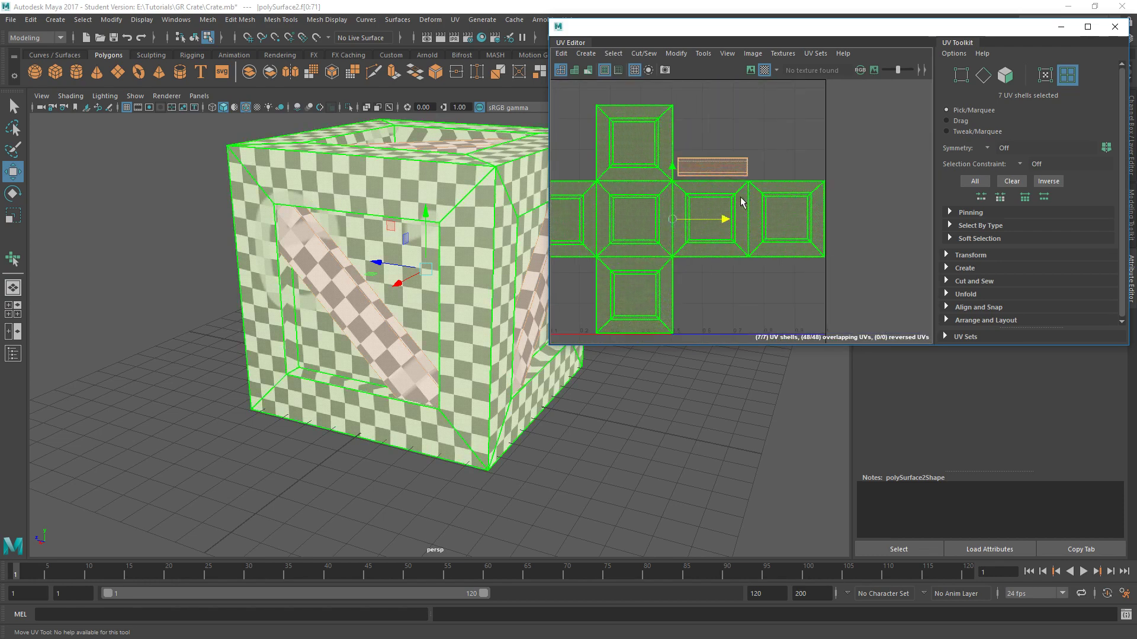
{"action": "scroll", "coordinate": [706, 223], "scroll_direction": "down", "scroll_amount": 2}
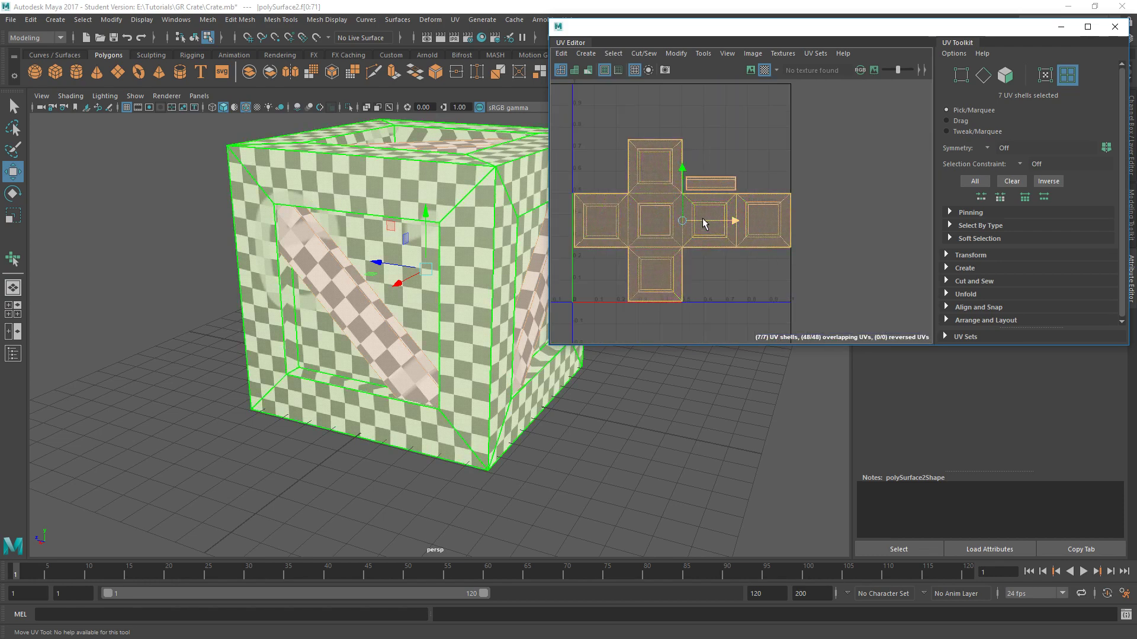
{"action": "left_click", "coordinate": [769, 164]}
{"action": "left_click_drag", "start_coordinate": [562, 117], "coordinate": [863, 325]}
{"action": "middle_click_drag", "start_coordinate": [670, 222], "coordinate": [703, 196], "text": "alt"}
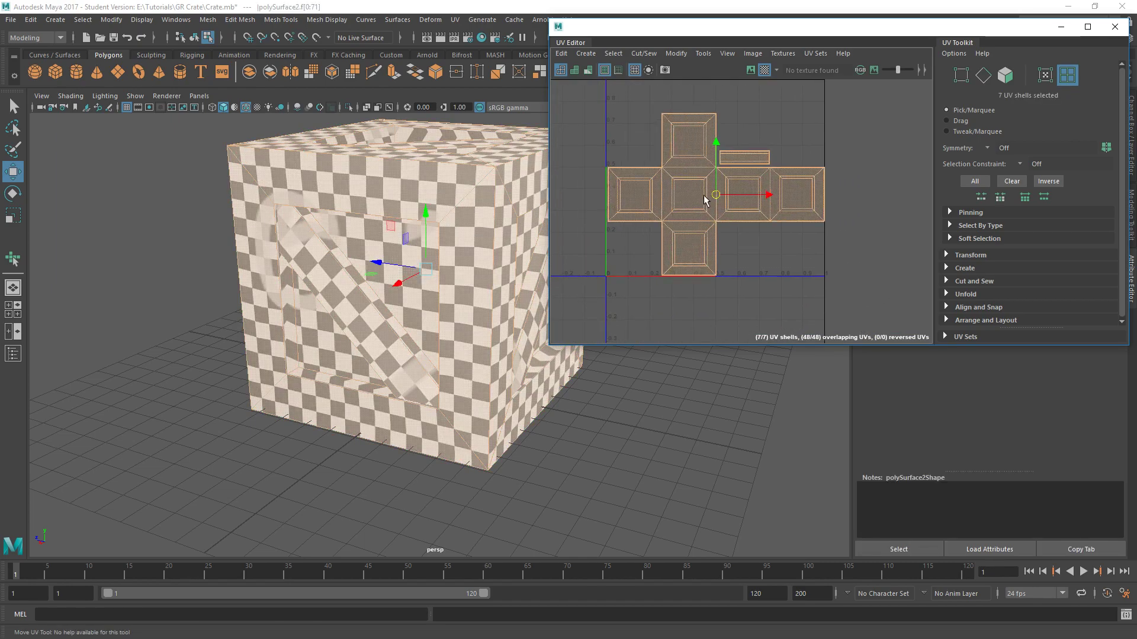
{"action": "scroll", "coordinate": [703, 199], "scroll_direction": "down", "scroll_amount": 2}
{"action": "left_click", "coordinate": [805, 151]}
Move all seven shells outside the 0 to 1 tile and pack them back into it with the Layout command
{"action": "left_click_drag", "start_coordinate": [605, 106], "coordinate": [841, 278]}
{"action": "middle_click_drag", "start_coordinate": [769, 233], "coordinate": [752, 233], "text": "alt"}
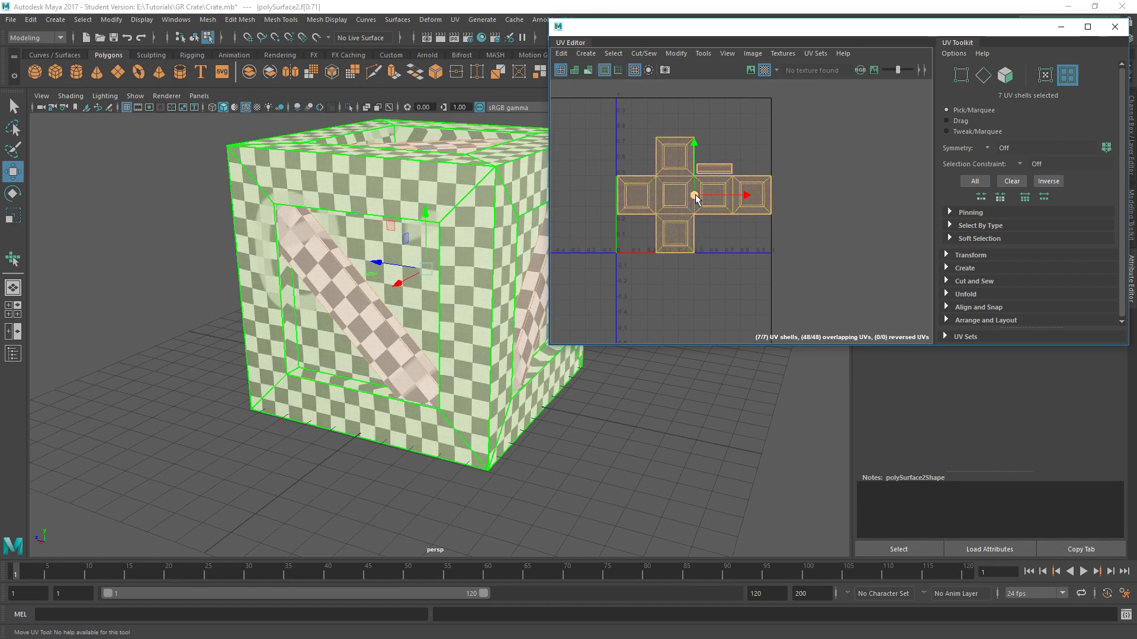
{"action": "scroll", "coordinate": [672, 169], "scroll_direction": "down", "scroll_amount": 3}
{"action": "left_click_drag", "start_coordinate": [680, 180], "coordinate": [893, 236]}
{"action": "mouse_move", "coordinate": [763, 193]}
{"action": "middle_mouse_down", "text": "alt"}
{"action": "mouse_move", "coordinate": [716, 197]}
{"action": "mouse_move", "coordinate": [755, 202]}
{"action": "middle_mouse_up", "text": "alt"}
{"action": "left_click_drag", "start_coordinate": [866, 228], "coordinate": [756, 248]}
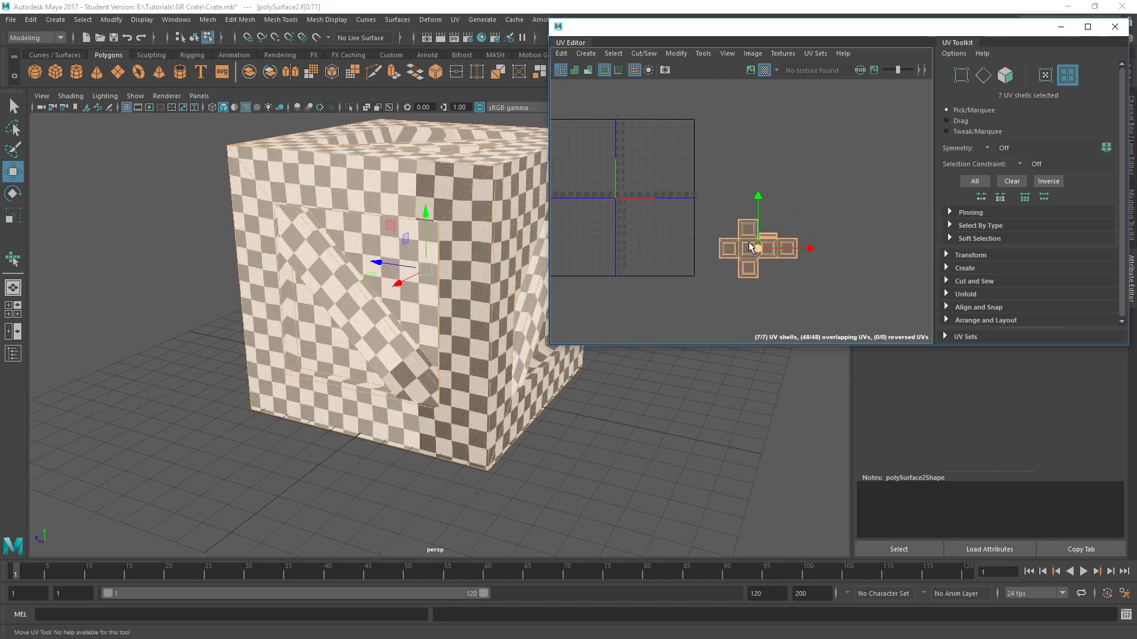
{"action": "left_click", "coordinate": [675, 53]}
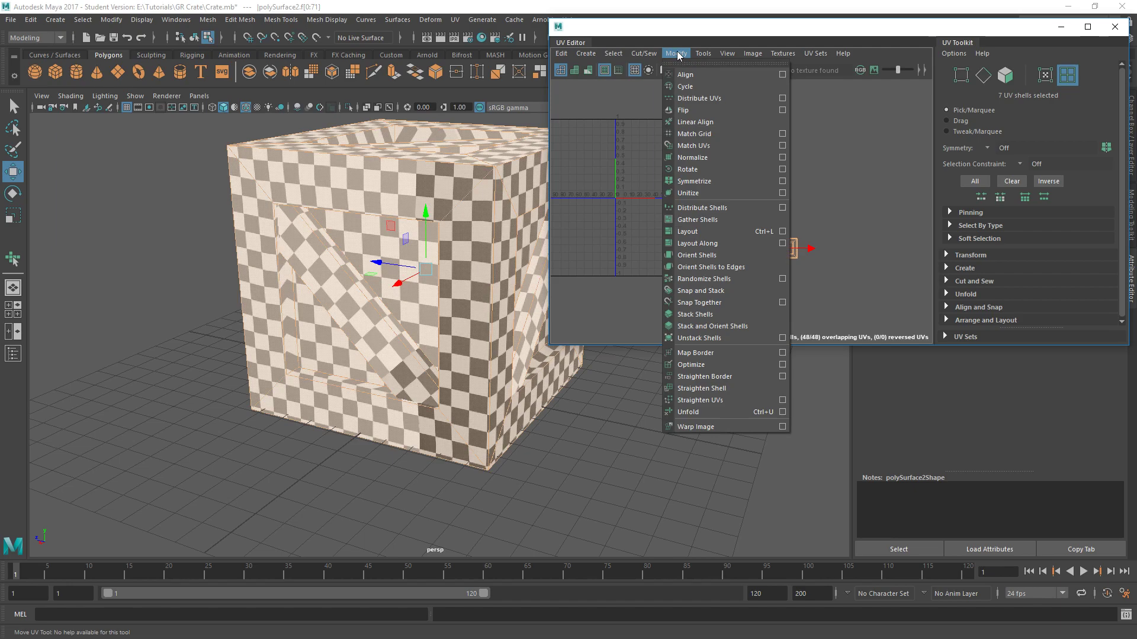
{"action": "left_click", "coordinate": [697, 224]}
{"action": "scroll", "coordinate": [698, 241], "scroll_direction": "up", "scroll_amount": 5}
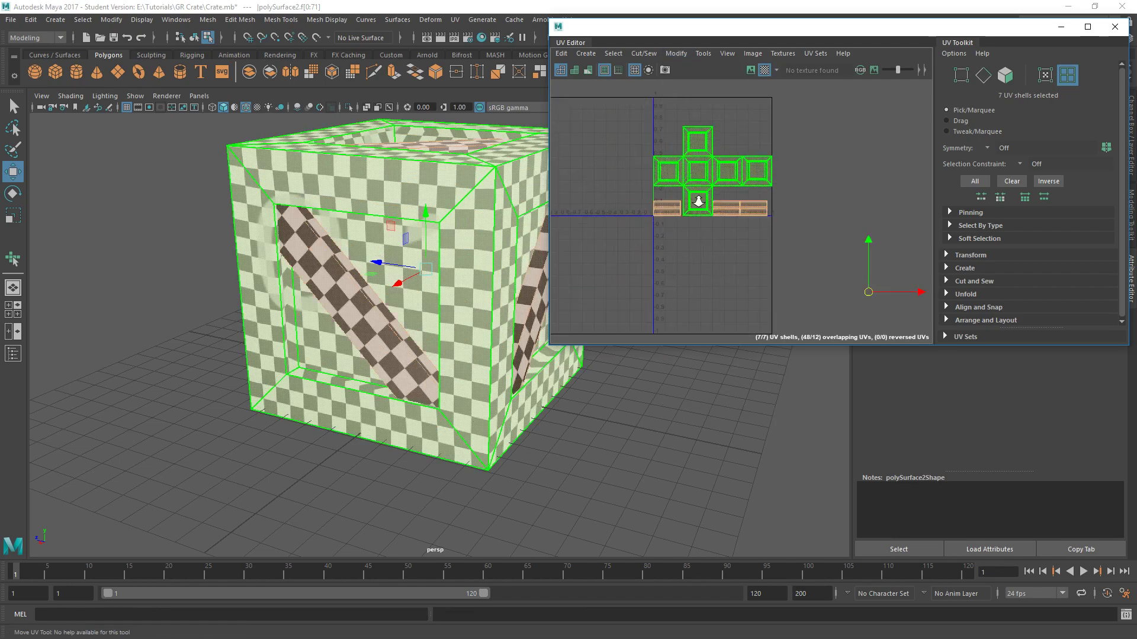
Examine the gaps between the packed cross and brace strips and their distance to the tile border
{"action": "middle_click_drag", "start_coordinate": [786, 220], "coordinate": [733, 220], "text": "alt"}
{"action": "scroll", "coordinate": [684, 208], "scroll_direction": "up", "scroll_amount": 4}
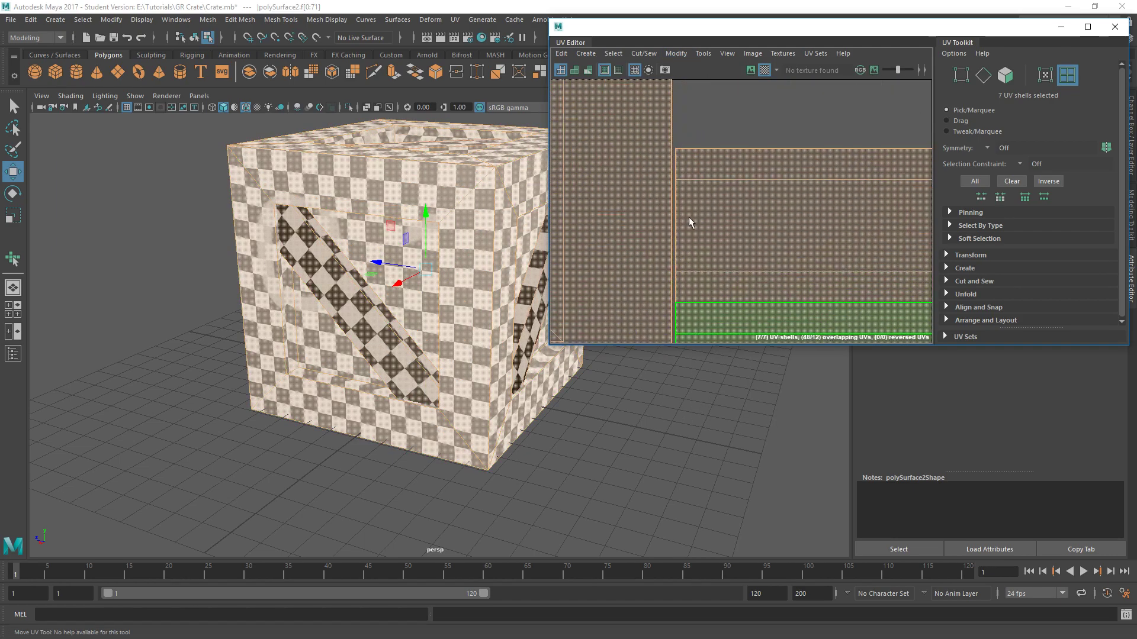
{"action": "scroll", "coordinate": [688, 216], "scroll_direction": "down", "scroll_amount": 1}
{"action": "middle_click_drag", "start_coordinate": [835, 251], "coordinate": [541, 195], "text": "alt"}
{"action": "middle_click_drag", "start_coordinate": [805, 208], "coordinate": [696, 179], "text": "alt"}
{"action": "scroll", "coordinate": [695, 179], "scroll_direction": "down", "scroll_amount": 5}
{"action": "scroll", "coordinate": [767, 184], "scroll_direction": "up", "scroll_amount": 5}
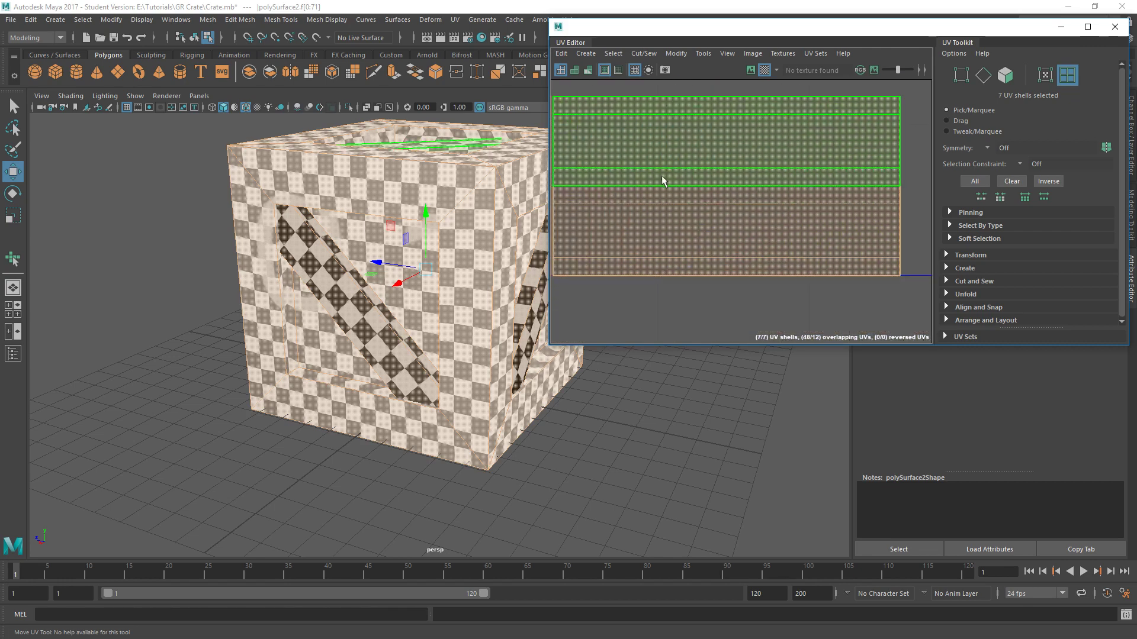
{"action": "middle_click_drag", "start_coordinate": [615, 157], "coordinate": [818, 204], "text": "alt"}
{"action": "scroll", "coordinate": [818, 205], "scroll_direction": "down", "scroll_amount": 3}
{"action": "scroll", "coordinate": [819, 211], "scroll_direction": "down", "scroll_amount": 5}
Undo the Layout packing and move all seven shells back into the 0 to 1 tile, with the cross just inside its border
{"action": "key", "text": "ctrl+z"}
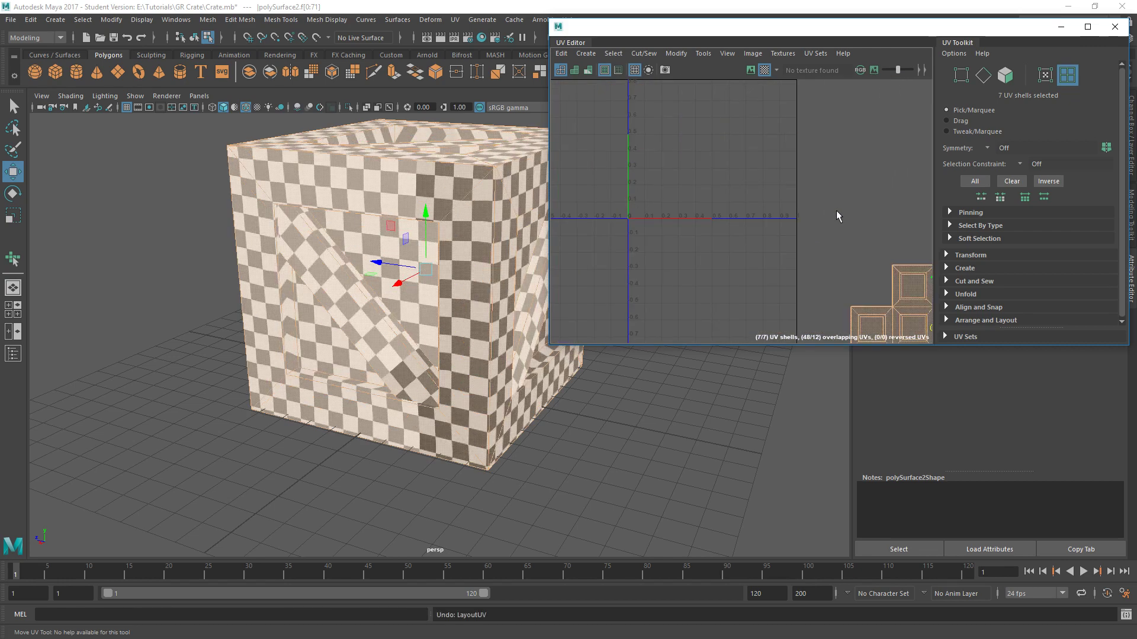
{"action": "scroll", "coordinate": [851, 236], "scroll_direction": "down", "scroll_amount": 3}
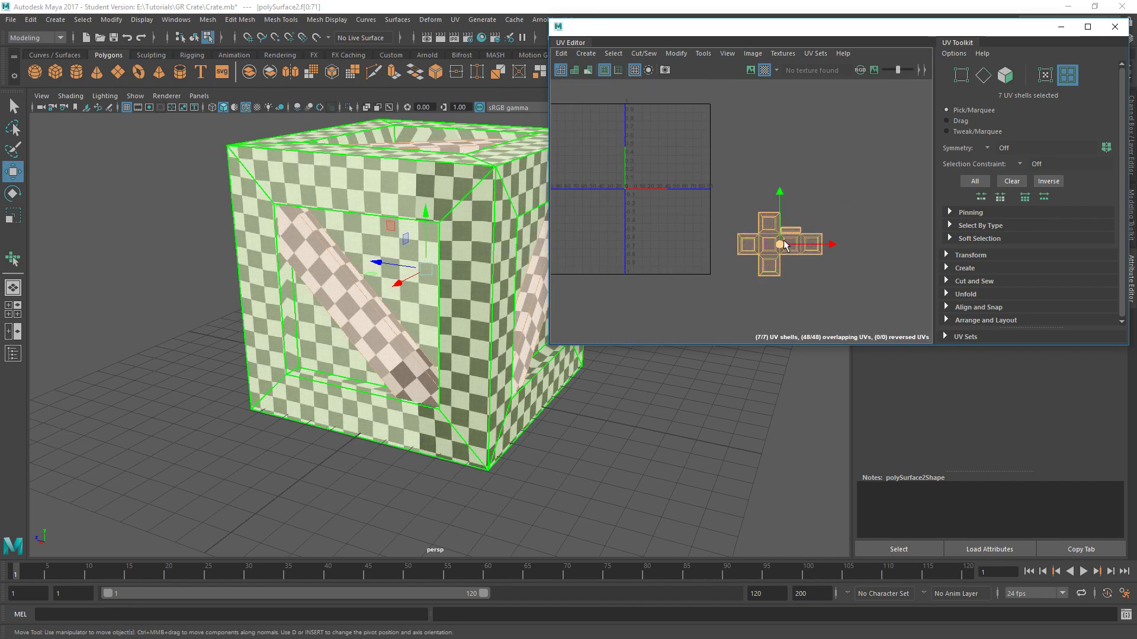
{"action": "left_click_drag", "start_coordinate": [763, 241], "coordinate": [664, 151]}
{"action": "scroll", "coordinate": [681, 163], "scroll_direction": "up", "scroll_amount": 4}
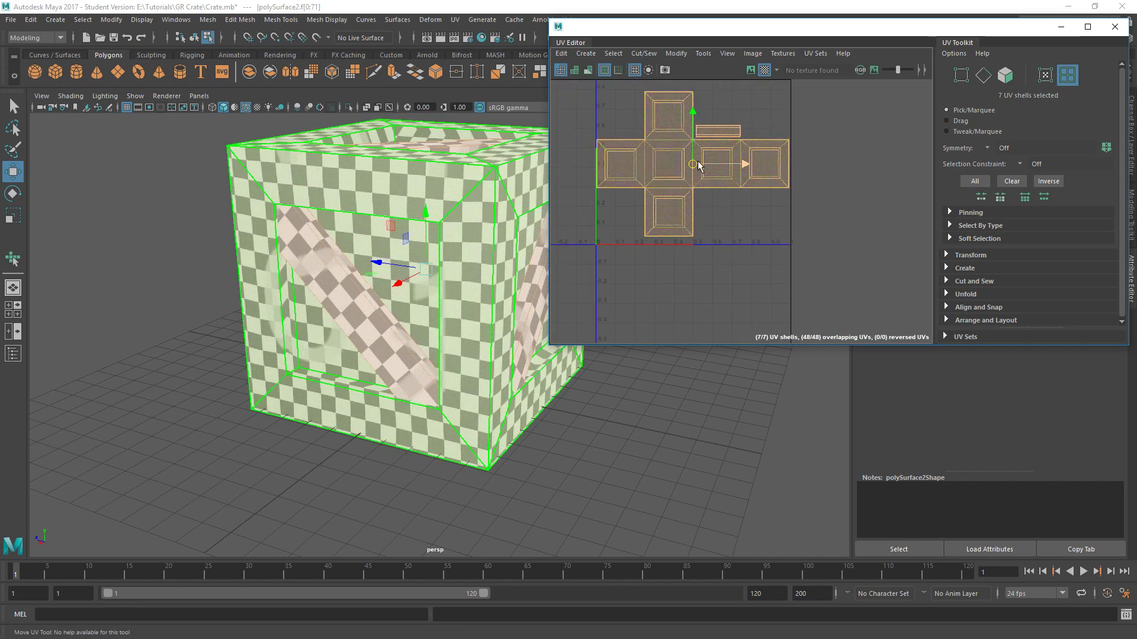
{"action": "scroll", "coordinate": [705, 170], "scroll_direction": "up", "scroll_amount": 3}
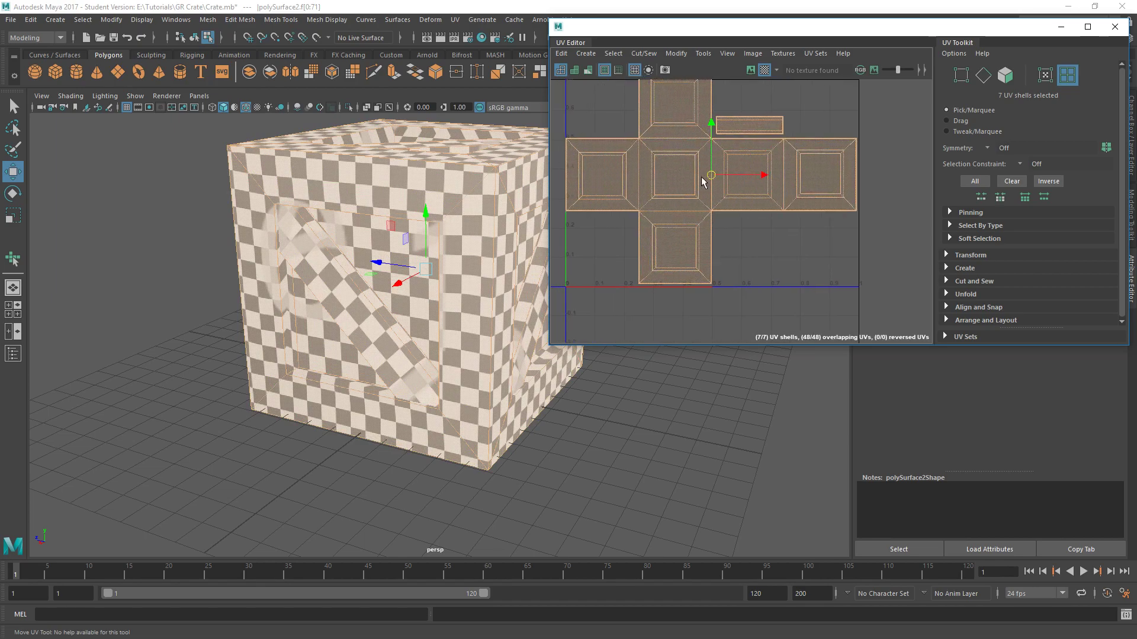
{"action": "scroll", "coordinate": [680, 193], "scroll_direction": "up", "scroll_amount": 2}
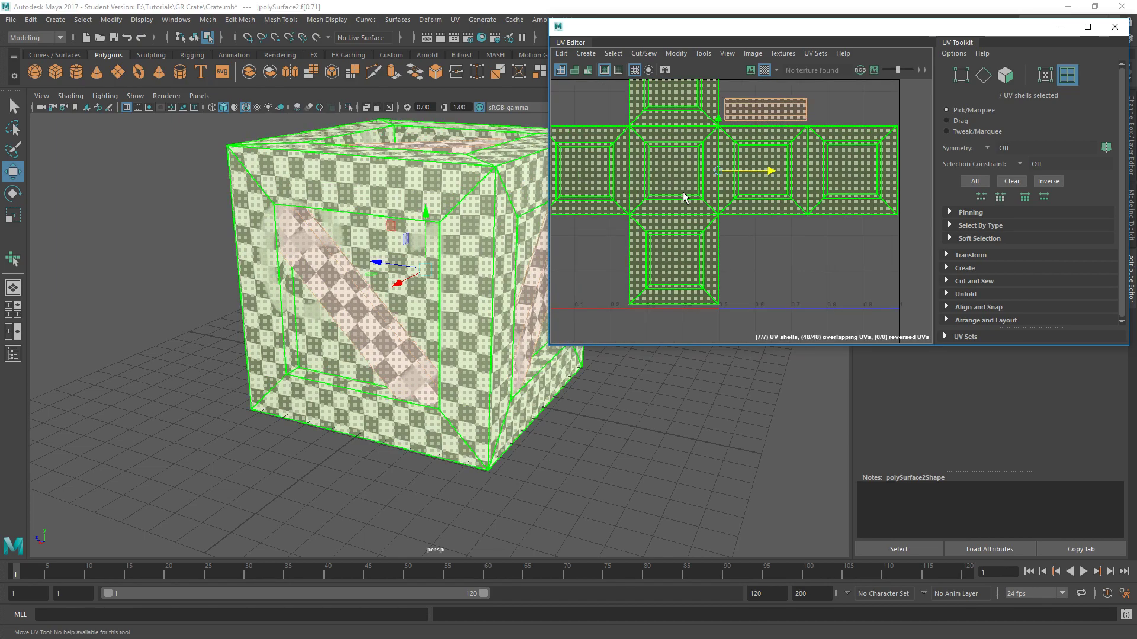
{"action": "middle_click_drag", "start_coordinate": [646, 174], "coordinate": [755, 195], "text": "alt"}
{"action": "scroll", "coordinate": [755, 195], "scroll_direction": "down", "scroll_amount": 5}
{"action": "left_click", "coordinate": [830, 143]}
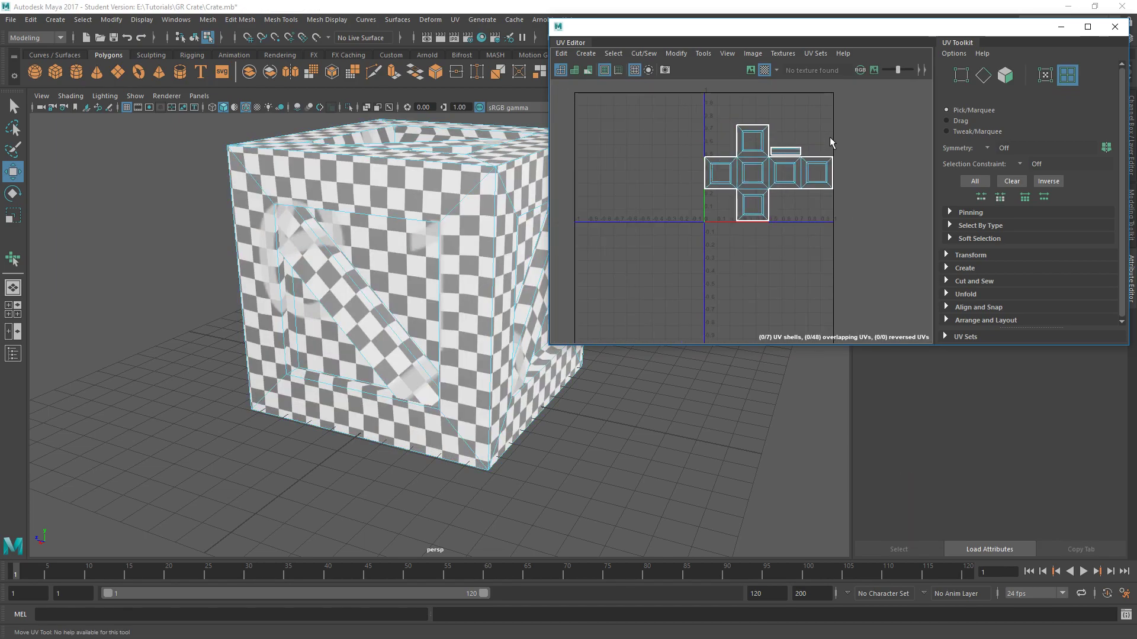
Turn off the checker map on the crate and return from shell selection to having the whole object selected
{"action": "left_click_drag", "start_coordinate": [311, 207], "coordinate": [290, 225], "text": "alt"}
{"action": "scroll", "coordinate": [379, 230], "scroll_direction": "down", "scroll_amount": 2}
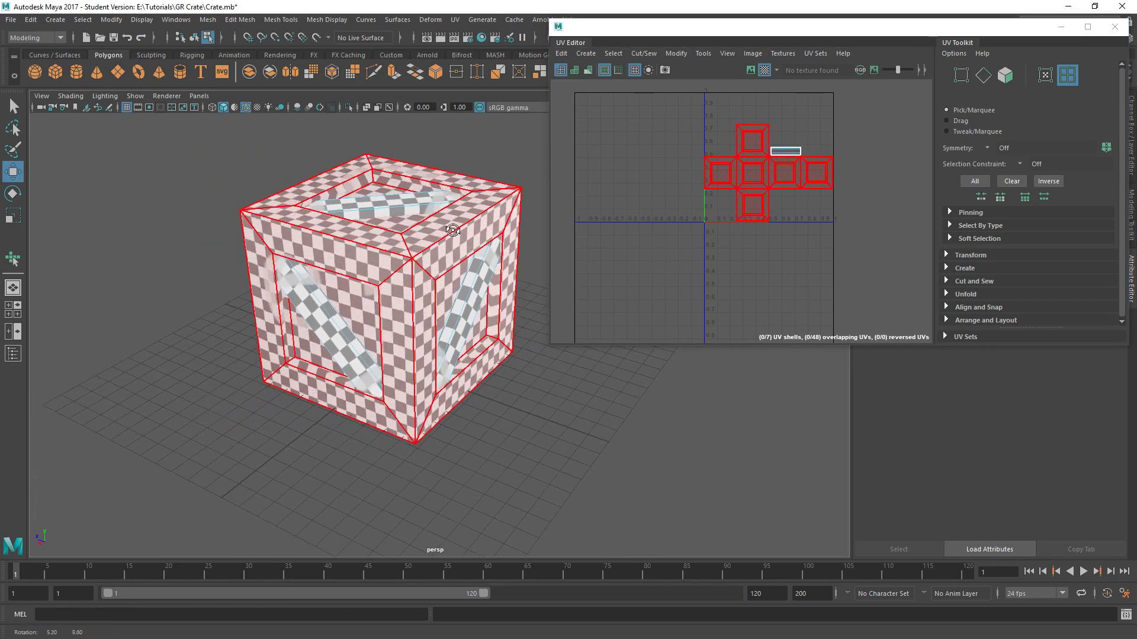
{"action": "left_click_drag", "start_coordinate": [477, 196], "coordinate": [461, 236], "text": "alt"}
{"action": "left_click", "coordinate": [764, 70]}
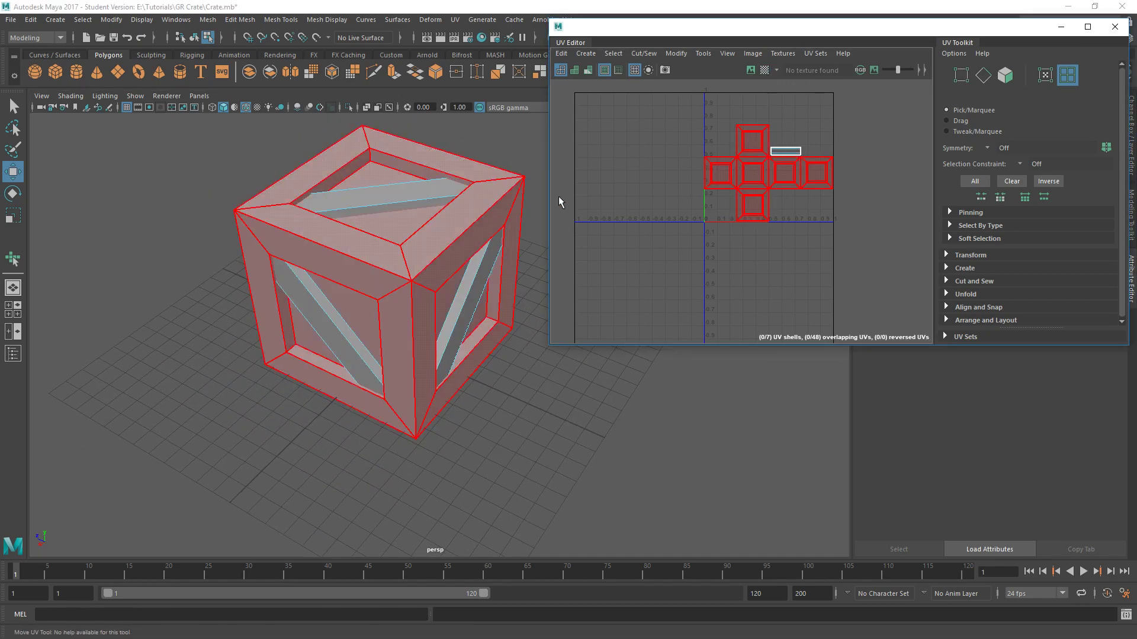
{"action": "middle_click_drag", "start_coordinate": [468, 274], "coordinate": [394, 264], "text": "alt"}
{"action": "scroll", "coordinate": [394, 264], "scroll_direction": "down", "scroll_amount": 3}
{"action": "left_click_drag", "start_coordinate": [394, 264], "coordinate": [403, 253], "text": "alt"}
{"action": "right_click_drag", "start_coordinate": [495, 190], "coordinate": [535, 176]}
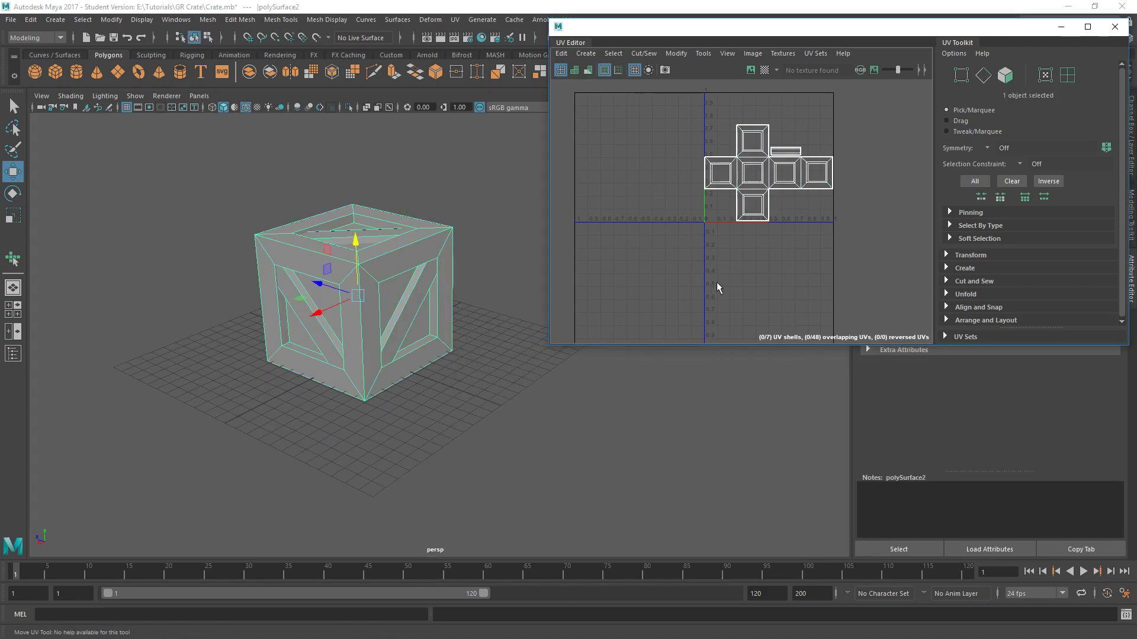
Open the UV Snapshot options for the crate and set the image format to Maya IFF
{"action": "middle_click_drag", "start_coordinate": [752, 163], "coordinate": [709, 184], "text": "alt"}
{"action": "right_click_drag", "start_coordinate": [709, 185], "coordinate": [731, 182], "text": "alt"}
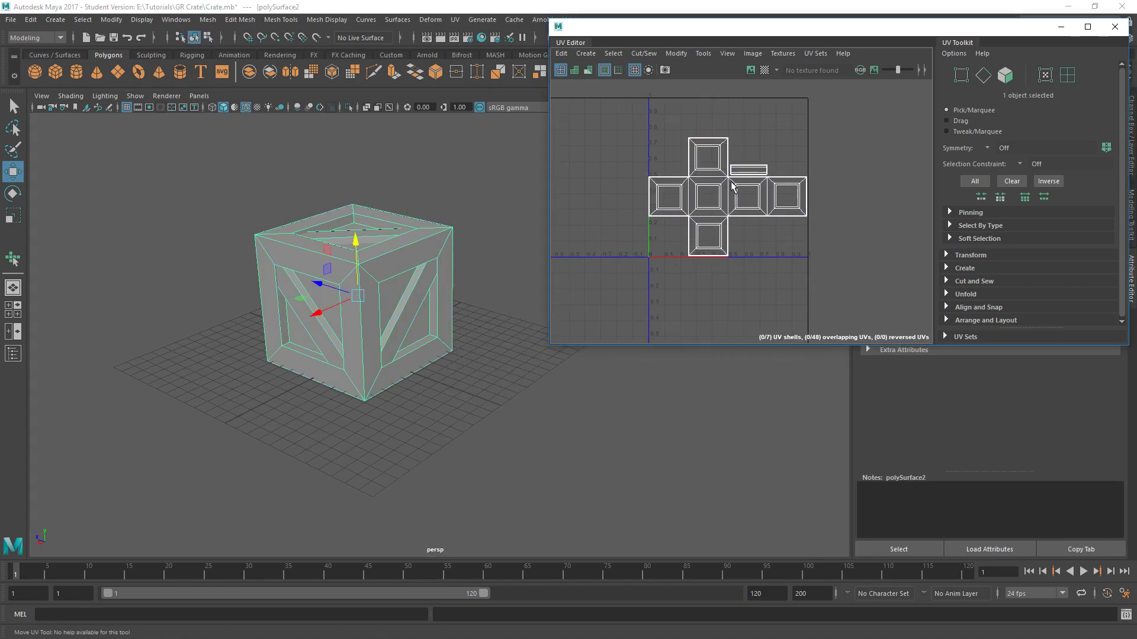
{"action": "left_click", "coordinate": [752, 54]}
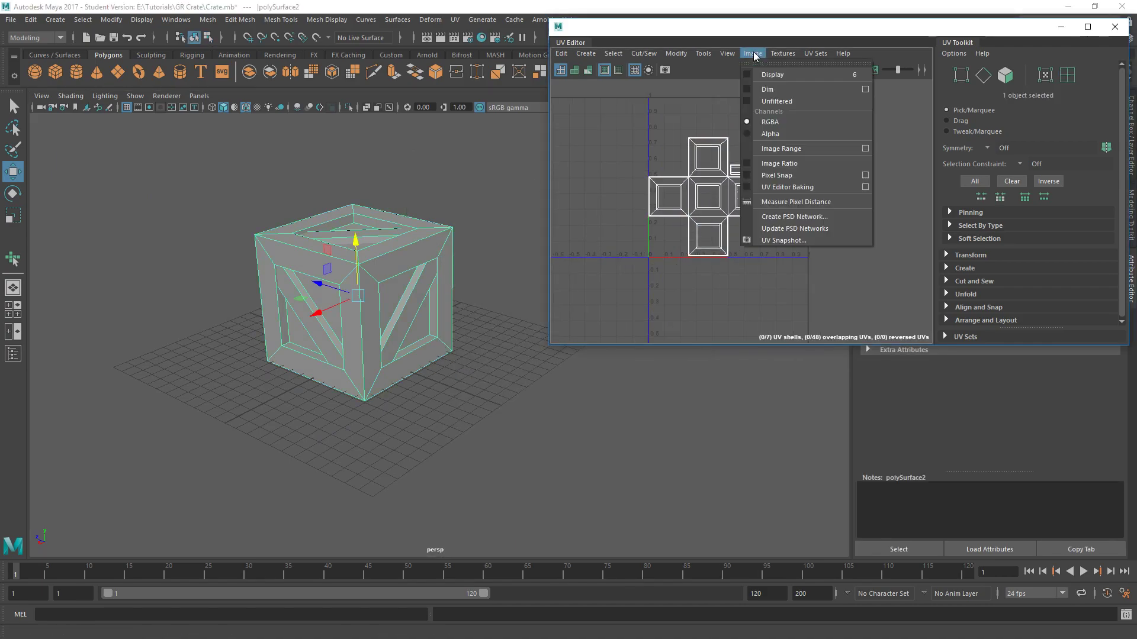
{"action": "left_click", "coordinate": [782, 241]}
{"action": "left_click_drag", "start_coordinate": [530, 152], "coordinate": [751, 124]}
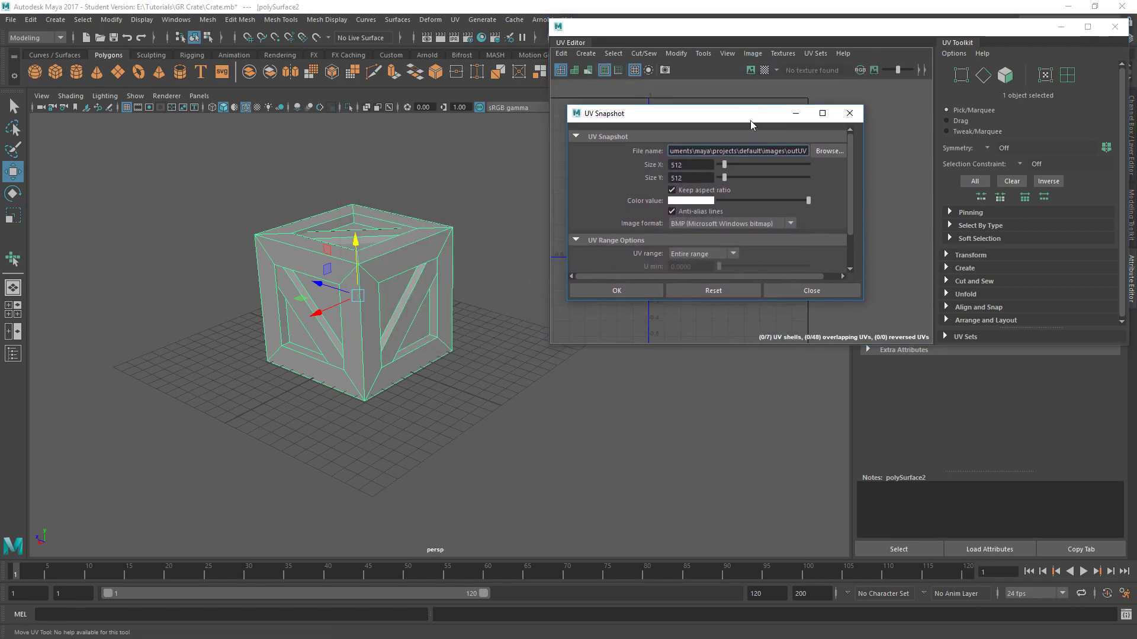
{"action": "left_click", "coordinate": [791, 223]}
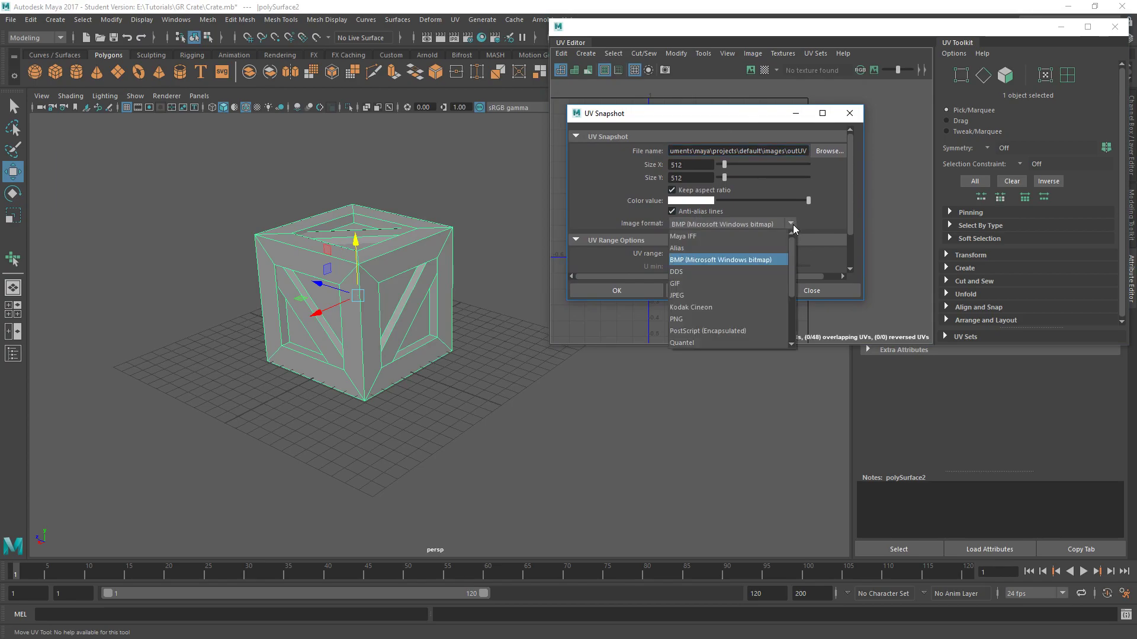
{"action": "left_click", "coordinate": [714, 235]}
{"action": "mouse_move", "coordinate": [850, 161]}
{"action": "left_mouse_down"}
{"action": "mouse_move", "coordinate": [852, 194]}
{"action": "mouse_move", "coordinate": [853, 179]}
{"action": "left_mouse_up"}
Set the UV snapshot size to 256 by 256 with the aspect ratio kept
{"action": "double_click", "coordinate": [687, 151]}
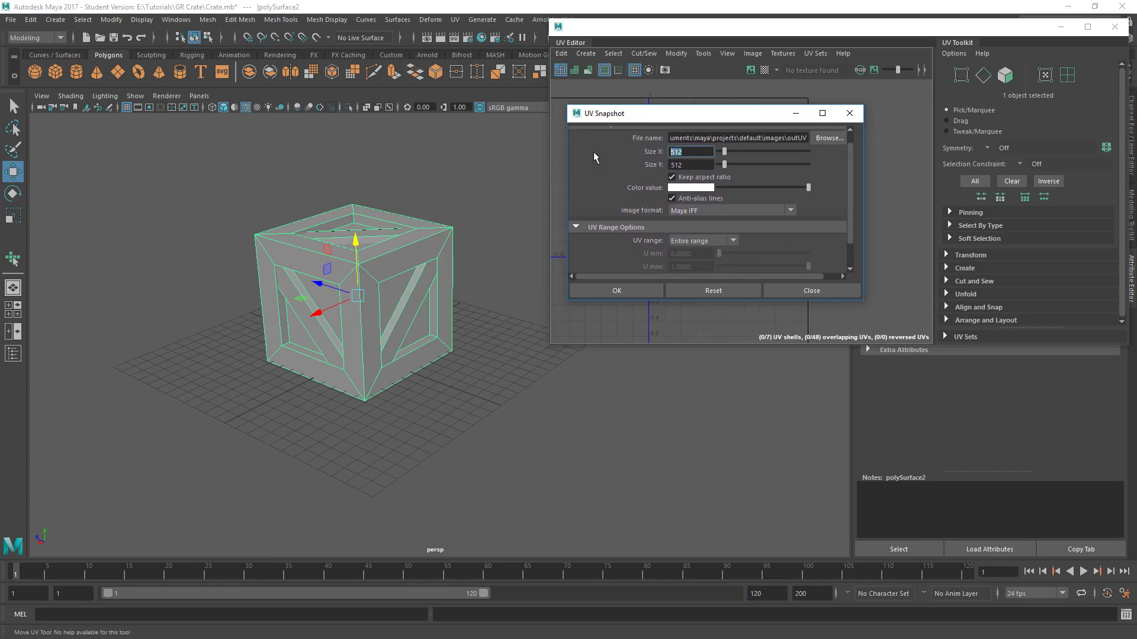
{"action": "type", "text": "256"}
{"action": "key", "text": "Tab"}
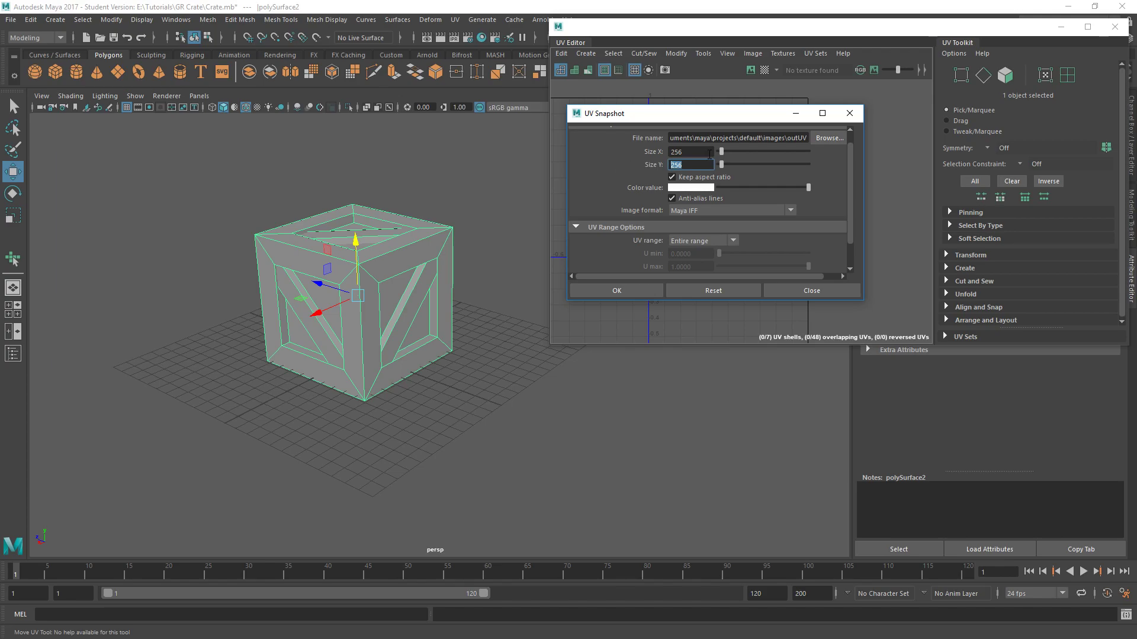
{"action": "left_click", "coordinate": [699, 152]}
{"action": "left_click", "coordinate": [703, 165]}
{"action": "left_click", "coordinate": [698, 152]}
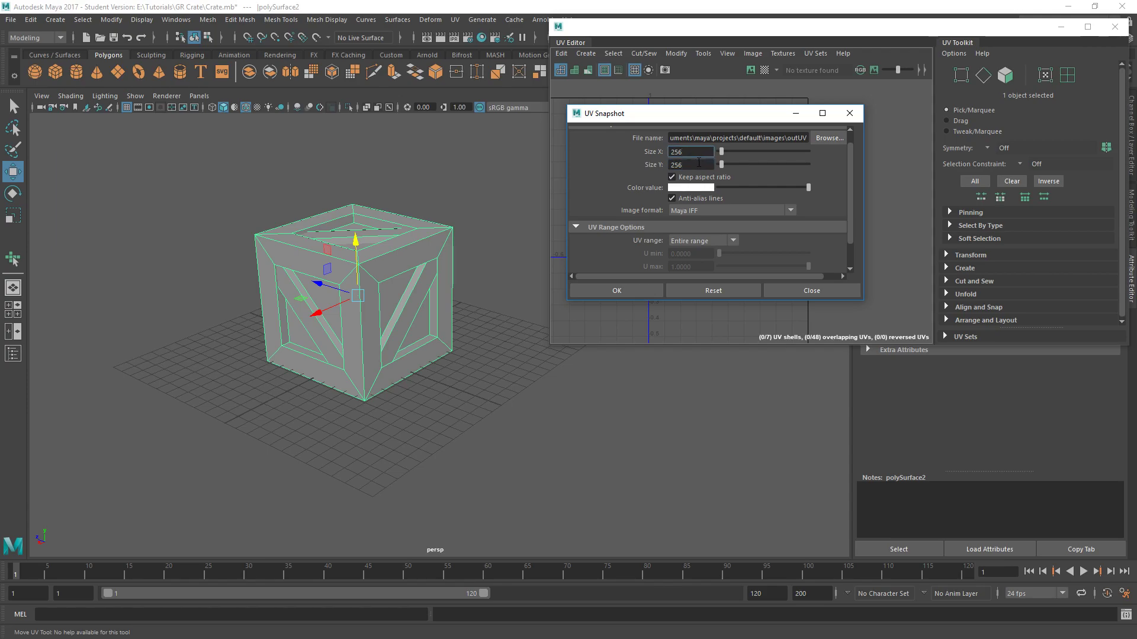
{"action": "left_click", "coordinate": [697, 162]}
{"action": "left_click", "coordinate": [697, 155]}
{"action": "key", "text": "Tab"}
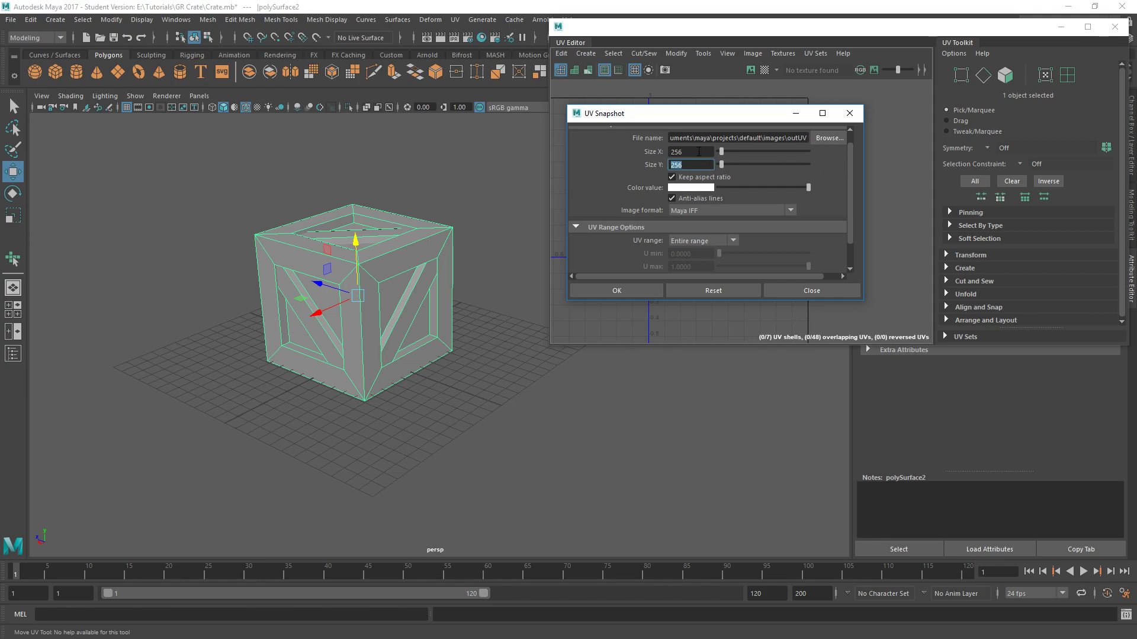
Set the UV snapshot size to 512 by 512
{"action": "left_click", "coordinate": [671, 152]}
{"action": "left_click_drag", "start_coordinate": [688, 152], "coordinate": [638, 150]}
{"action": "type", "text": "512"}
{"action": "key", "text": "Tab"}
Raise the UV snapshot size to 1024 by 1024
{"action": "left_click", "coordinate": [690, 153]}
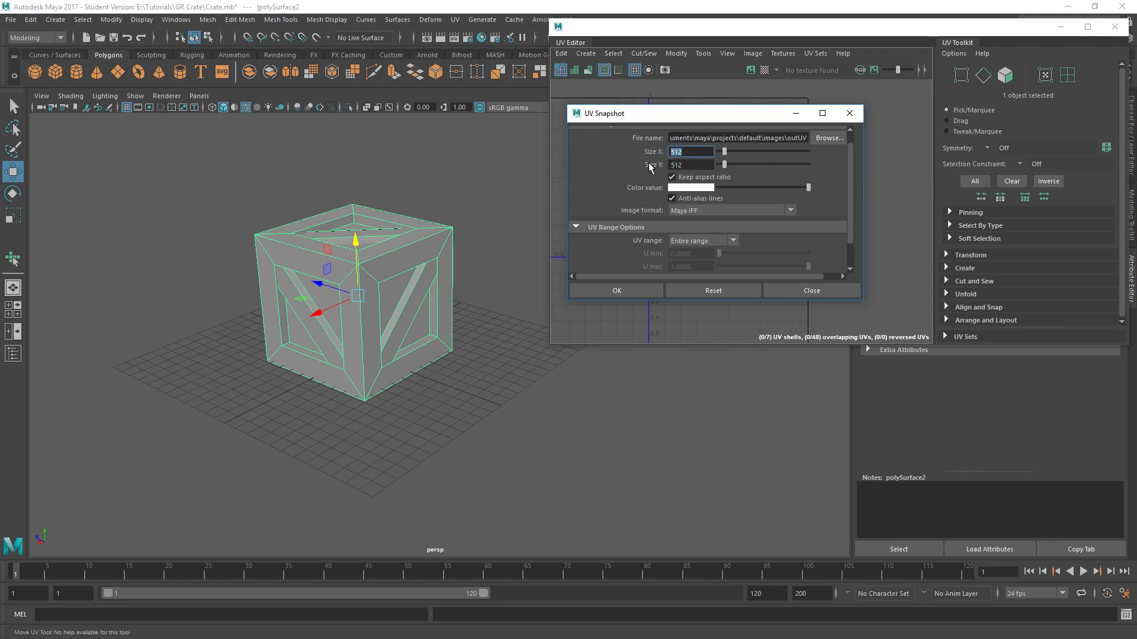
{"action": "type", "text": "1024"}
{"action": "key", "text": "Tab"}
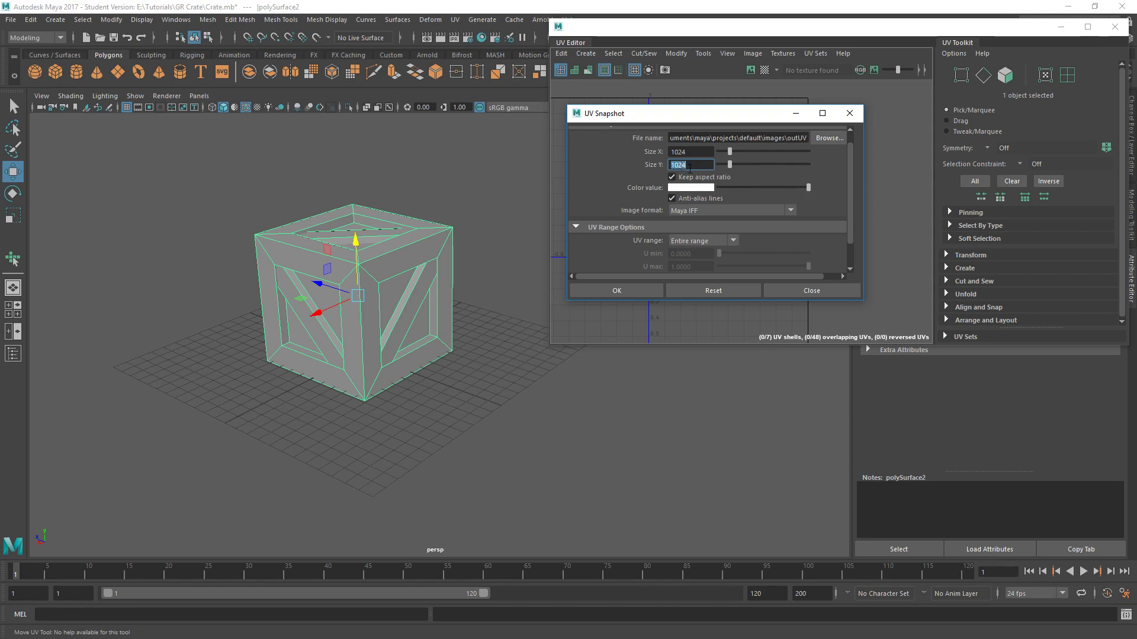
Return the UV snapshot size to 512 by 512
{"action": "double_click", "coordinate": [702, 152]}
{"action": "type", "text": "512"}
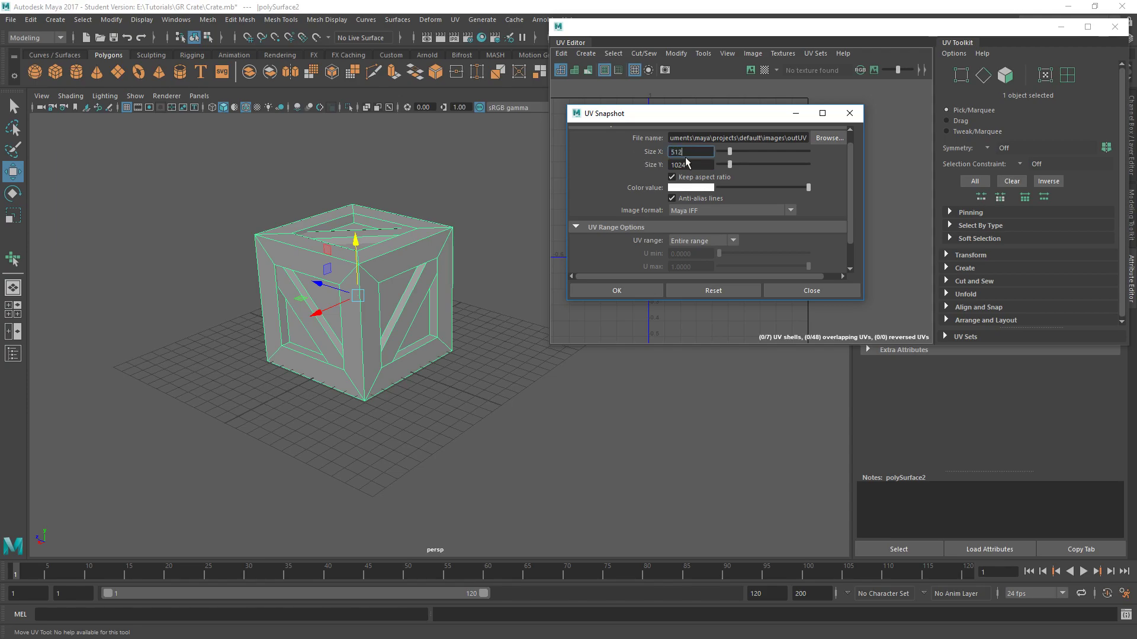
{"action": "key", "text": "Tab"}
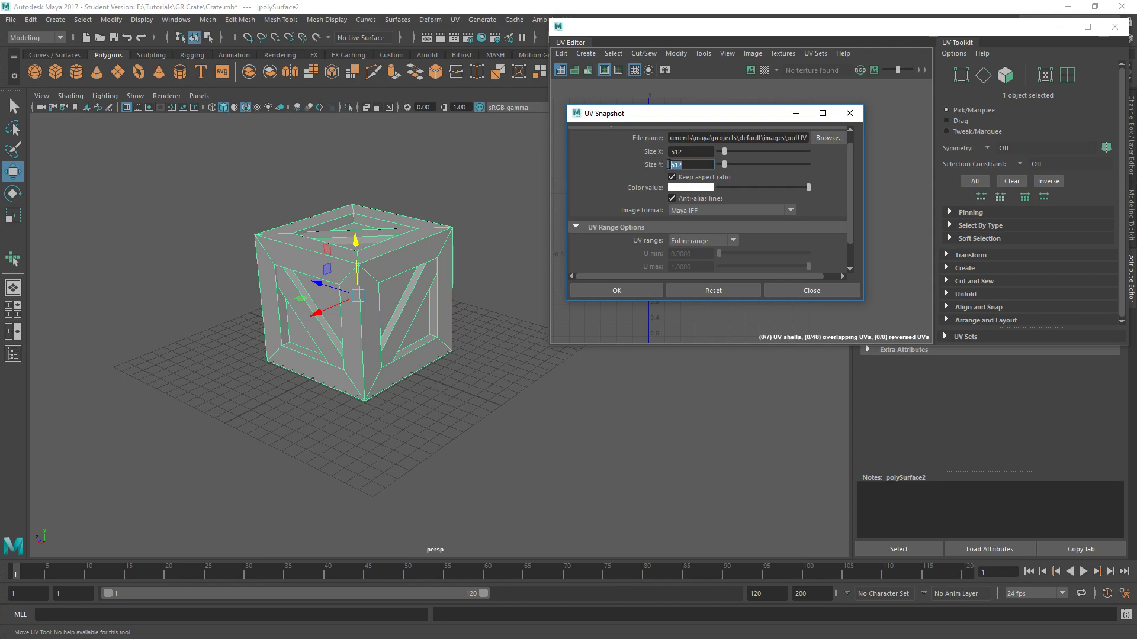
{"action": "left_click", "coordinate": [700, 151]}
{"action": "double_click", "coordinate": [687, 152]}
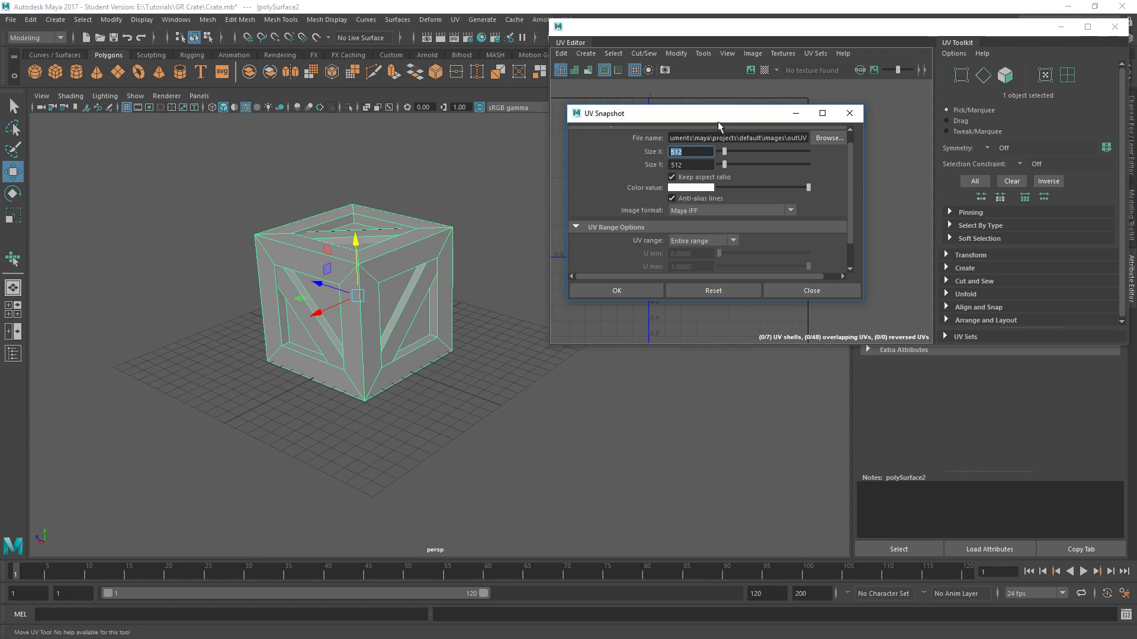
Move the snapshot options aside and examine the cross's edge lines and the brace strips in the UV layout up close
{"action": "left_click_drag", "start_coordinate": [714, 119], "coordinate": [957, 101]}
{"action": "left_click", "coordinate": [733, 160]}
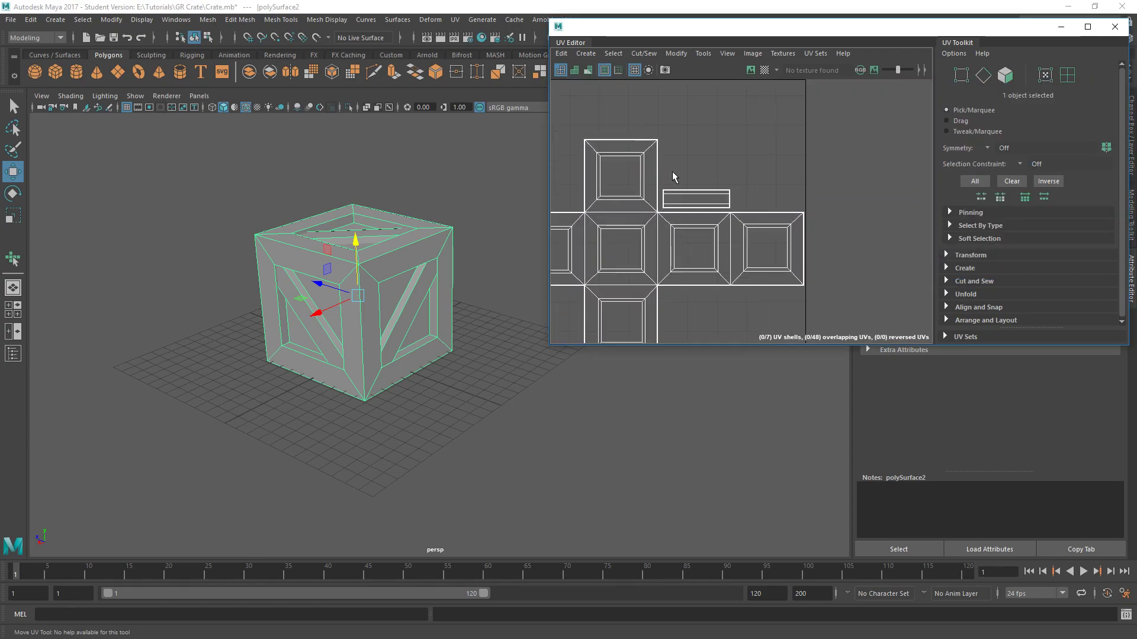
{"action": "scroll", "coordinate": [675, 168], "scroll_direction": "up", "scroll_amount": 6}
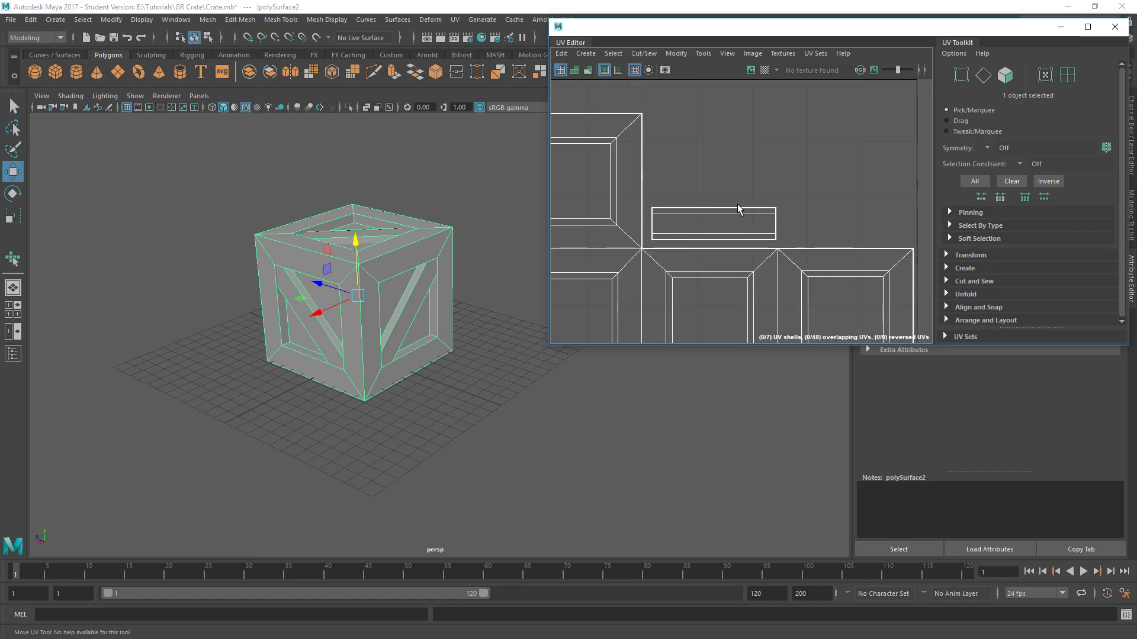
{"action": "scroll", "coordinate": [702, 124], "scroll_direction": "up", "scroll_amount": 8}
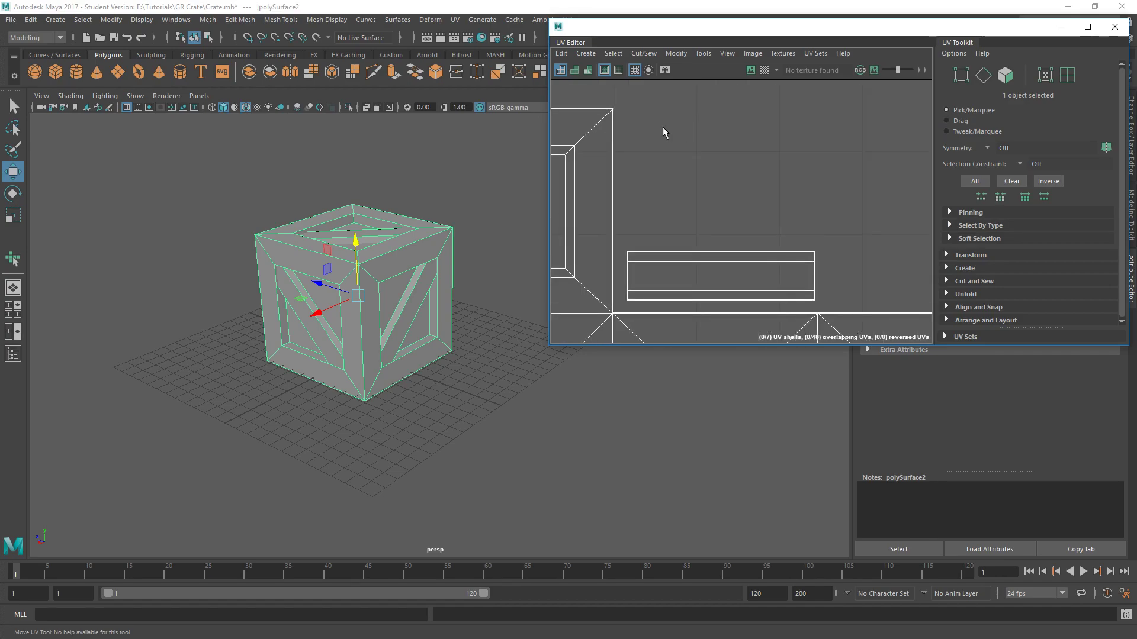
{"action": "scroll", "coordinate": [705, 132], "scroll_direction": "up", "scroll_amount": 2}
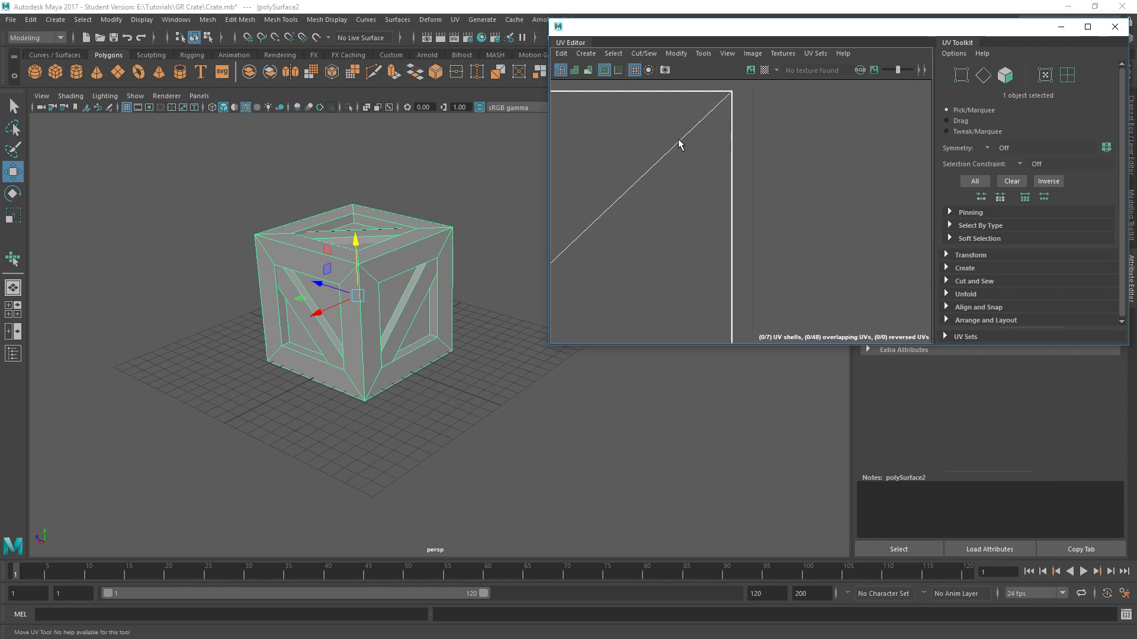
{"action": "scroll", "coordinate": [656, 216], "scroll_direction": "down", "scroll_amount": 2}
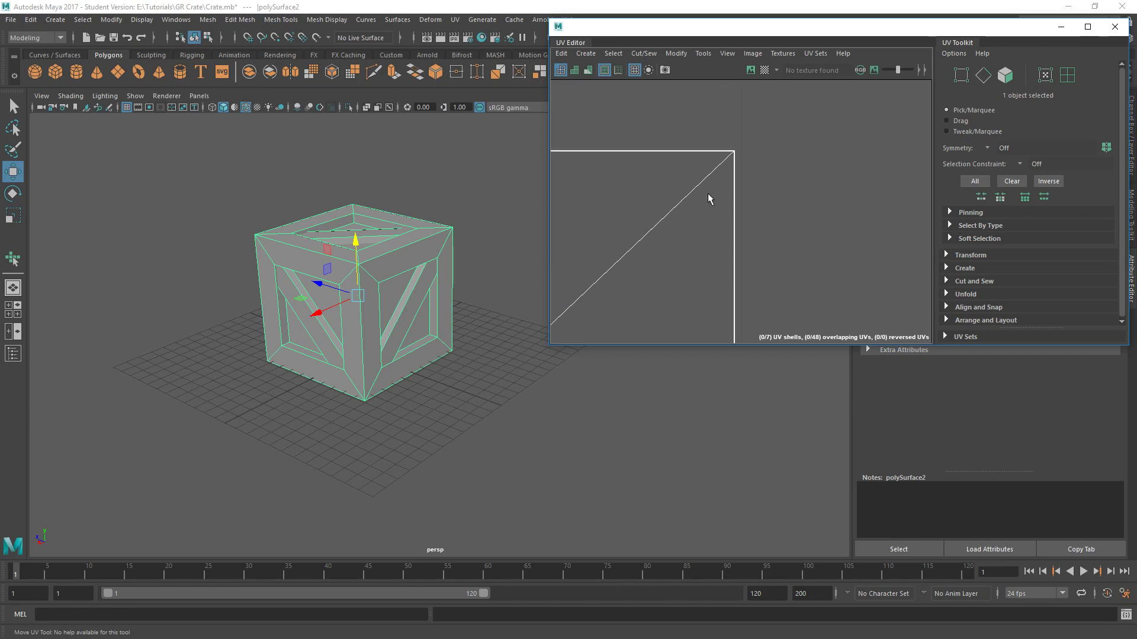
{"action": "scroll", "coordinate": [679, 262], "scroll_direction": "down", "scroll_amount": 5}
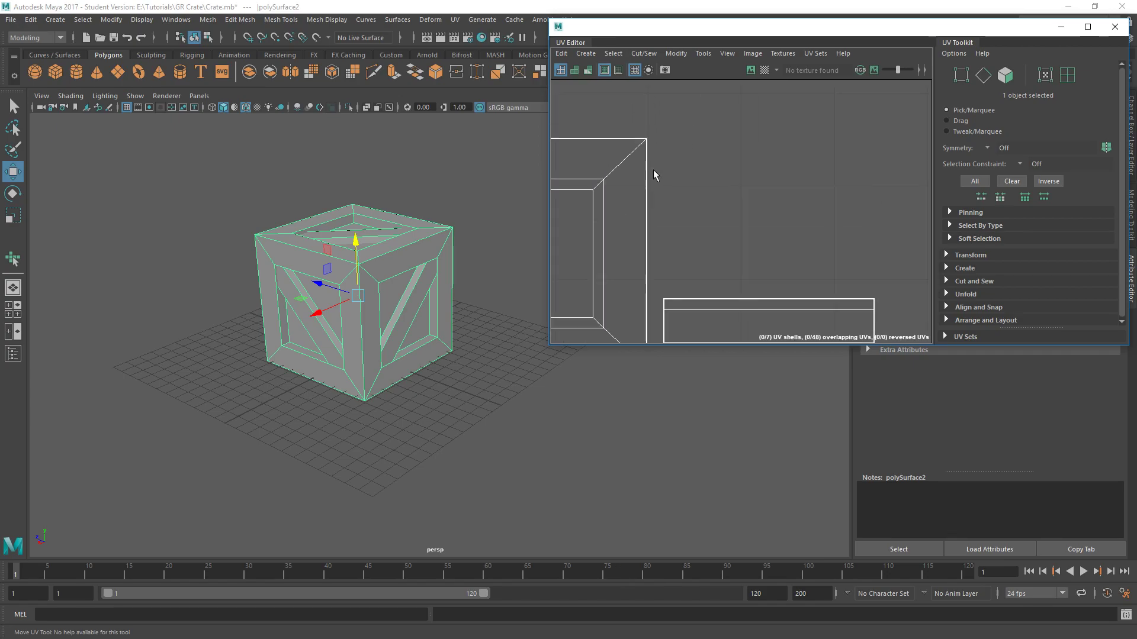
{"action": "scroll", "coordinate": [734, 158], "scroll_direction": "down", "scroll_amount": 3}
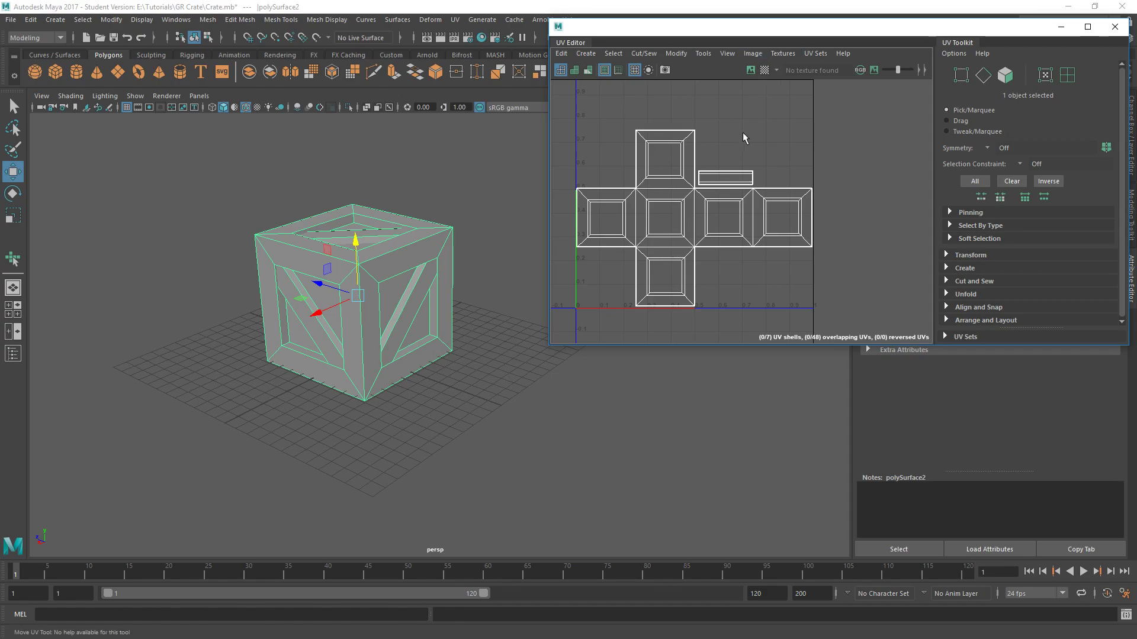
Reopen the UV Snapshot options and set the image format to Maya IFF
{"action": "left_click", "coordinate": [753, 53]}
{"action": "left_click", "coordinate": [796, 237]}
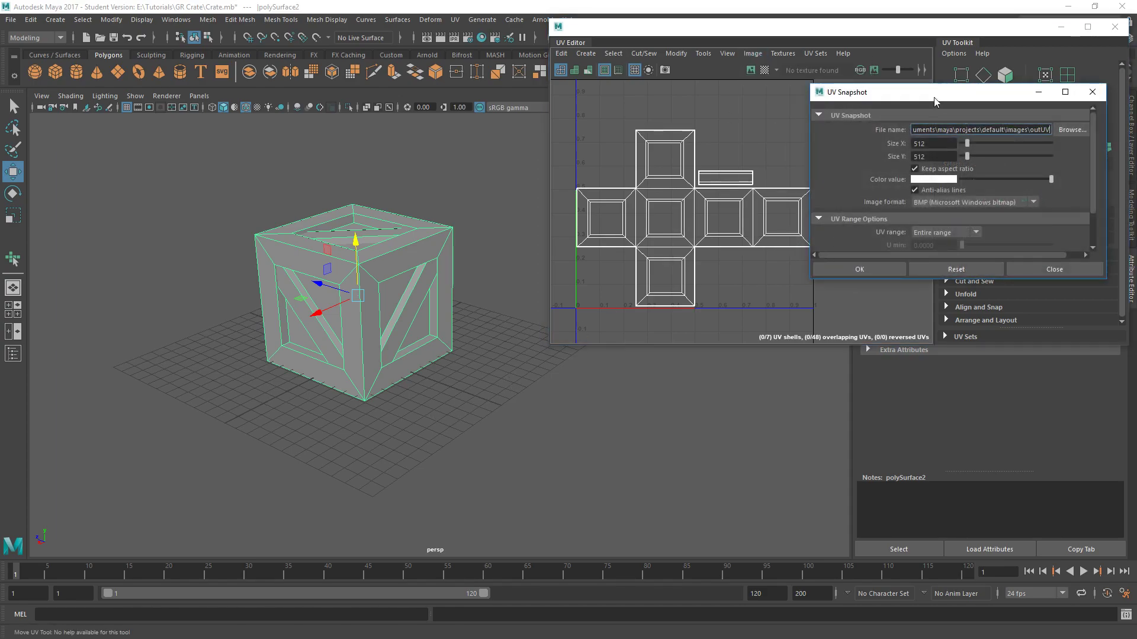
{"action": "left_click_drag", "start_coordinate": [934, 98], "coordinate": [802, 84]}
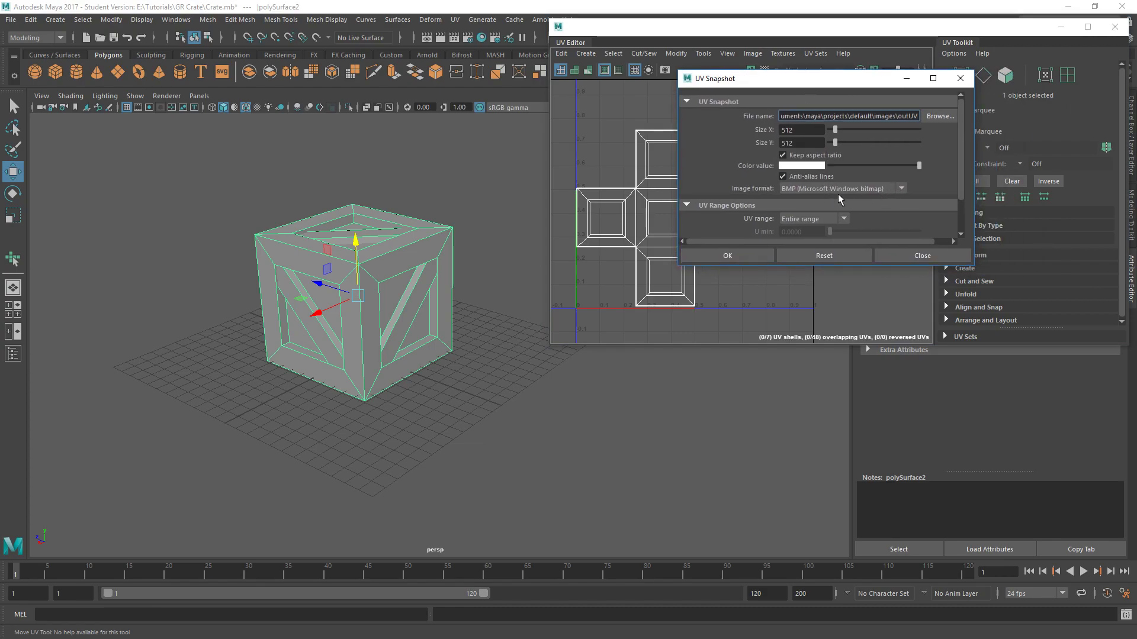
{"action": "left_click", "coordinate": [900, 188]}
{"action": "left_click", "coordinate": [895, 196]}
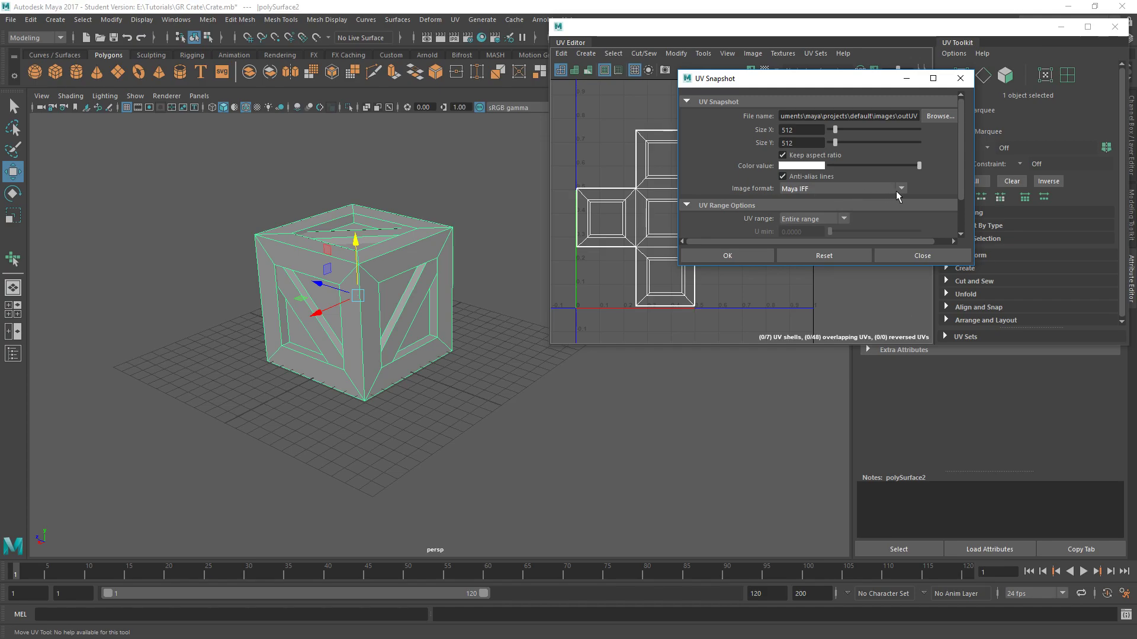
{"action": "left_click_drag", "start_coordinate": [961, 166], "coordinate": [964, 169]}
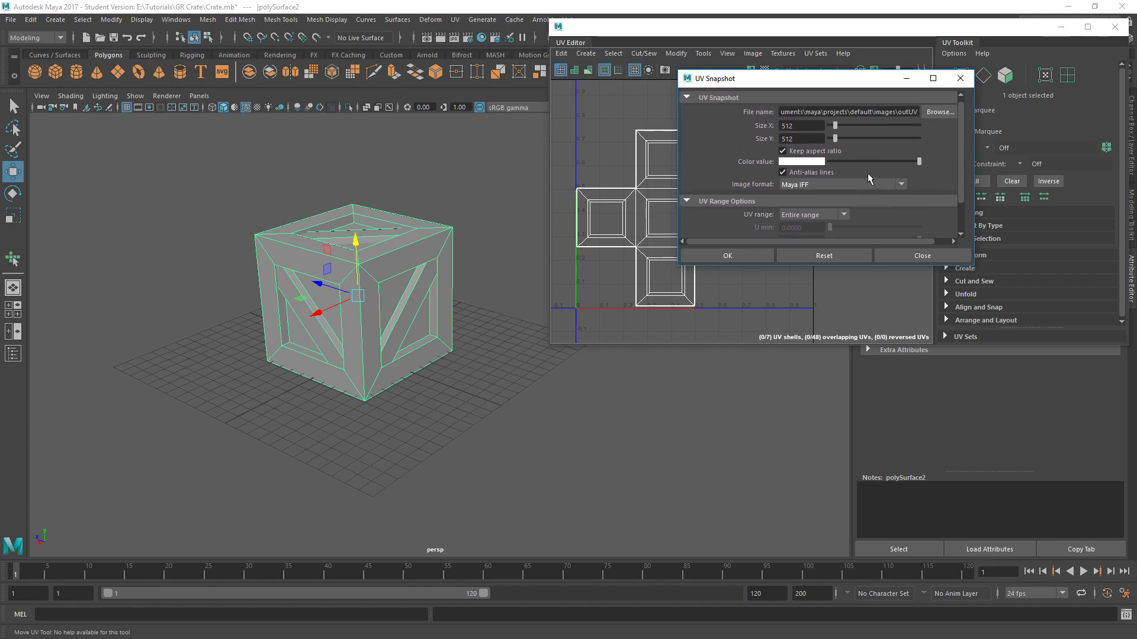
Set the UV snapshot's image format to BMP (Microsoft Windows bitmap)
{"action": "left_click", "coordinate": [904, 183]}
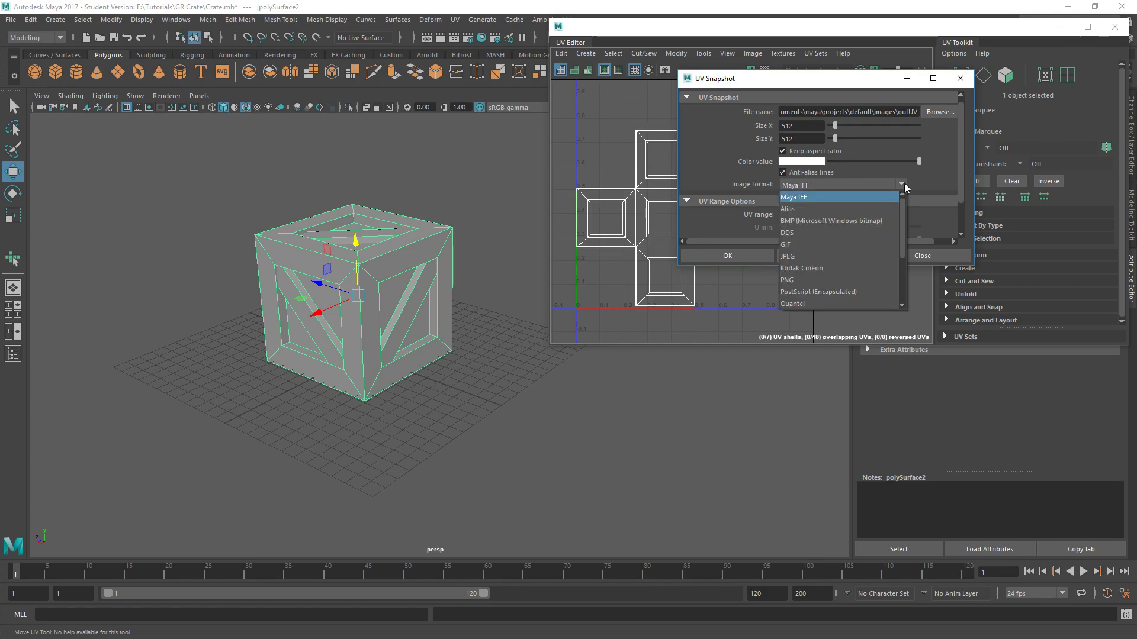
{"action": "left_click", "coordinate": [809, 223]}
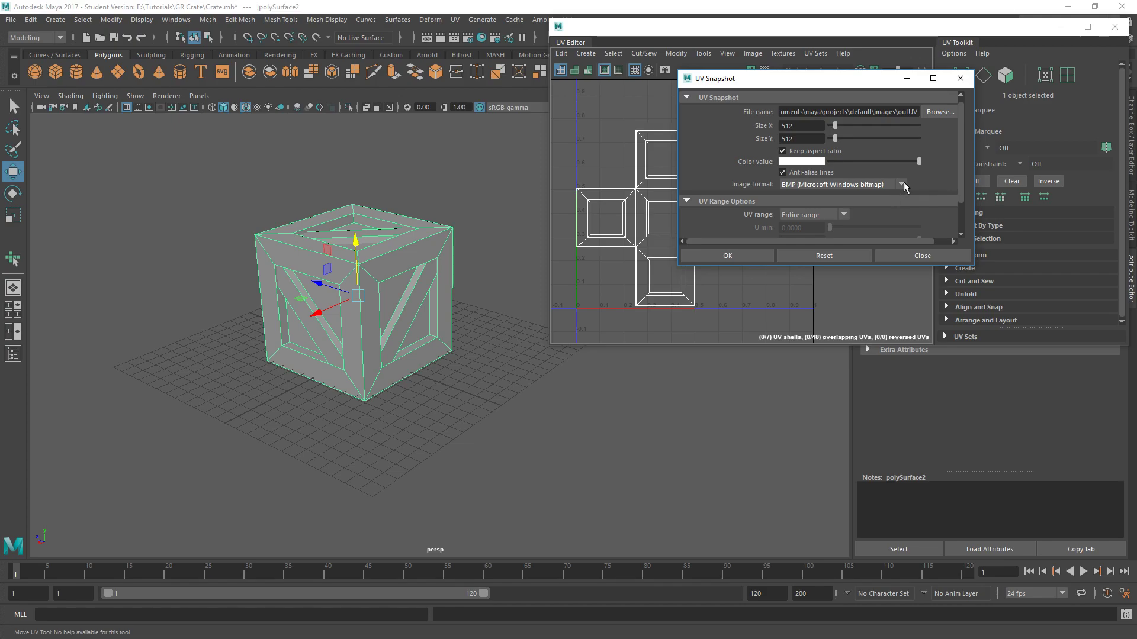
{"action": "left_click", "coordinate": [903, 183]}
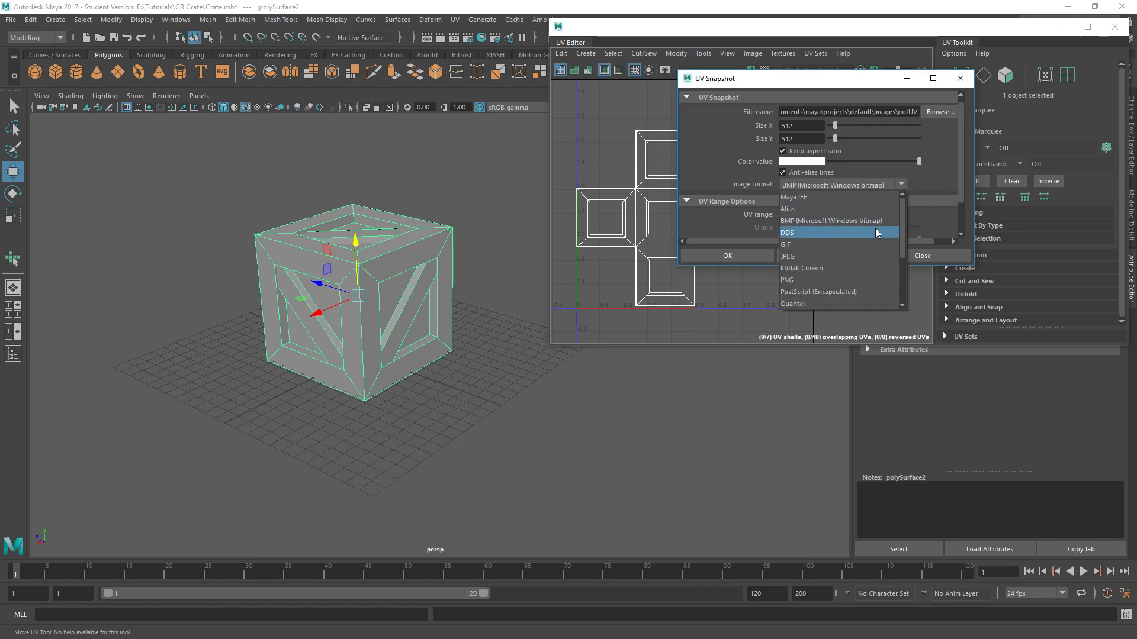
{"action": "left_click", "coordinate": [940, 180]}
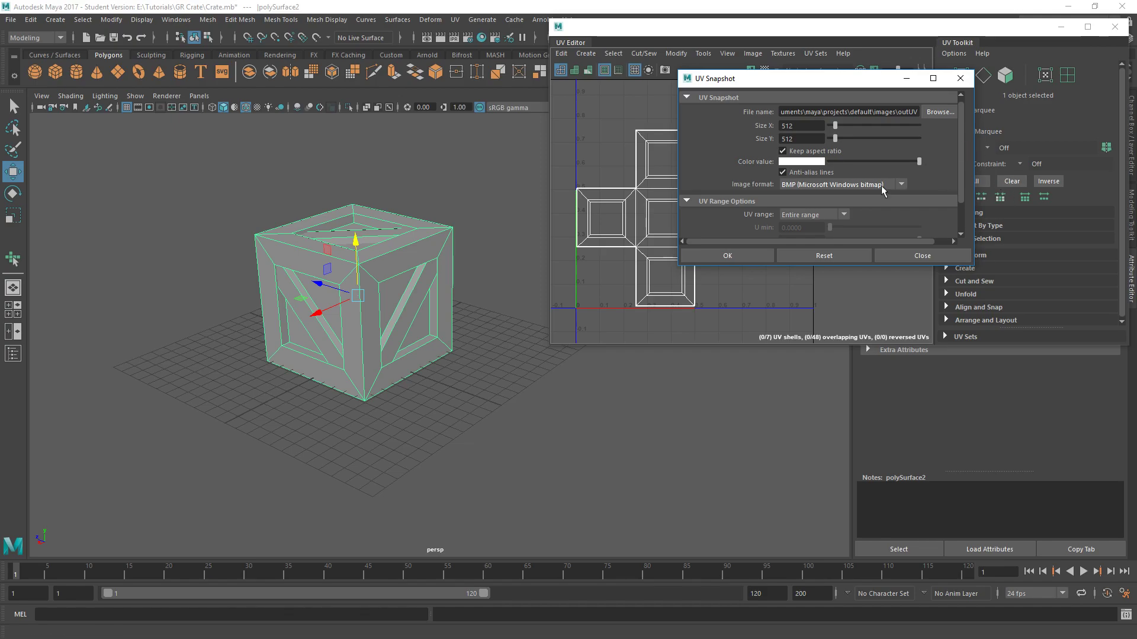
{"action": "left_click", "coordinate": [901, 184]}
{"action": "left_click", "coordinate": [887, 221]}
Set the snapshot's UV range to Normal (0 to 1) and move the options window clear of the UV layout
{"action": "mouse_move", "coordinate": [961, 147]}
{"action": "left_mouse_down"}
{"action": "mouse_move", "coordinate": [961, 172]}
{"action": "mouse_move", "coordinate": [963, 153]}
{"action": "left_mouse_up"}
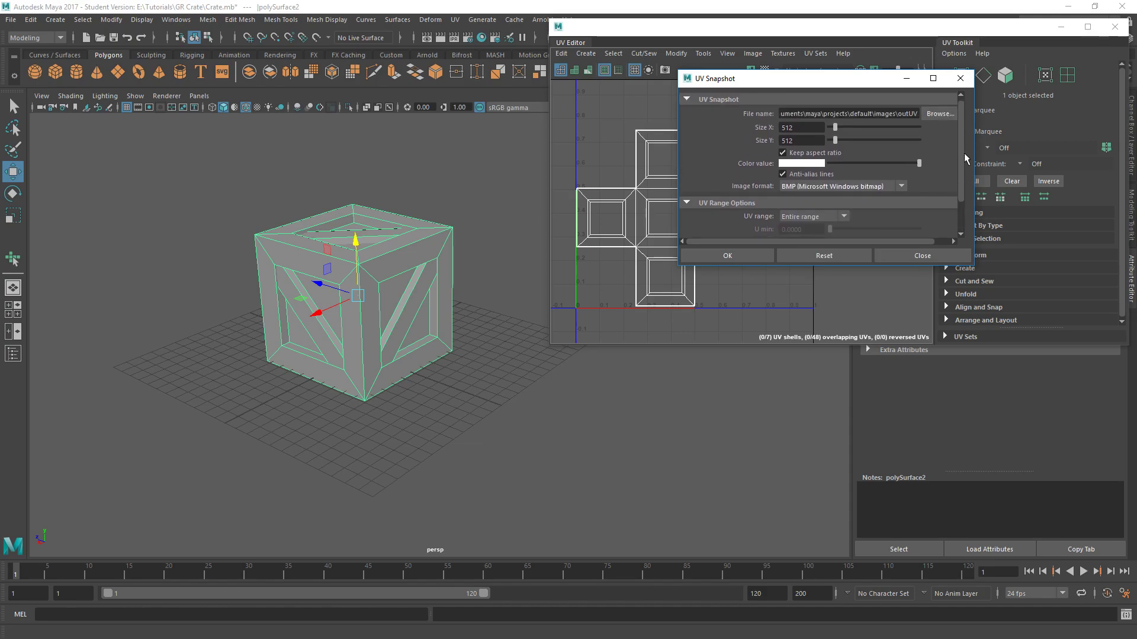
{"action": "scroll", "coordinate": [842, 172], "scroll_direction": "down", "scroll_amount": 3}
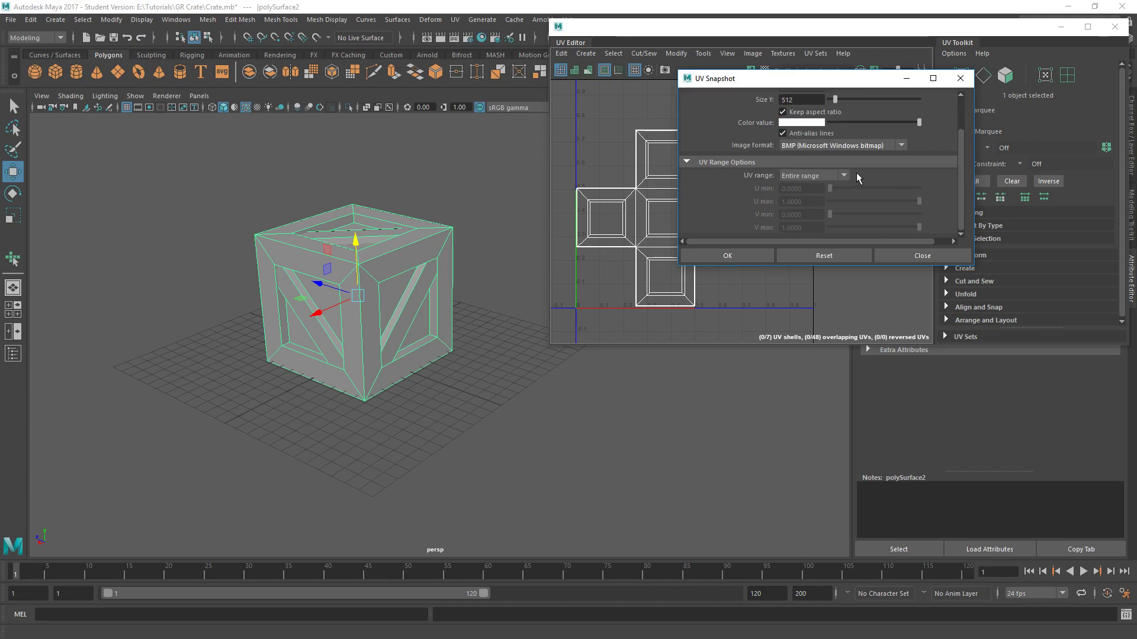
{"action": "left_click", "coordinate": [840, 176]}
{"action": "left_click", "coordinate": [810, 188]}
{"action": "left_click_drag", "start_coordinate": [830, 86], "coordinate": [978, 75]}
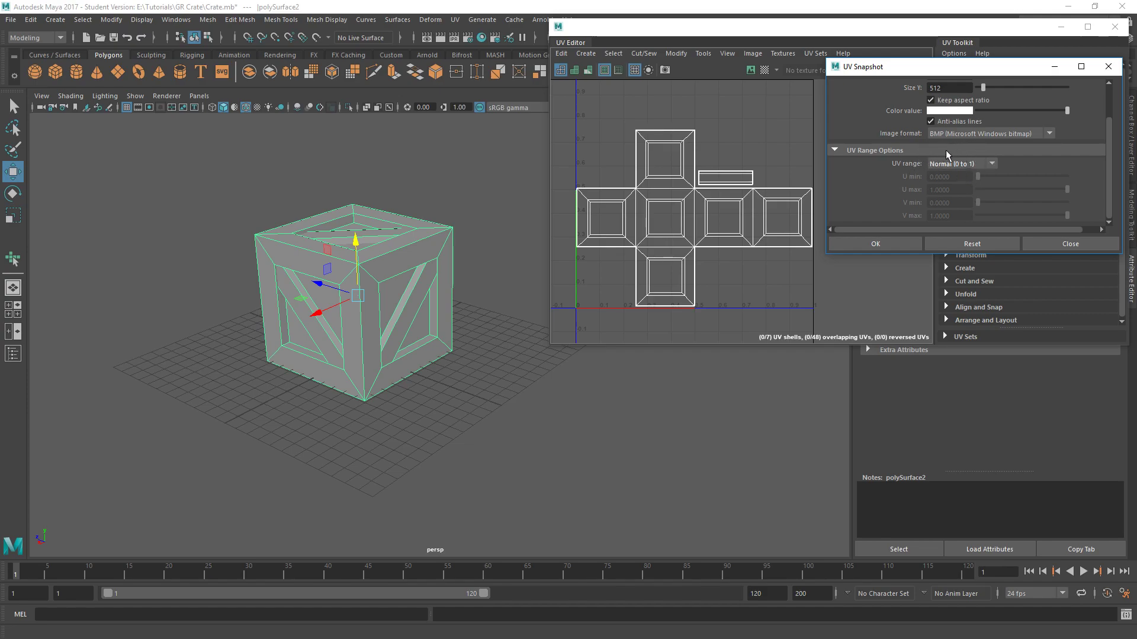
Examine the quadrants of the UV grid and the borders of the 0 to 1 tile around the crate's layout
{"action": "middle_click_drag", "start_coordinate": [700, 228], "coordinate": [777, 176], "text": "alt"}
{"action": "right_click_drag", "start_coordinate": [778, 176], "coordinate": [723, 212], "text": "alt"}
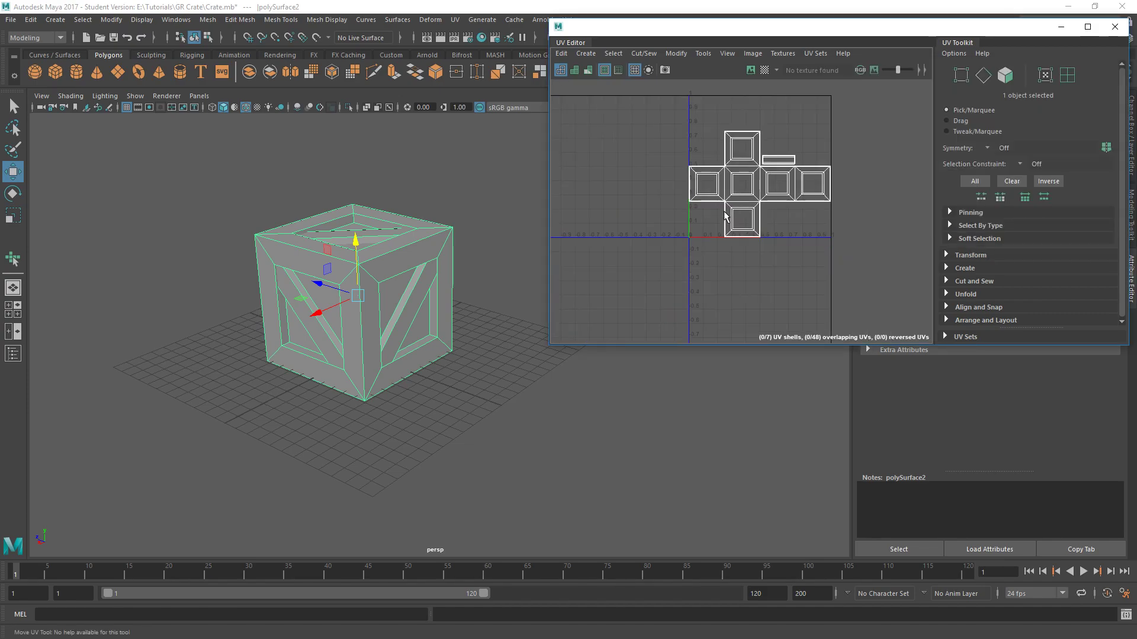
{"action": "scroll", "coordinate": [711, 227], "scroll_direction": "down", "scroll_amount": 5}
{"action": "scroll", "coordinate": [703, 239], "scroll_direction": "up", "scroll_amount": 6}
{"action": "scroll", "coordinate": [700, 236], "scroll_direction": "down", "scroll_amount": 5}
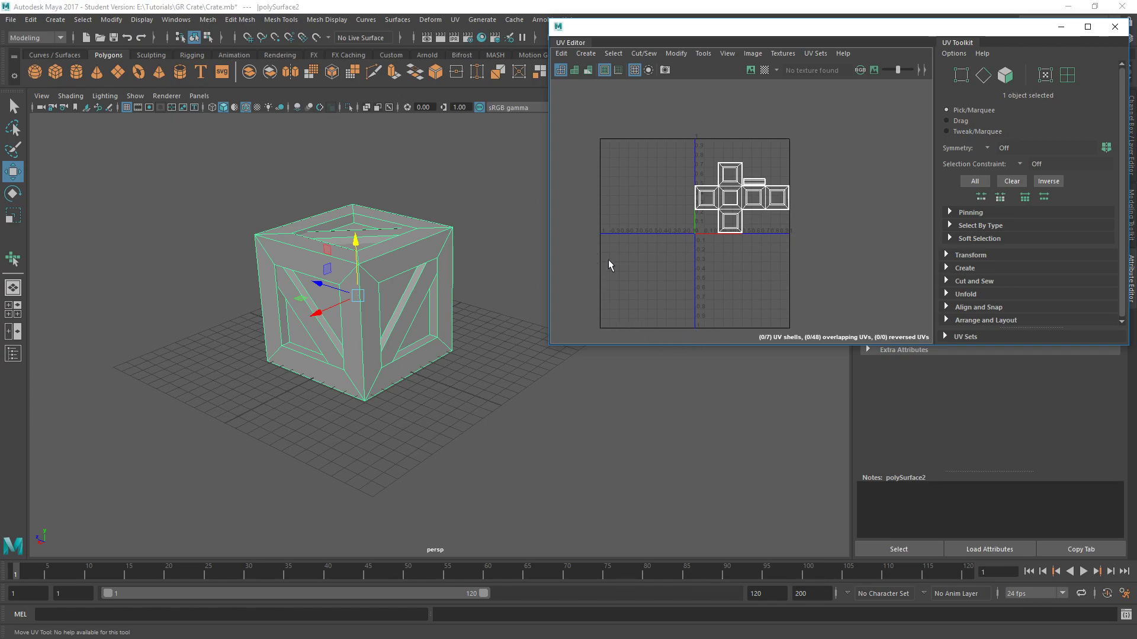
{"action": "scroll", "coordinate": [626, 233], "scroll_direction": "up", "scroll_amount": 4}
{"action": "middle_click_drag", "start_coordinate": [619, 234], "coordinate": [721, 197], "text": "alt"}
{"action": "middle_click_drag", "start_coordinate": [842, 238], "coordinate": [730, 43], "text": "alt"}
{"action": "middle_click_drag", "start_coordinate": [802, 217], "coordinate": [772, 406], "text": "alt"}
{"action": "middle_click_drag", "start_coordinate": [761, 83], "coordinate": [746, 305], "text": "alt"}
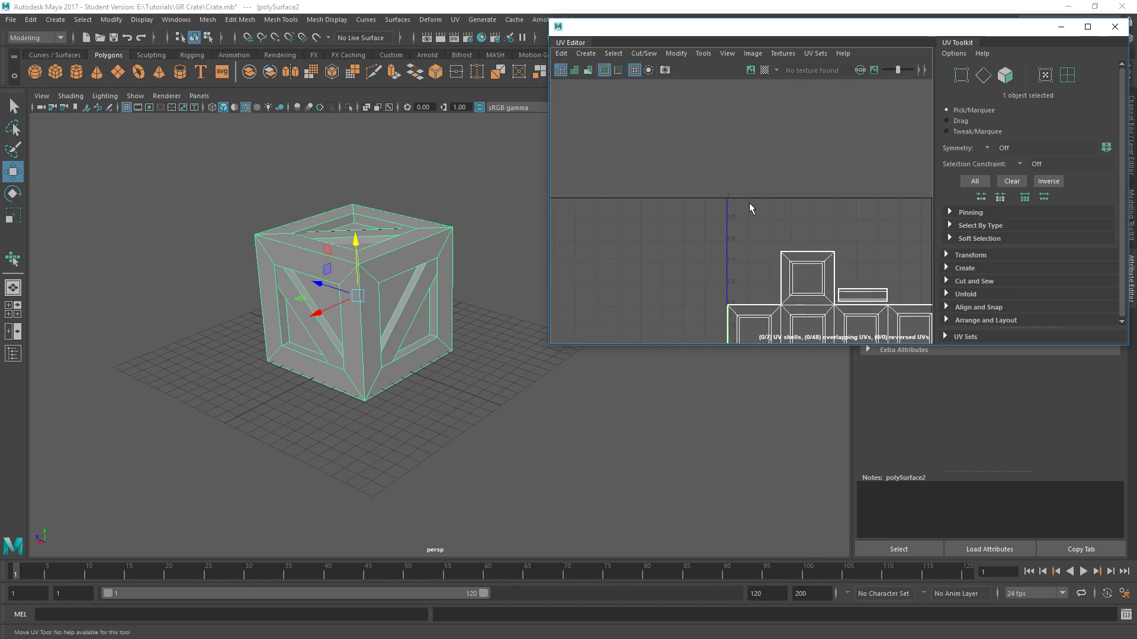
{"action": "middle_click_drag", "start_coordinate": [840, 239], "coordinate": [670, 58], "text": "alt"}
{"action": "middle_click_drag", "start_coordinate": [737, 222], "coordinate": [845, 254], "text": "alt"}
{"action": "scroll", "coordinate": [846, 255], "scroll_direction": "down", "scroll_amount": 2}
{"action": "left_click_drag", "start_coordinate": [708, 101], "coordinate": [895, 267]}
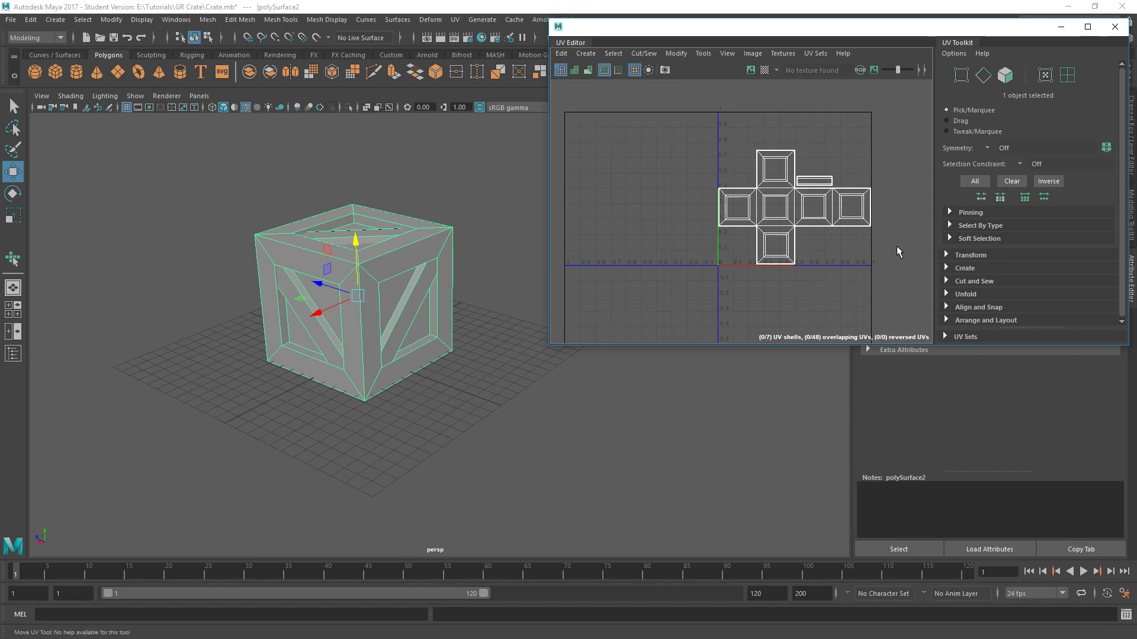
Check that the crate's cross and brace strips lie inside the 0 to 1 tile
{"action": "middle_click_drag", "start_coordinate": [769, 215], "coordinate": [789, 201], "text": "alt"}
{"action": "right_click_drag", "start_coordinate": [788, 200], "coordinate": [768, 206], "text": "alt"}
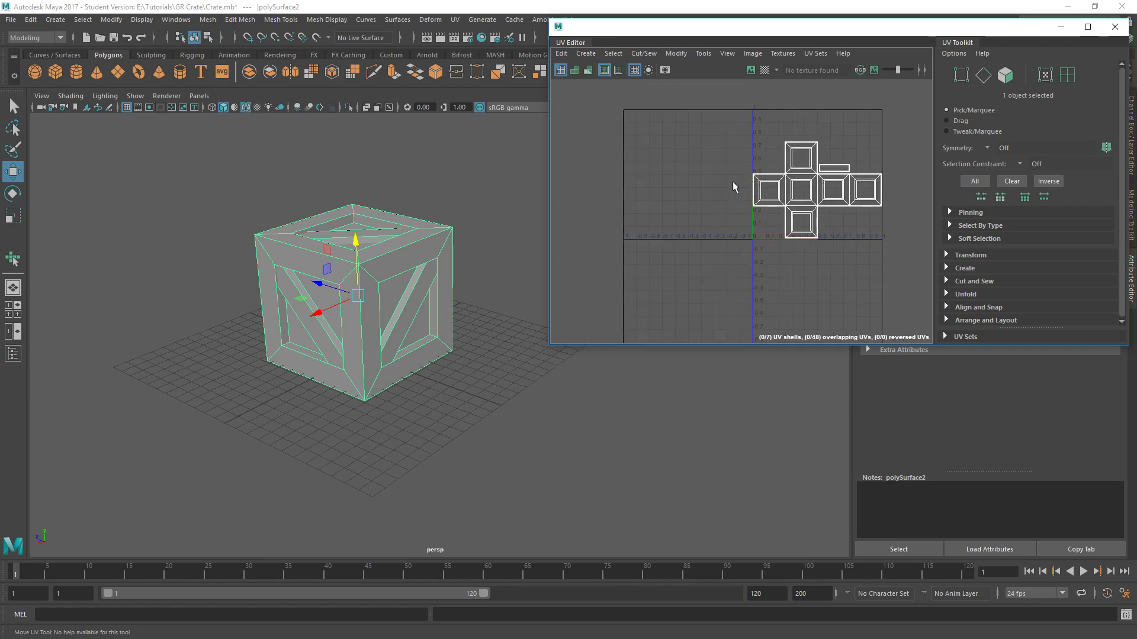
{"action": "middle_click_drag", "start_coordinate": [840, 191], "coordinate": [767, 194], "text": "alt"}
{"action": "scroll", "coordinate": [766, 193], "scroll_direction": "down", "scroll_amount": 1}
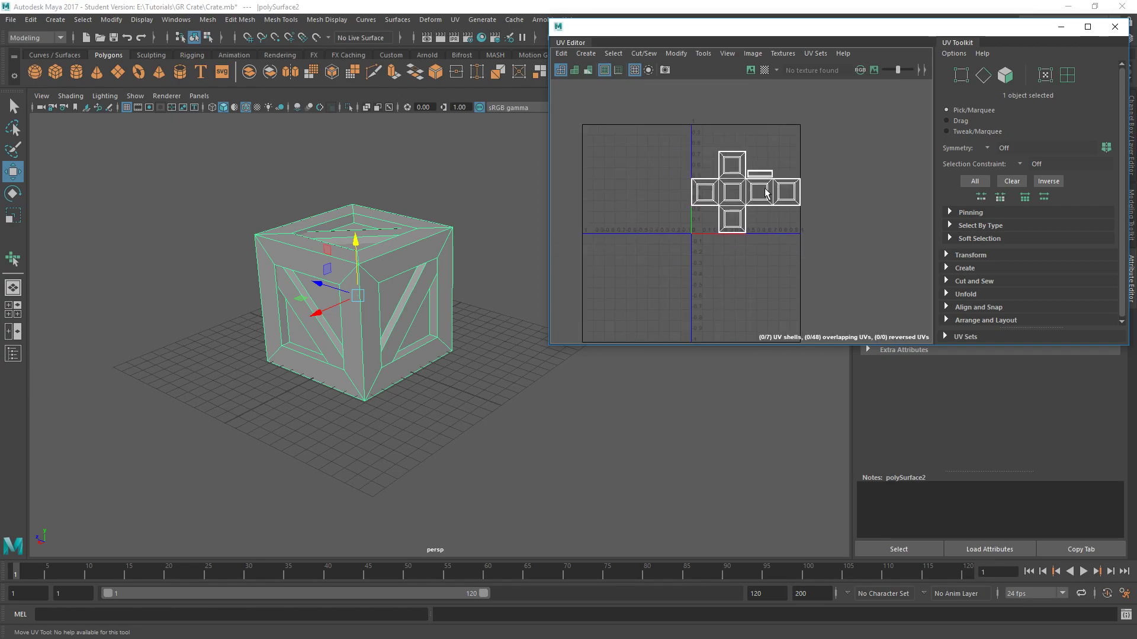
{"action": "scroll", "coordinate": [759, 192], "scroll_direction": "up", "scroll_amount": 6}
{"action": "scroll", "coordinate": [743, 190], "scroll_direction": "down", "scroll_amount": 2}
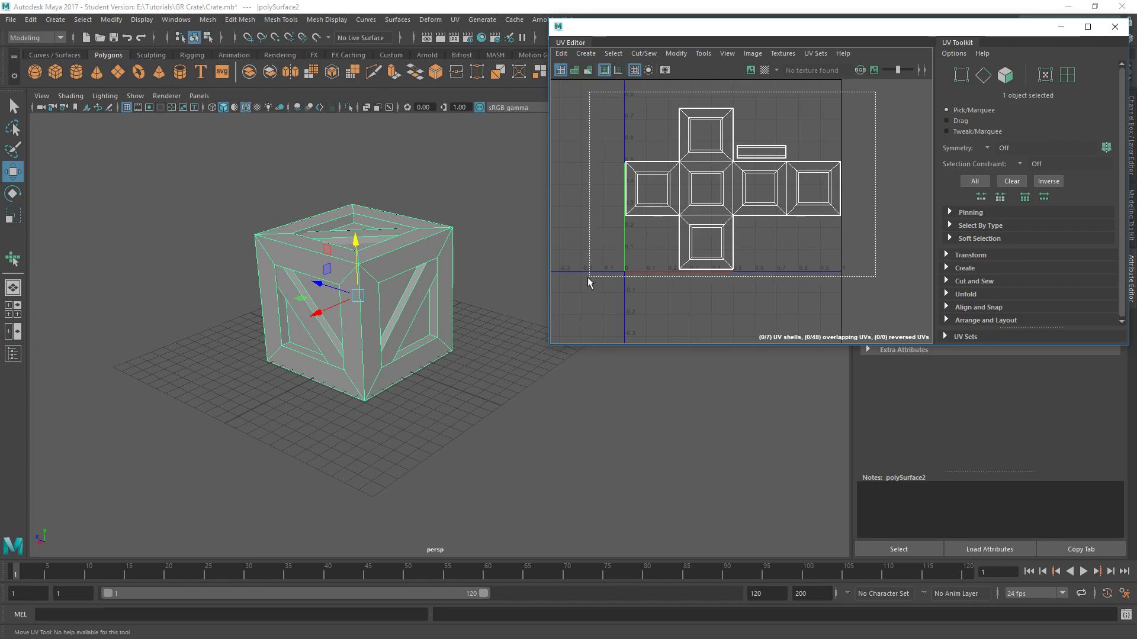
{"action": "scroll", "coordinate": [705, 190], "scroll_direction": "down", "scroll_amount": 3}
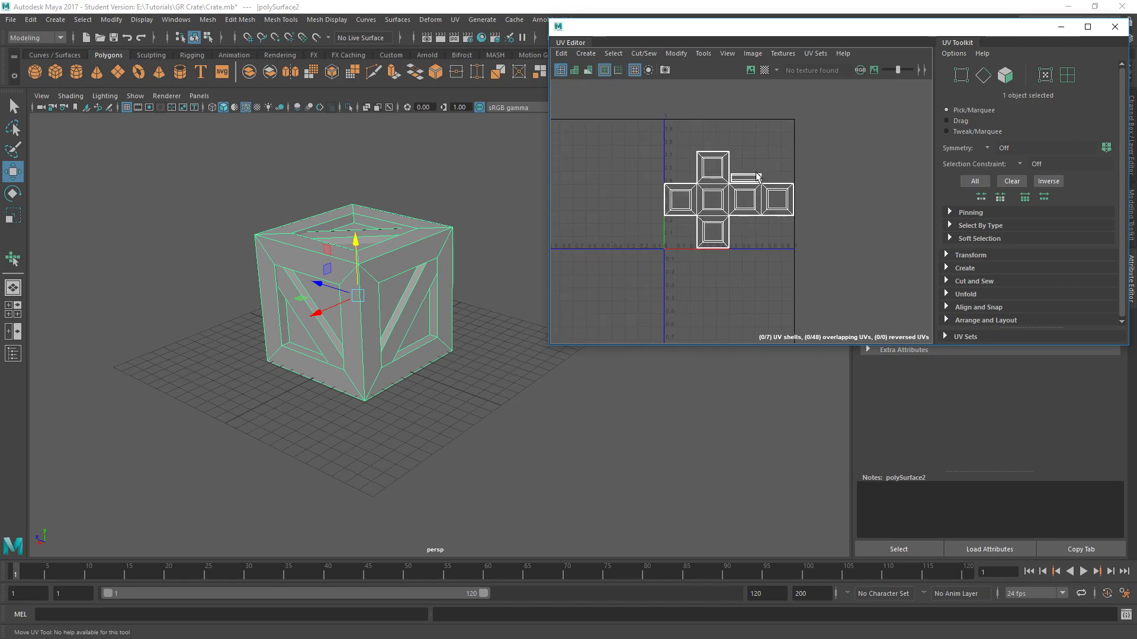
{"action": "scroll", "coordinate": [749, 202], "scroll_direction": "up", "scroll_amount": 2}
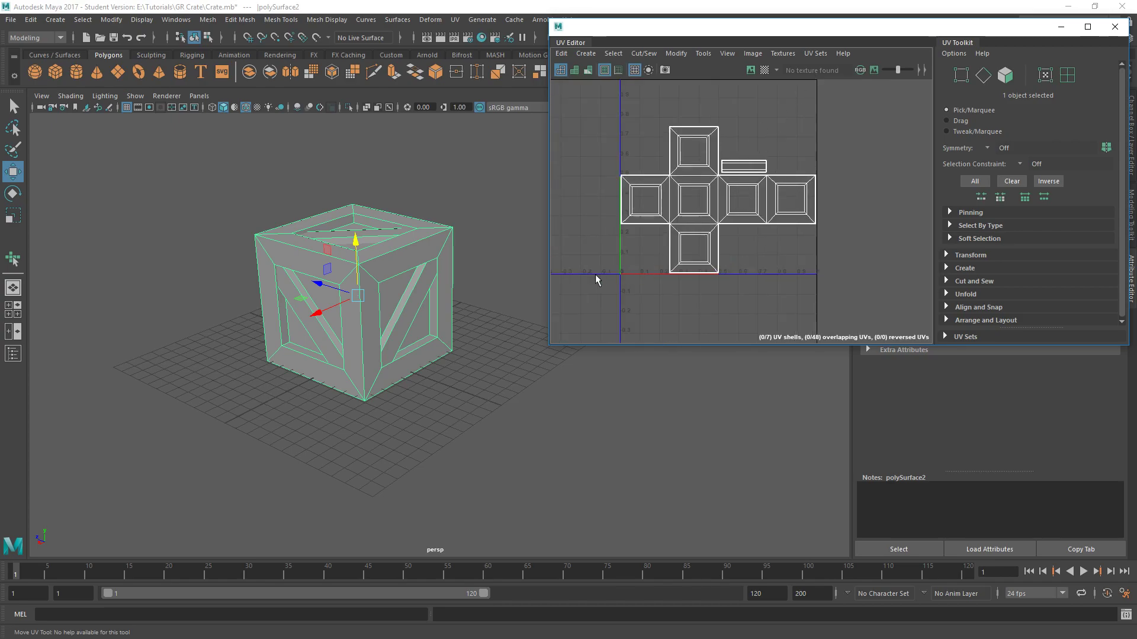
Reopen the UV Snapshot options and choose Normal (0 to 1) as the UV range again
{"action": "left_click", "coordinate": [752, 54]}
{"action": "left_click", "coordinate": [784, 238]}
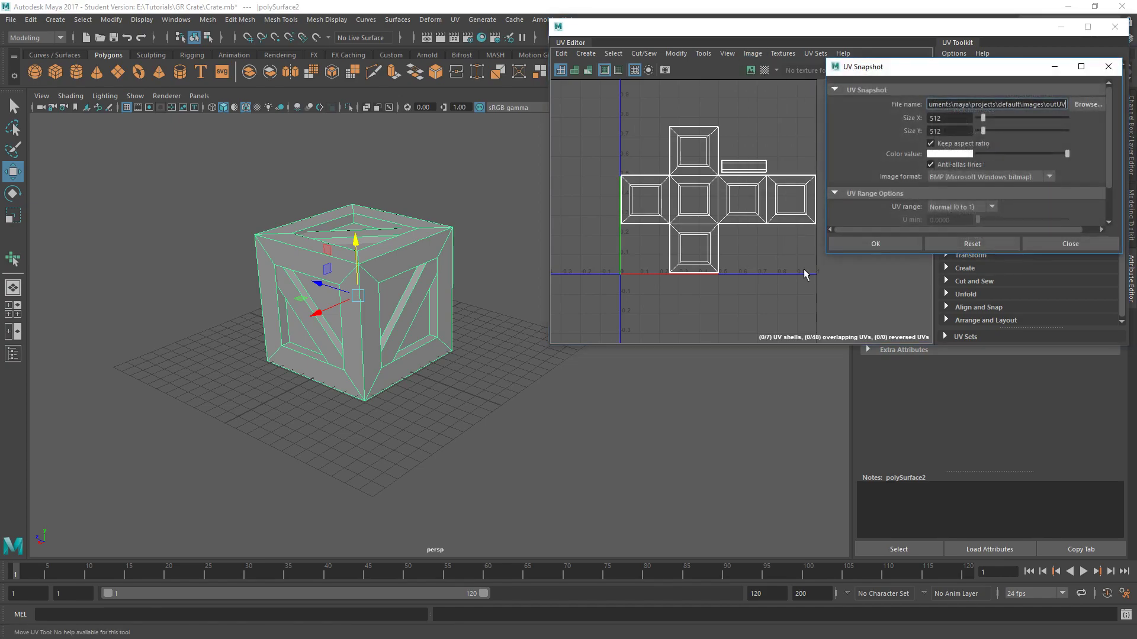
{"action": "left_click", "coordinate": [992, 207]}
{"action": "left_click", "coordinate": [968, 219]}
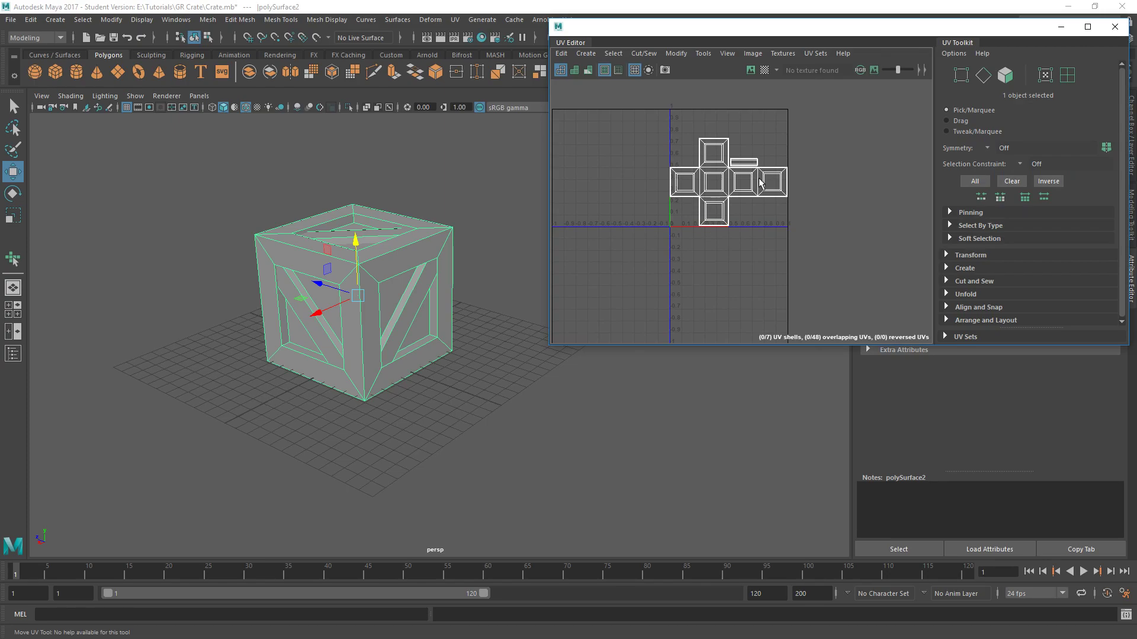
Examine the full UV grid, then frame the crate's shells and inspect their placement from the origin to the tile's edges
{"action": "scroll", "coordinate": [764, 184], "scroll_direction": "down", "scroll_amount": 3}
{"action": "middle_click_drag", "start_coordinate": [788, 174], "coordinate": [735, 201], "text": "alt"}
{"action": "scroll", "coordinate": [722, 216], "scroll_direction": "down", "scroll_amount": 2}
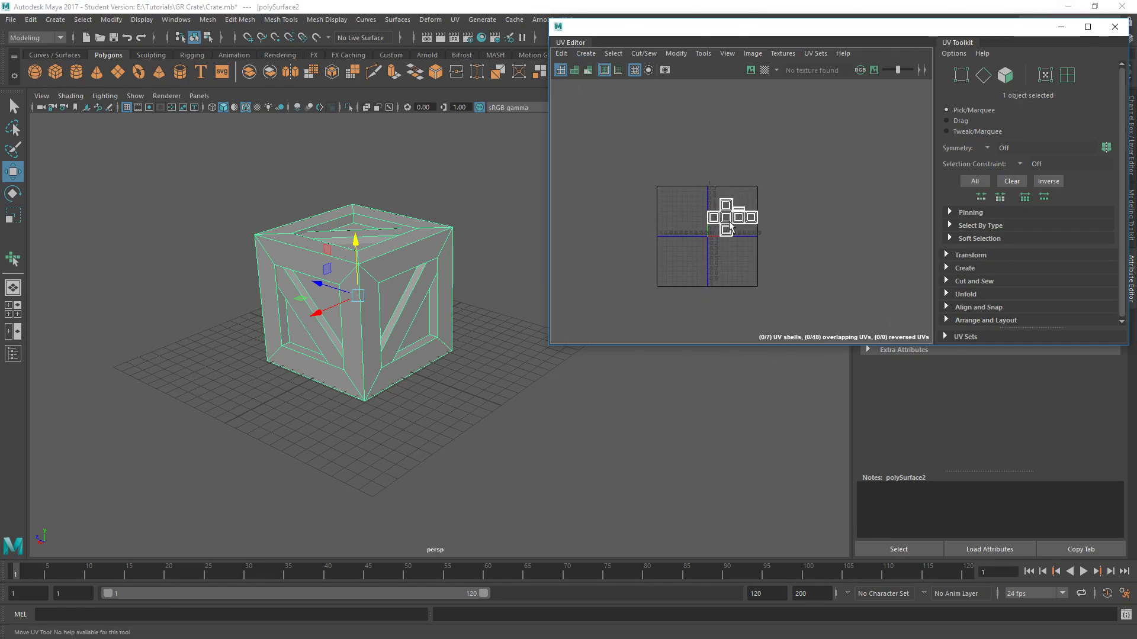
{"action": "key", "text": "f"}
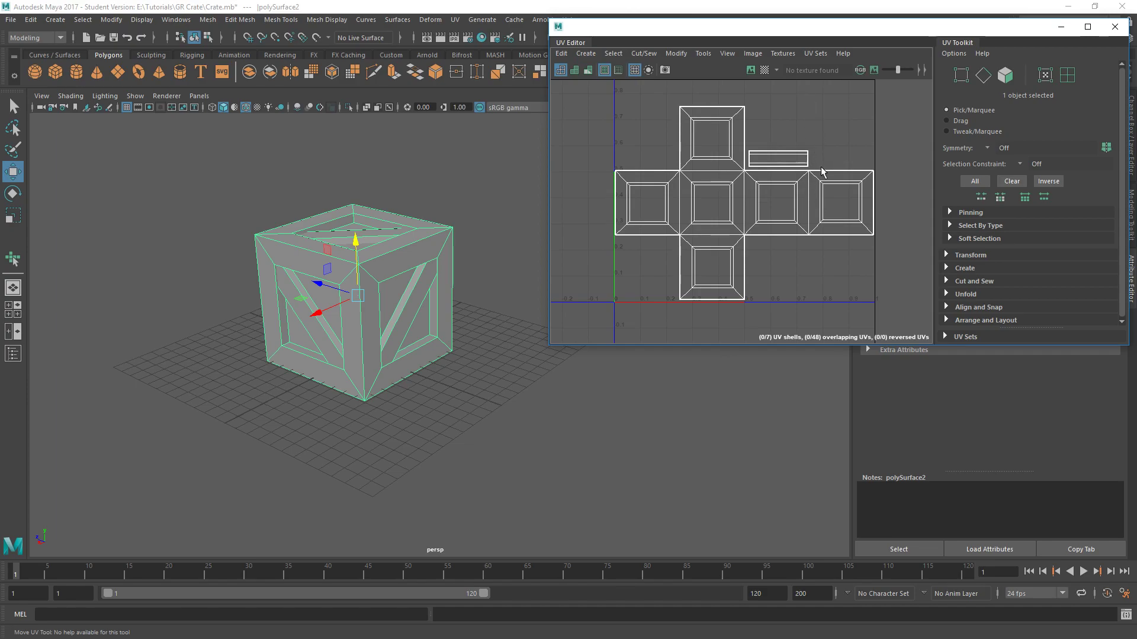
{"action": "scroll", "coordinate": [823, 178], "scroll_direction": "down", "scroll_amount": 2}
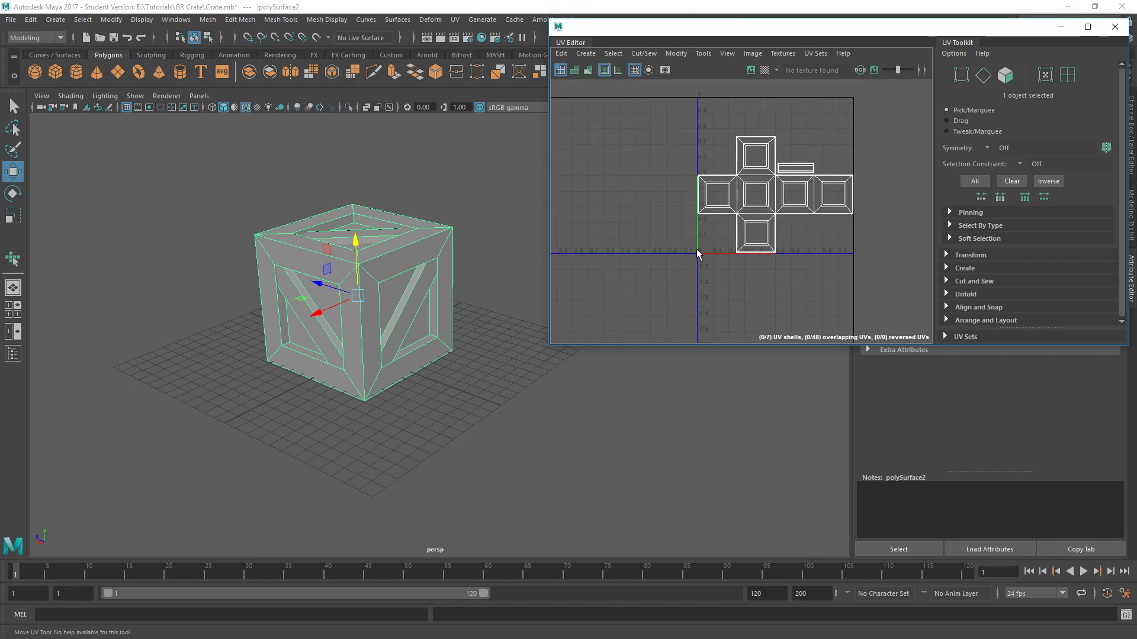
{"action": "middle_click_drag", "start_coordinate": [807, 264], "coordinate": [801, 276], "text": "alt"}
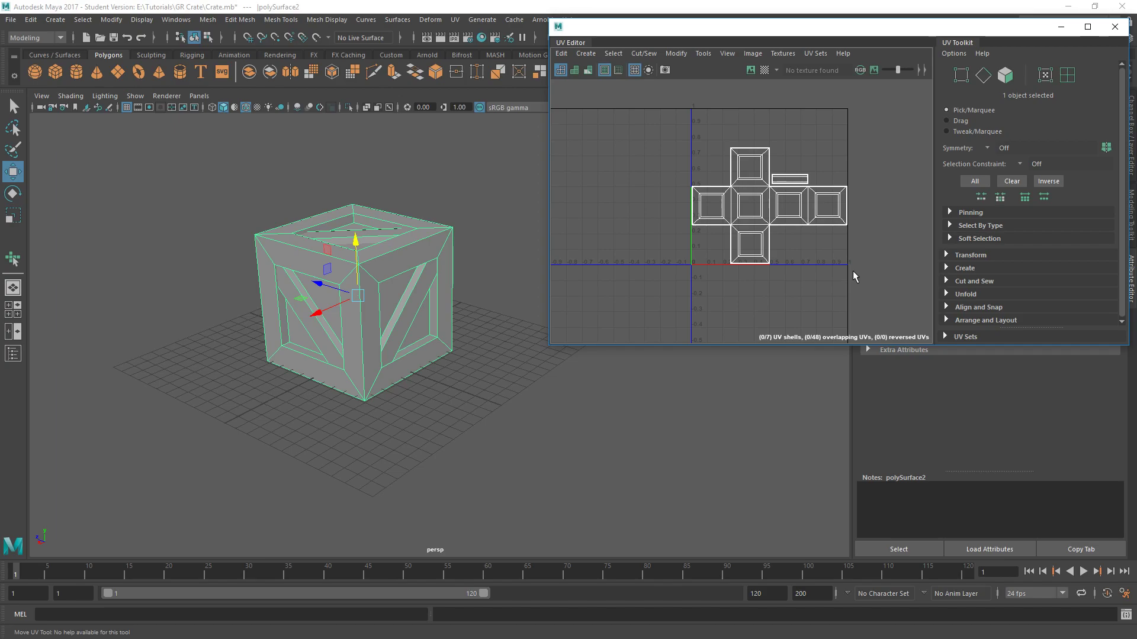
{"action": "scroll", "coordinate": [793, 246], "scroll_direction": "up", "scroll_amount": 1}
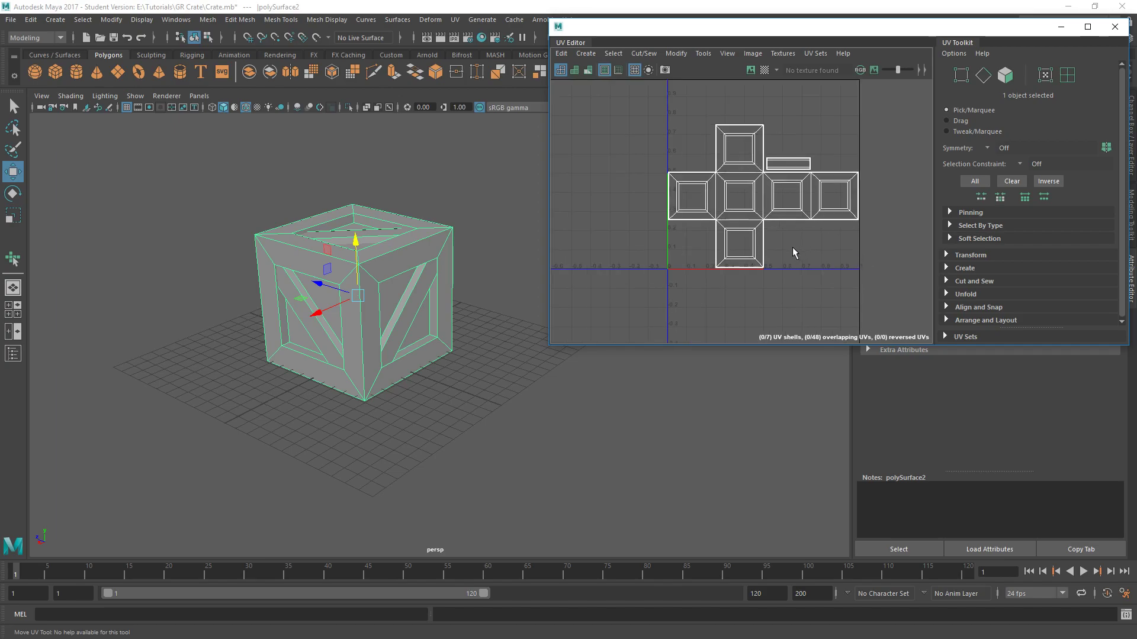
{"action": "middle_click_drag", "start_coordinate": [776, 239], "coordinate": [803, 192], "text": "alt"}
{"action": "scroll", "coordinate": [771, 236], "scroll_direction": "up", "scroll_amount": 1}
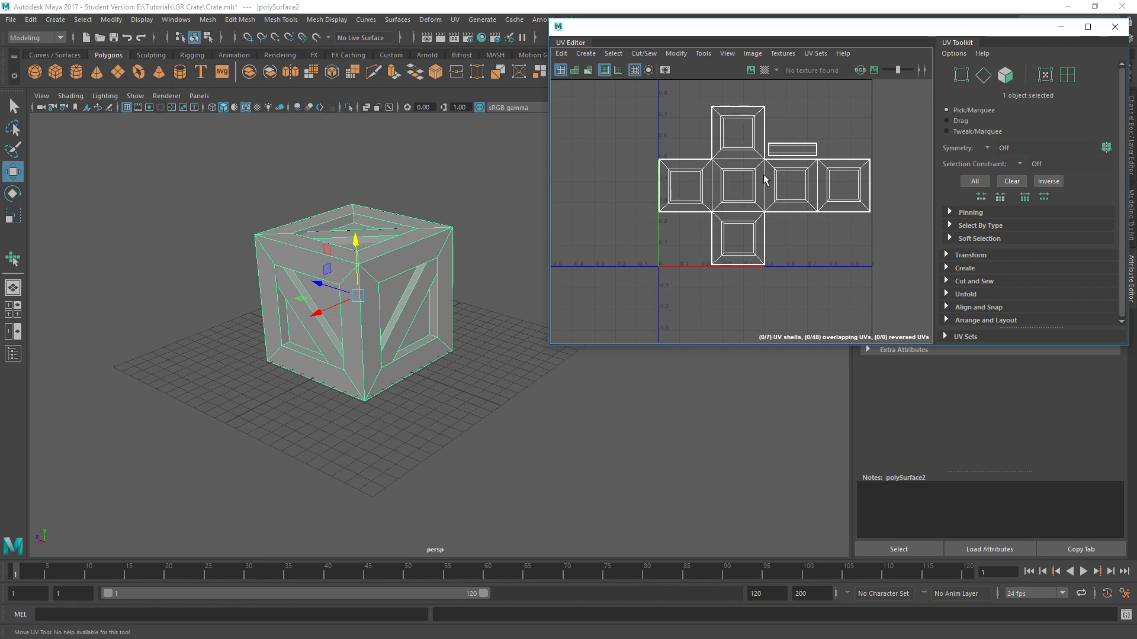
{"action": "mouse_move", "coordinate": [783, 185]}
{"action": "middle_mouse_down", "text": "alt"}
{"action": "mouse_move", "coordinate": [770, 213]}
{"action": "mouse_move", "coordinate": [766, 189]}
{"action": "middle_mouse_up", "text": "alt"}
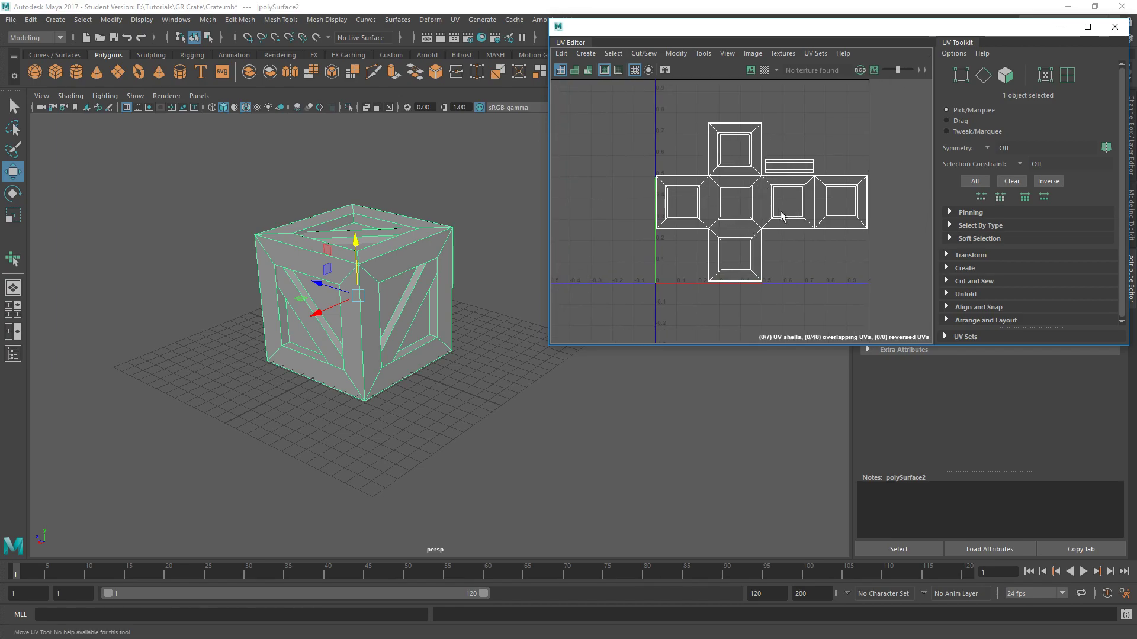
{"action": "scroll", "coordinate": [772, 204], "scroll_direction": "down", "scroll_amount": 2}
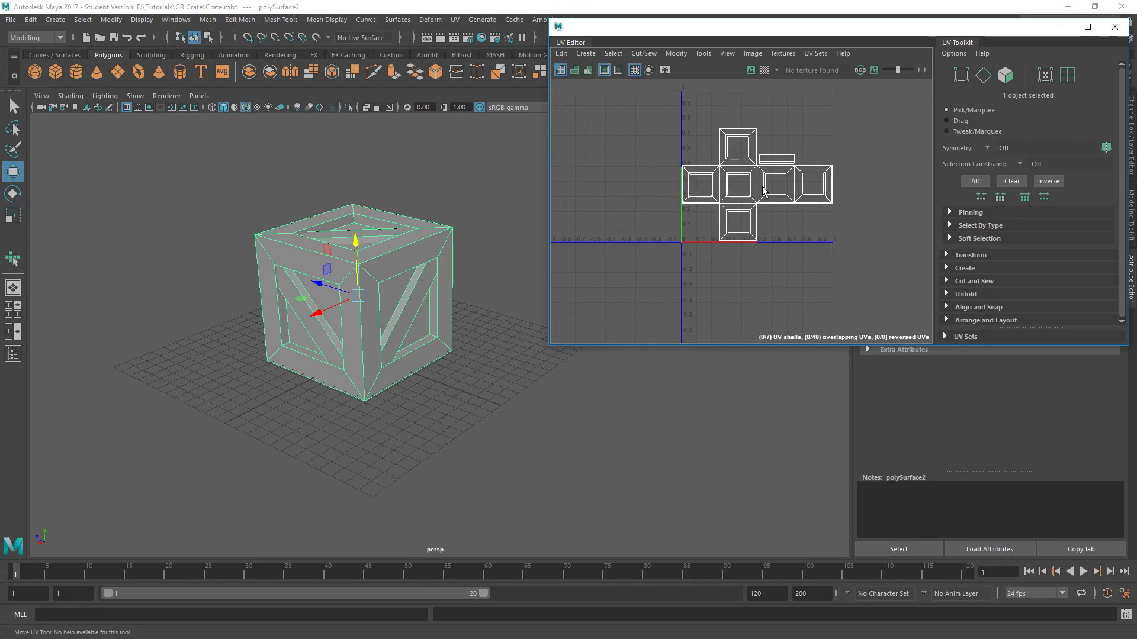
Reopen the UV Snapshot options and review the file name, size, image format and UV range settings
{"action": "left_click", "coordinate": [753, 53]}
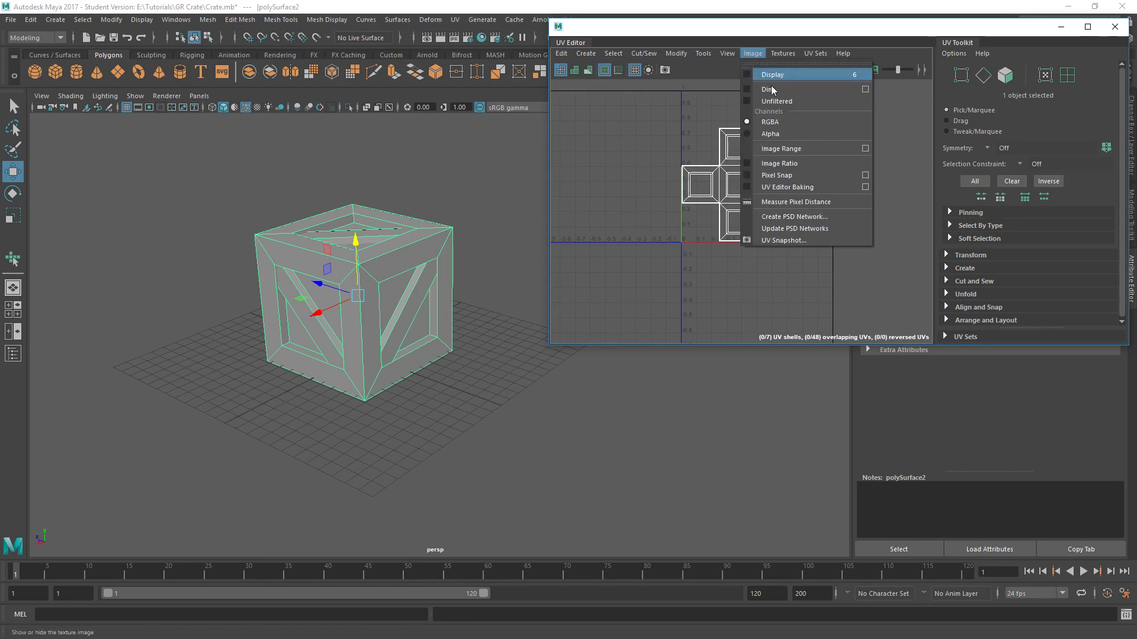
{"action": "left_click", "coordinate": [798, 241]}
{"action": "left_click_drag", "start_coordinate": [960, 73], "coordinate": [948, 59]}
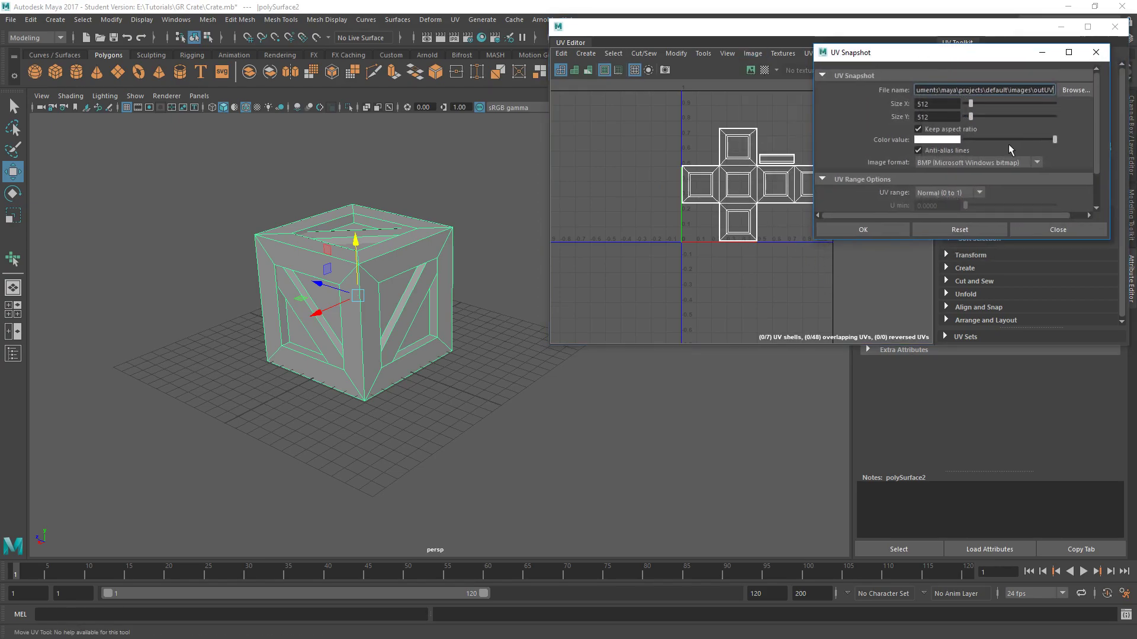
{"action": "scroll", "coordinate": [1092, 103], "scroll_direction": "down", "scroll_amount": 3}
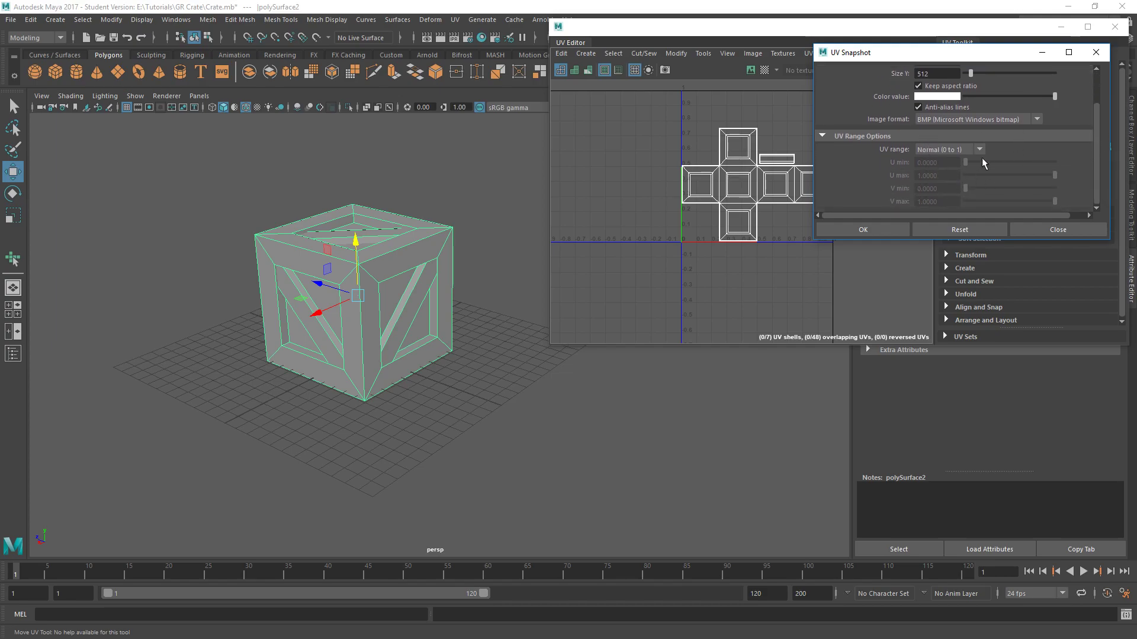
{"action": "left_click_drag", "start_coordinate": [1096, 154], "coordinate": [1098, 86]}
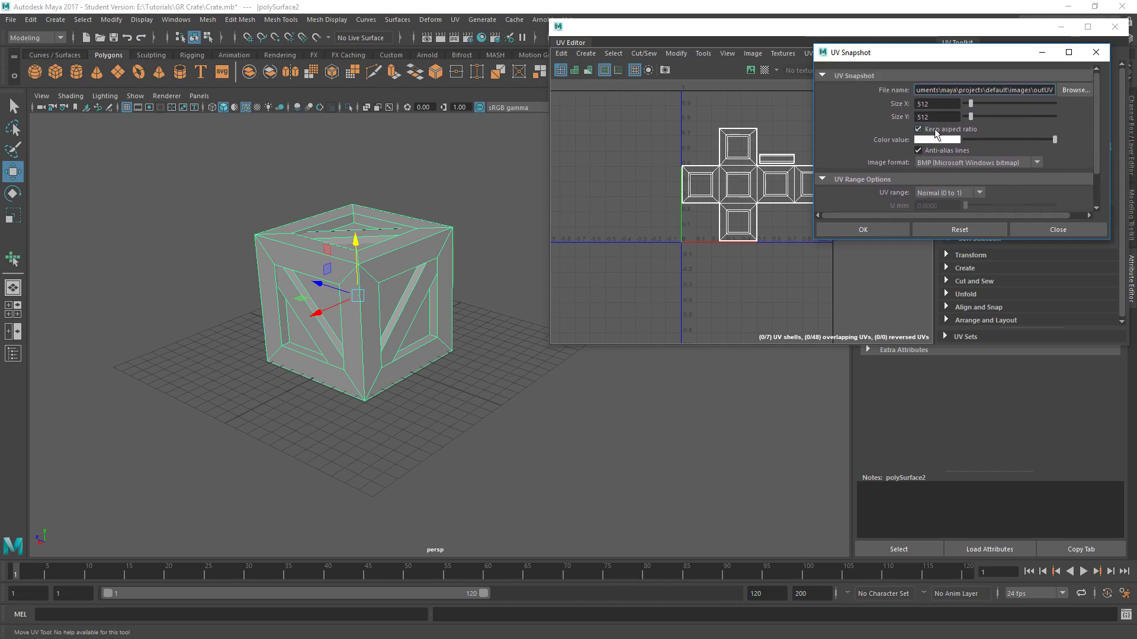
Browse for the UV snapshot's save location and open the Tutorials folder on drive E
{"action": "left_click", "coordinate": [1073, 92]}
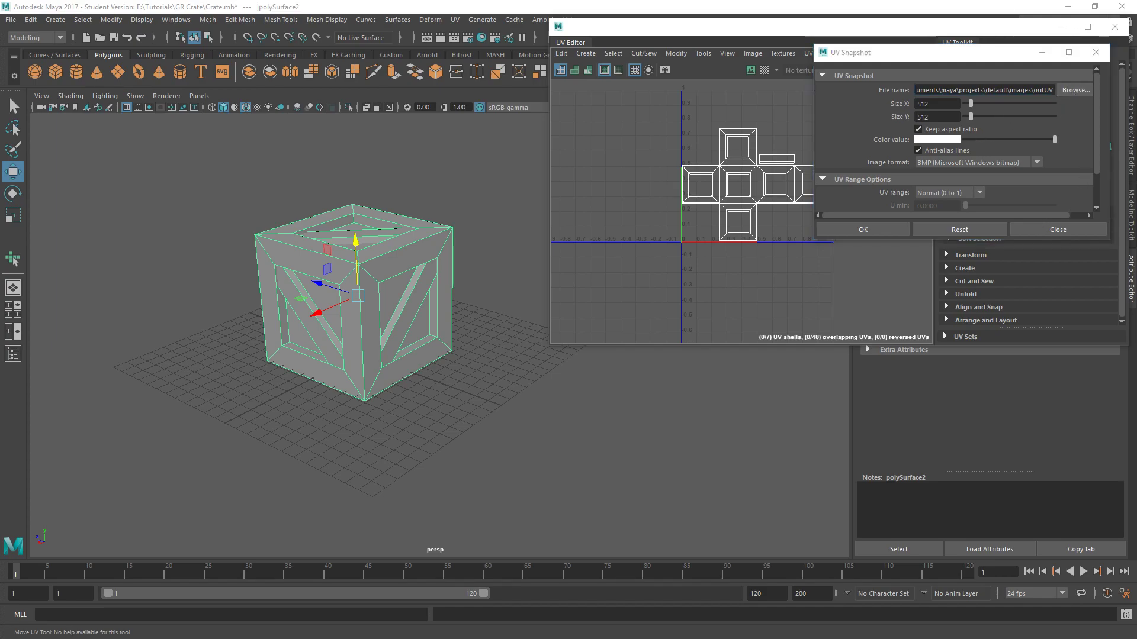
{"action": "left_click", "coordinate": [849, 205]}
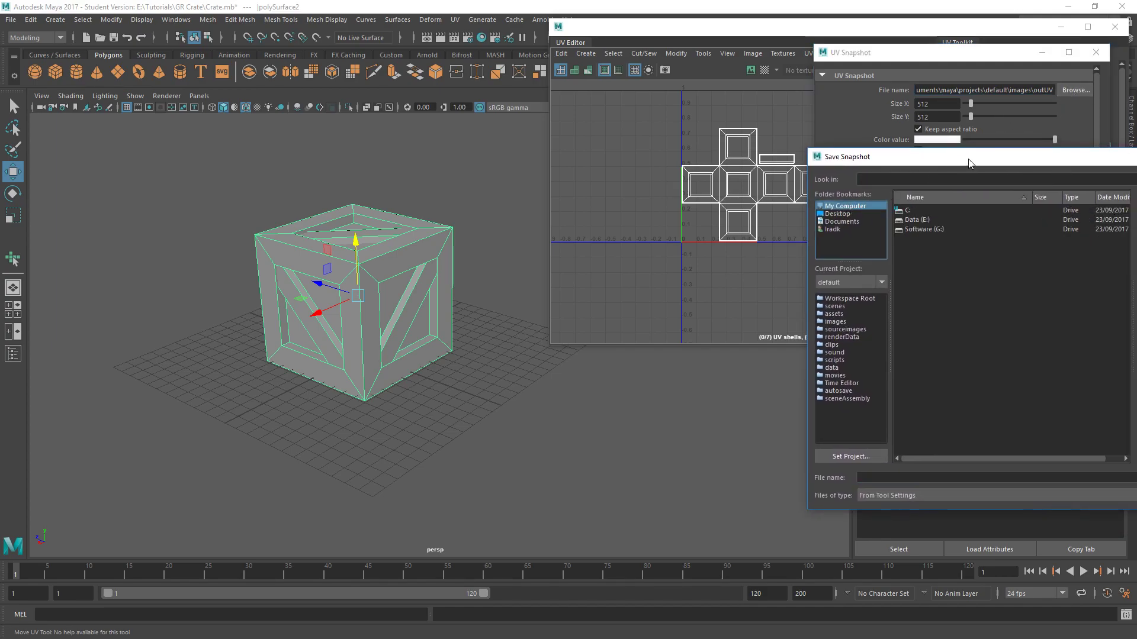
{"action": "left_click_drag", "start_coordinate": [968, 163], "coordinate": [374, 111]}
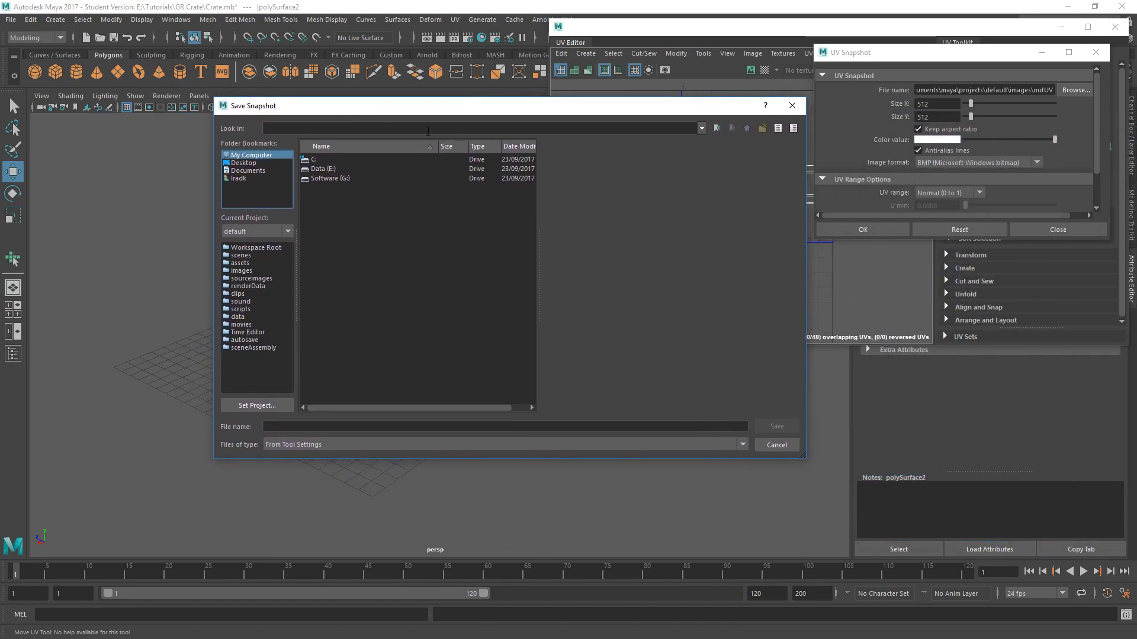
{"action": "double_click", "coordinate": [315, 171]}
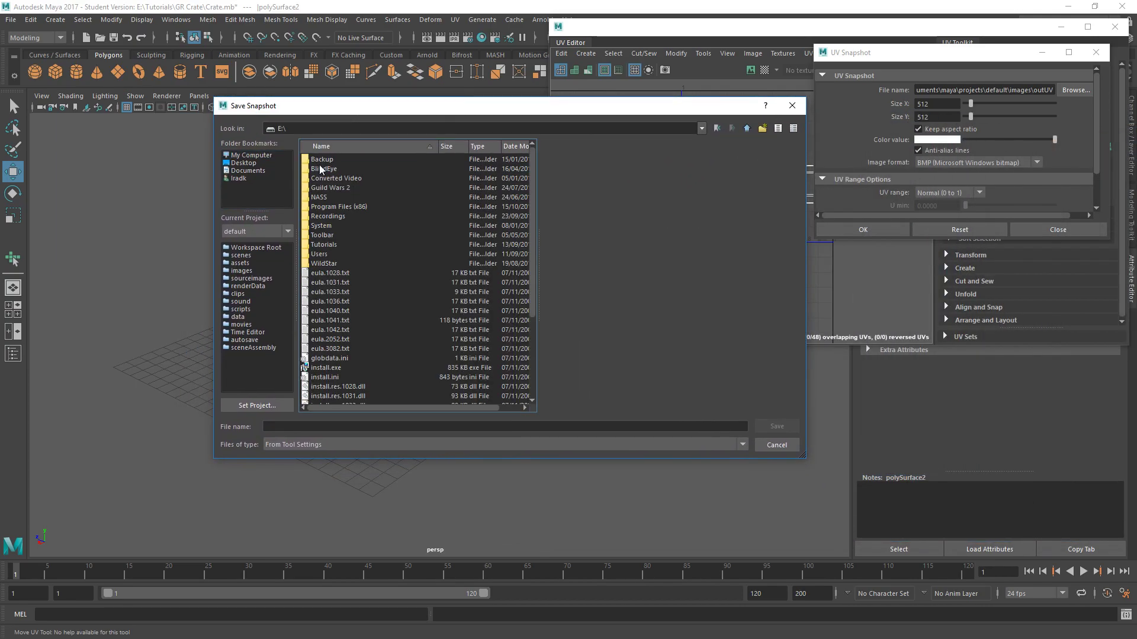
{"action": "double_click", "coordinate": [328, 246]}
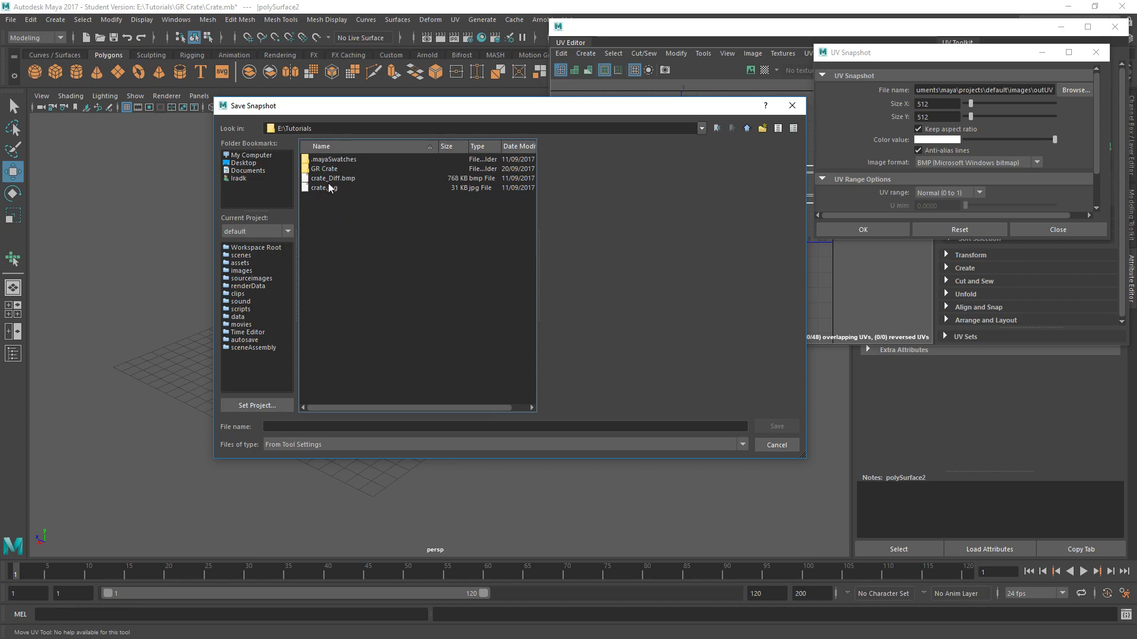
Enter Crate_UVW as the file name for the UV snapshot
{"action": "left_click", "coordinate": [347, 425]}
{"action": "type", "text": "Crate_"}
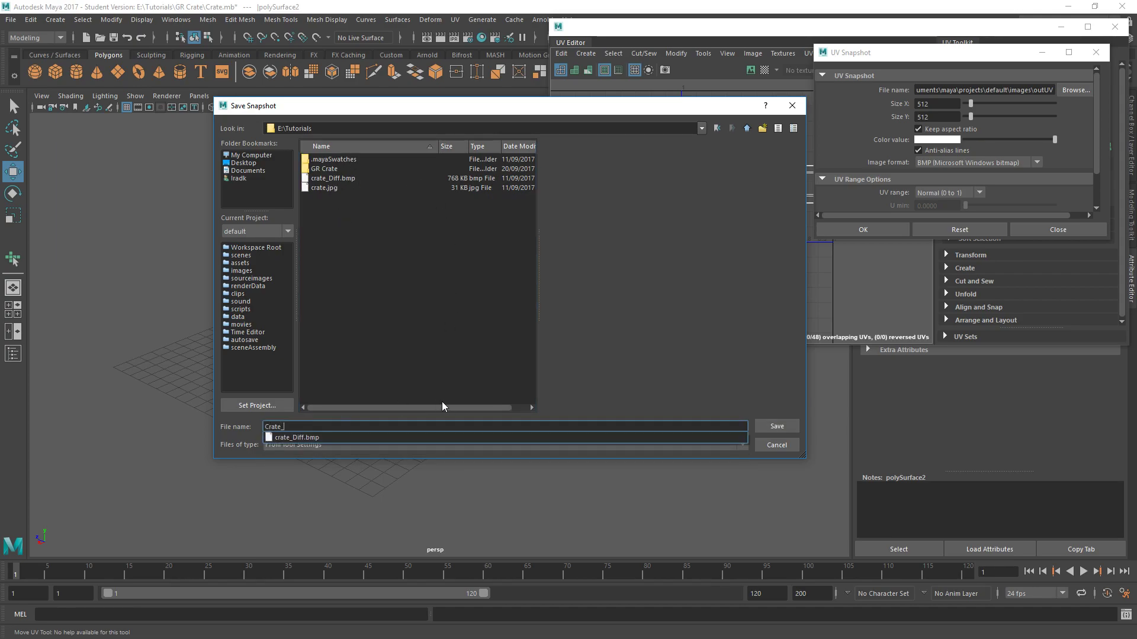
{"action": "type", "text": "UVW"}
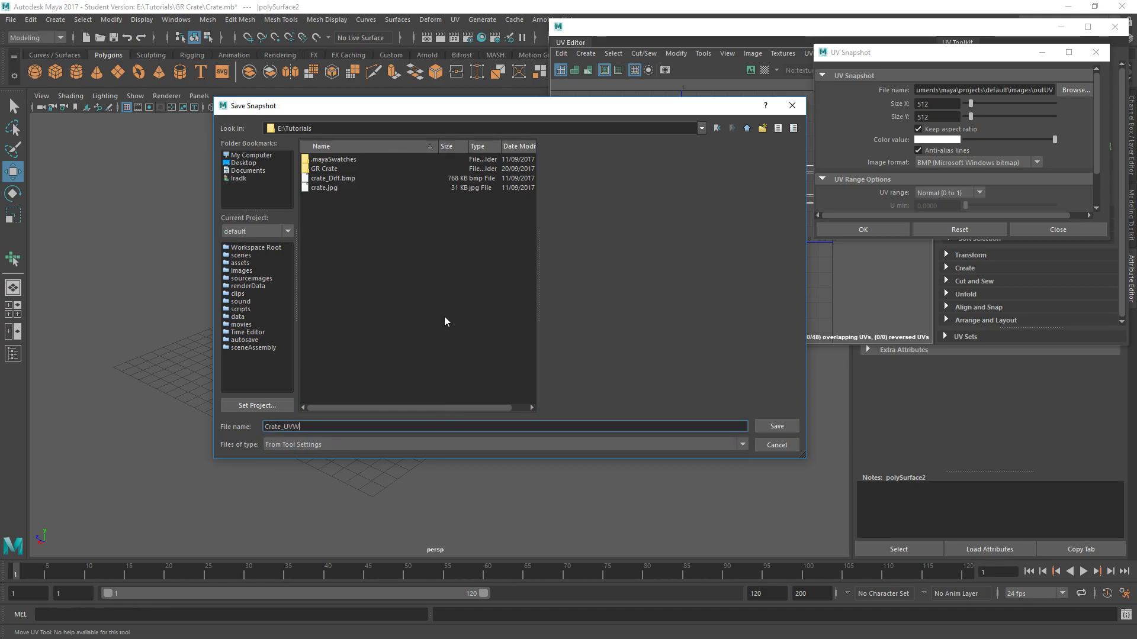
Choose the existing Crate_UV.bmp in the GR Crate folder as the snapshot's output file and agree to replace it
{"action": "double_click", "coordinate": [319, 170]}
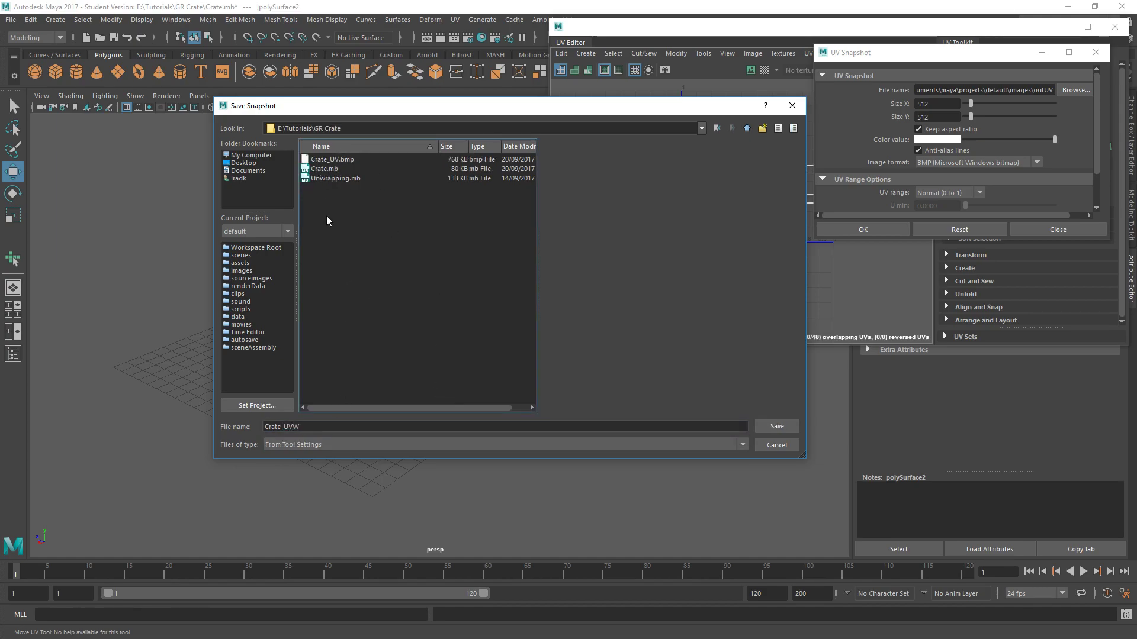
{"action": "left_click", "coordinate": [332, 159]}
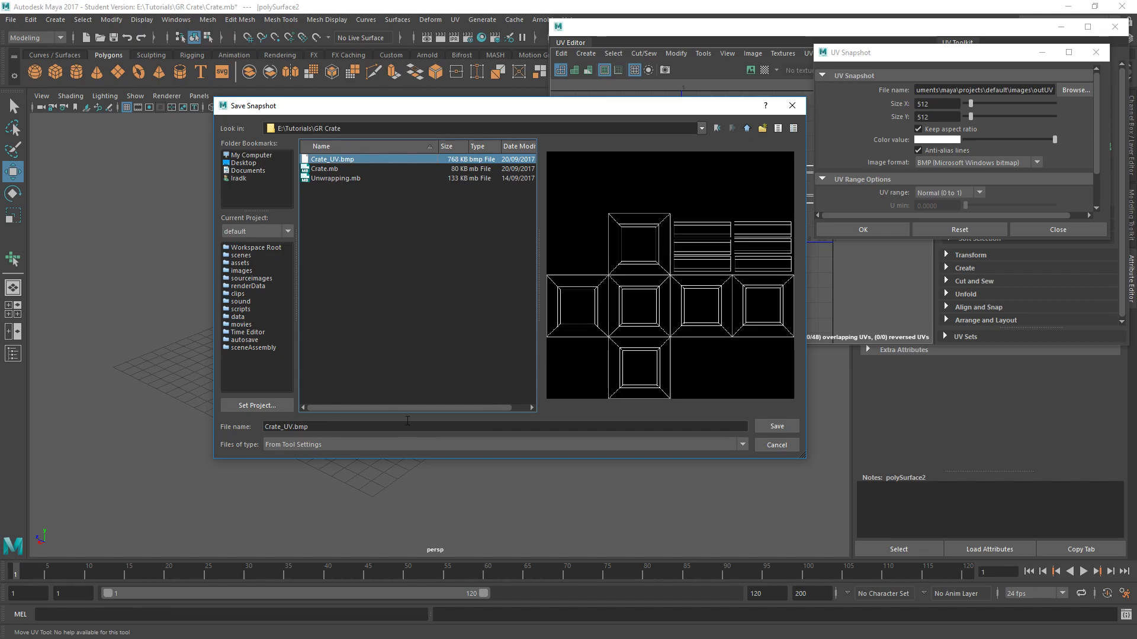
{"action": "left_click", "coordinate": [777, 428]}
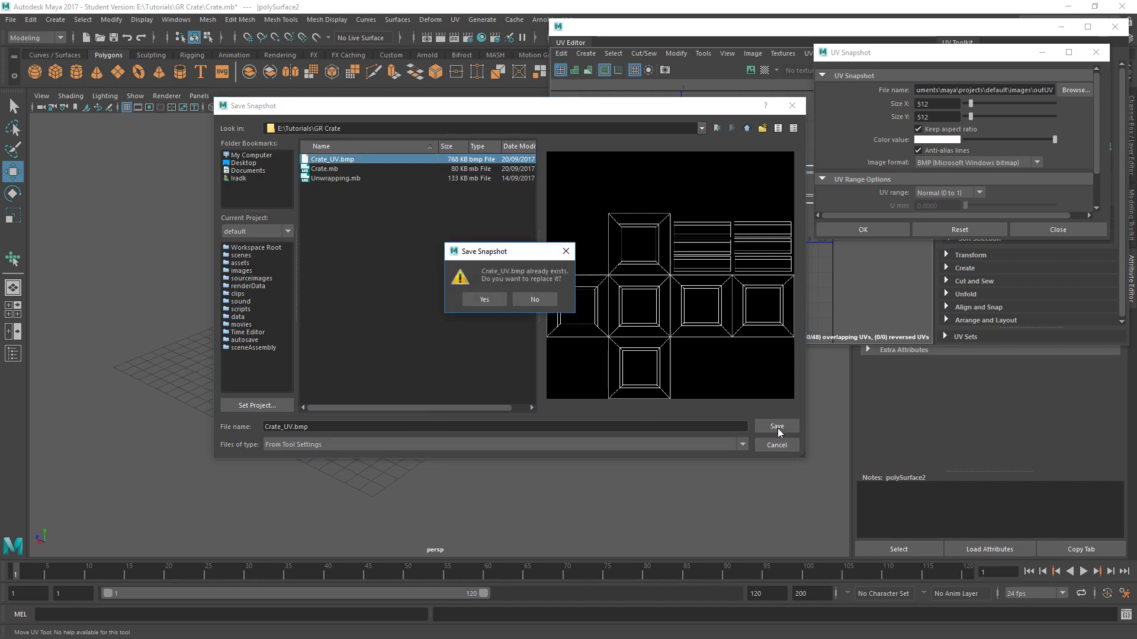
{"action": "left_click", "coordinate": [496, 303]}
Export the UV snapshot as a 512 by 512 BMP with the Normal (0 to 1) range, overwriting the existing Crate_UV.bmp
{"action": "left_click_drag", "start_coordinate": [916, 52], "coordinate": [775, 96]}
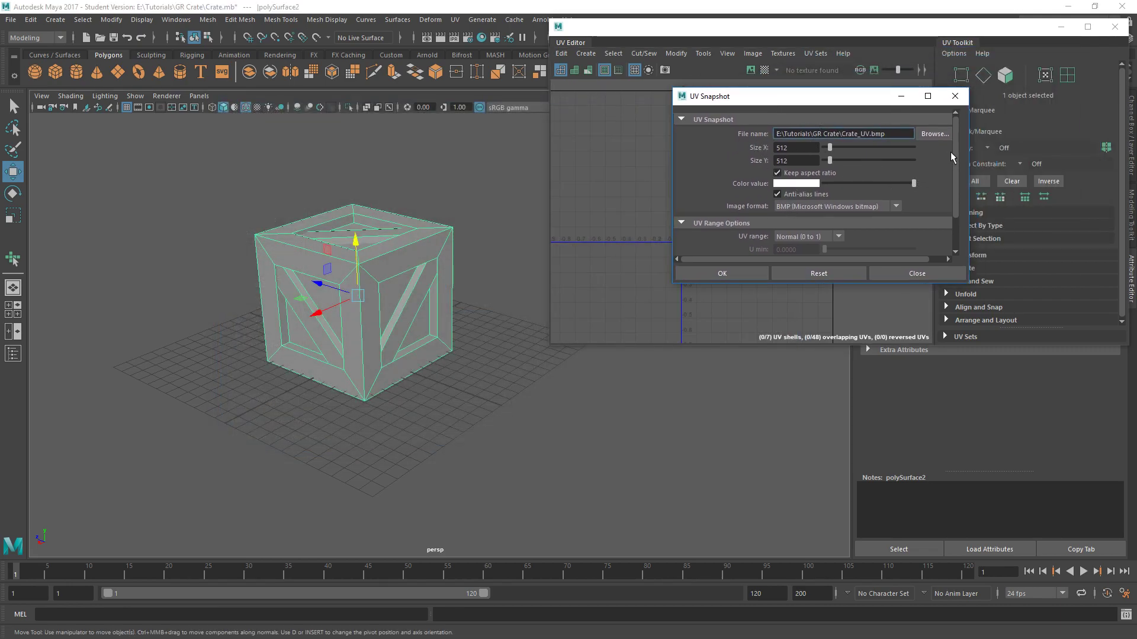
{"action": "left_click_drag", "start_coordinate": [951, 152], "coordinate": [958, 183]}
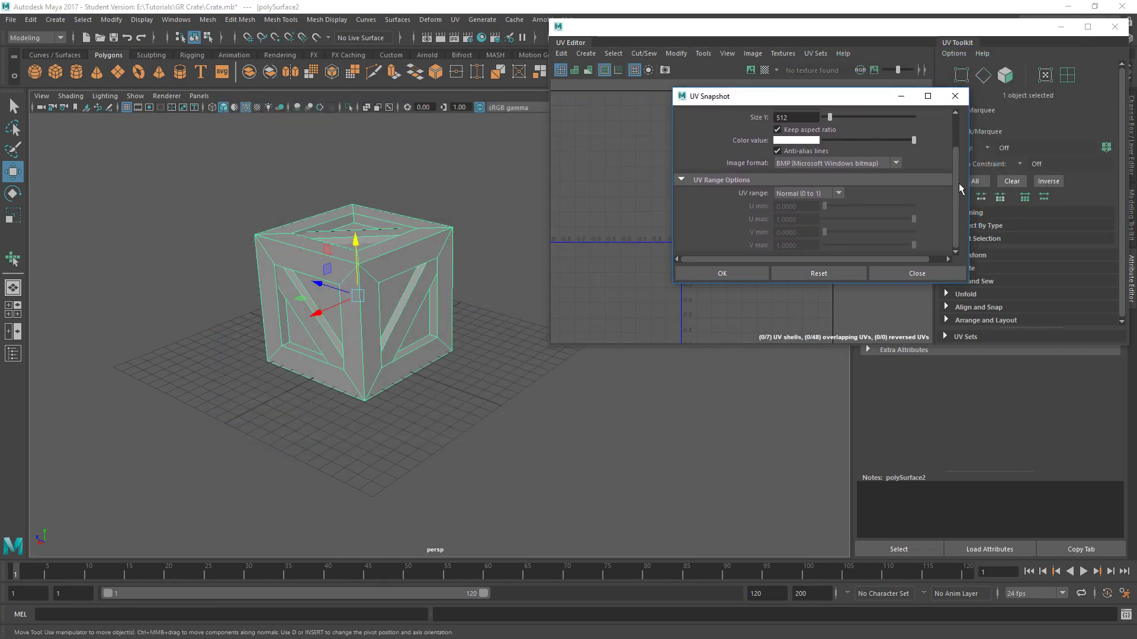
{"action": "left_click", "coordinate": [743, 271]}
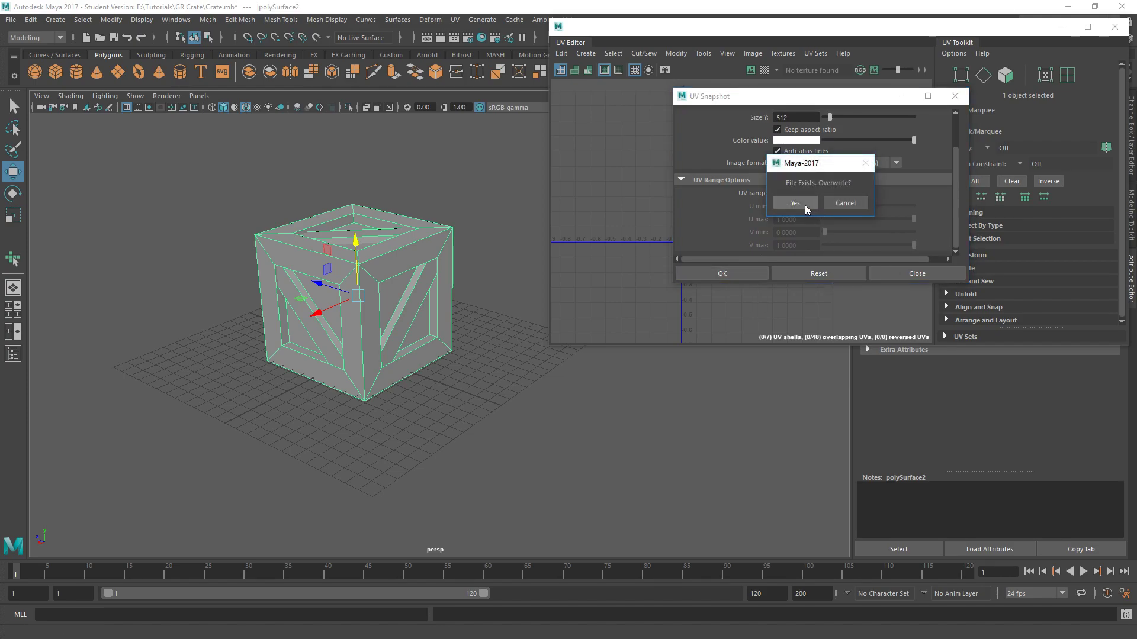
{"action": "left_click", "coordinate": [805, 205]}
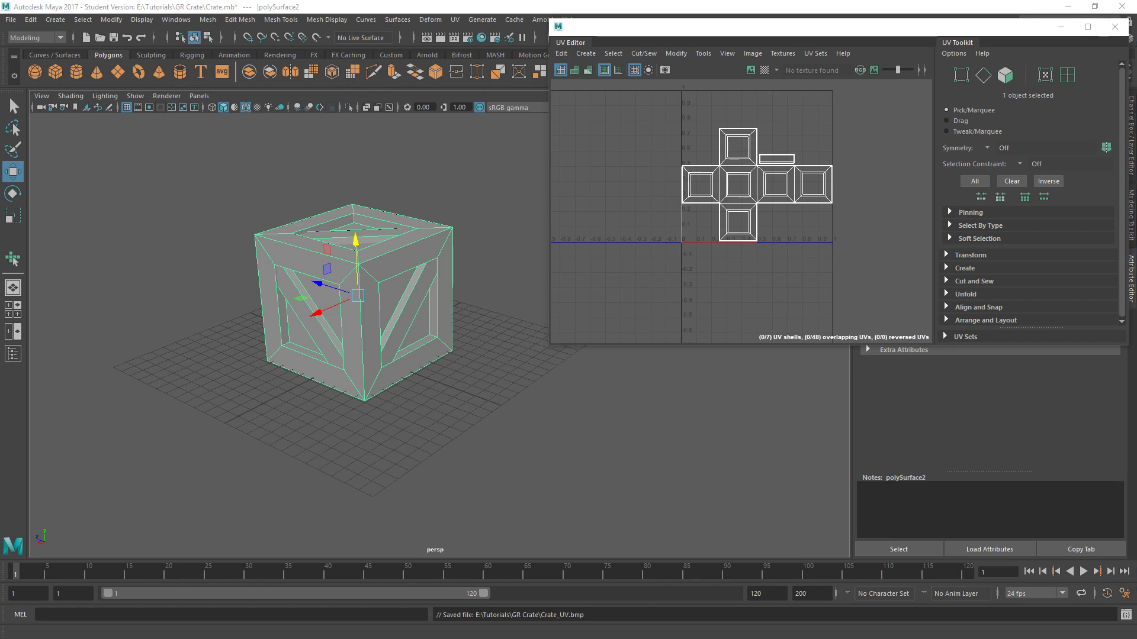
Inspect the exported Crate_UV.bmp in Photos, close it and return to the crate's layout in Maya's UV Editor
{"action": "left_click_drag", "start_coordinate": [1000, 45], "coordinate": [289, 22]}
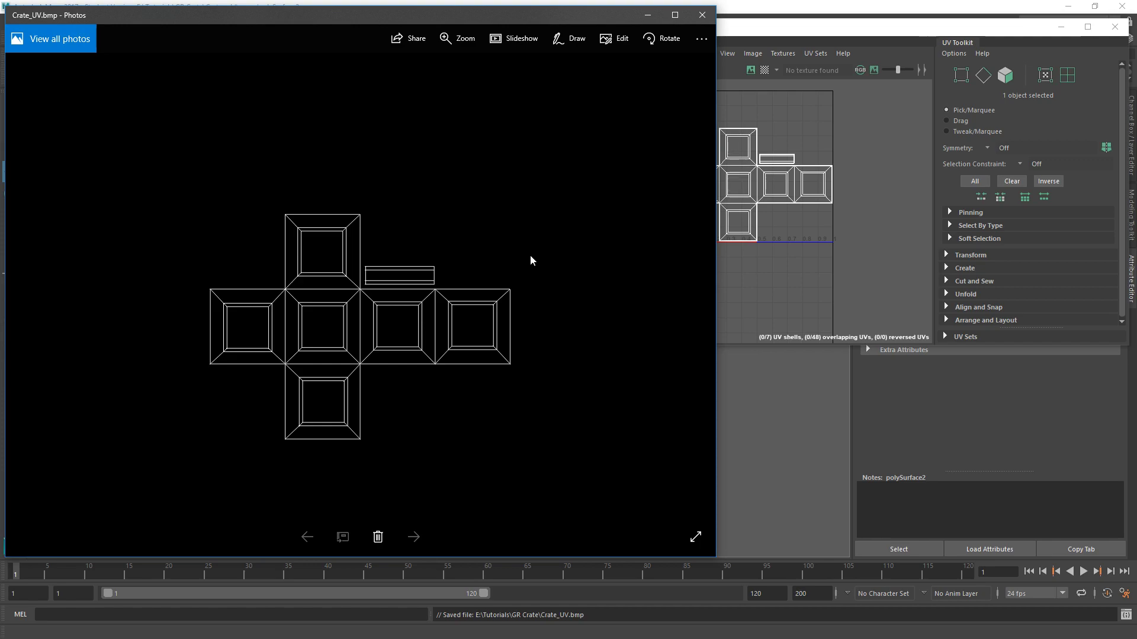
{"action": "left_click", "coordinate": [702, 15]}
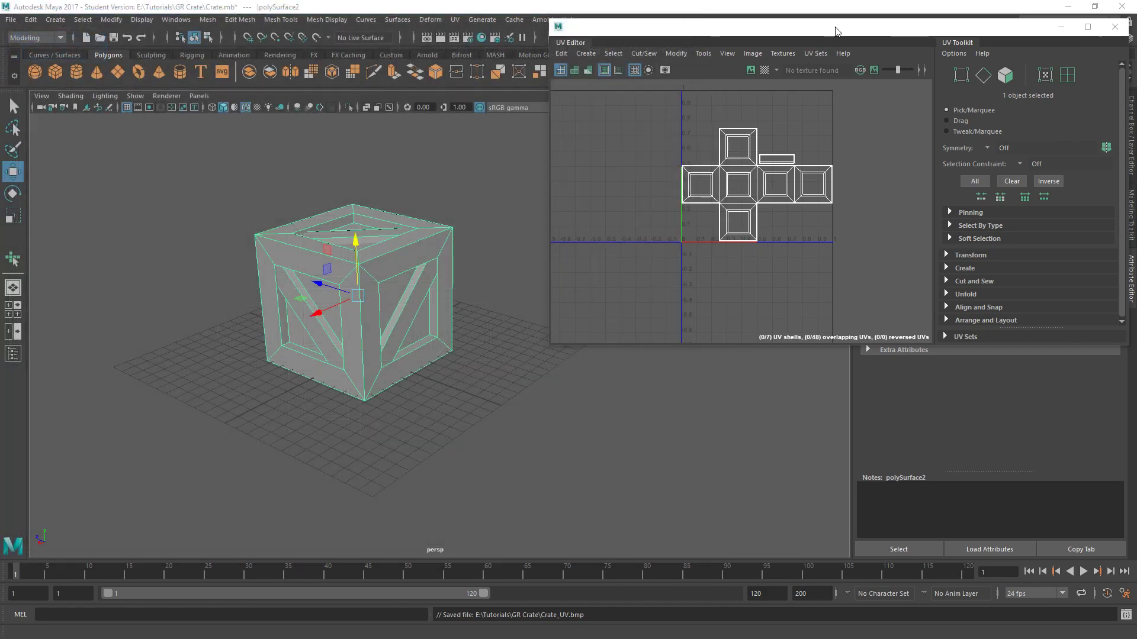
{"action": "left_click_drag", "start_coordinate": [834, 30], "coordinate": [553, 124]}
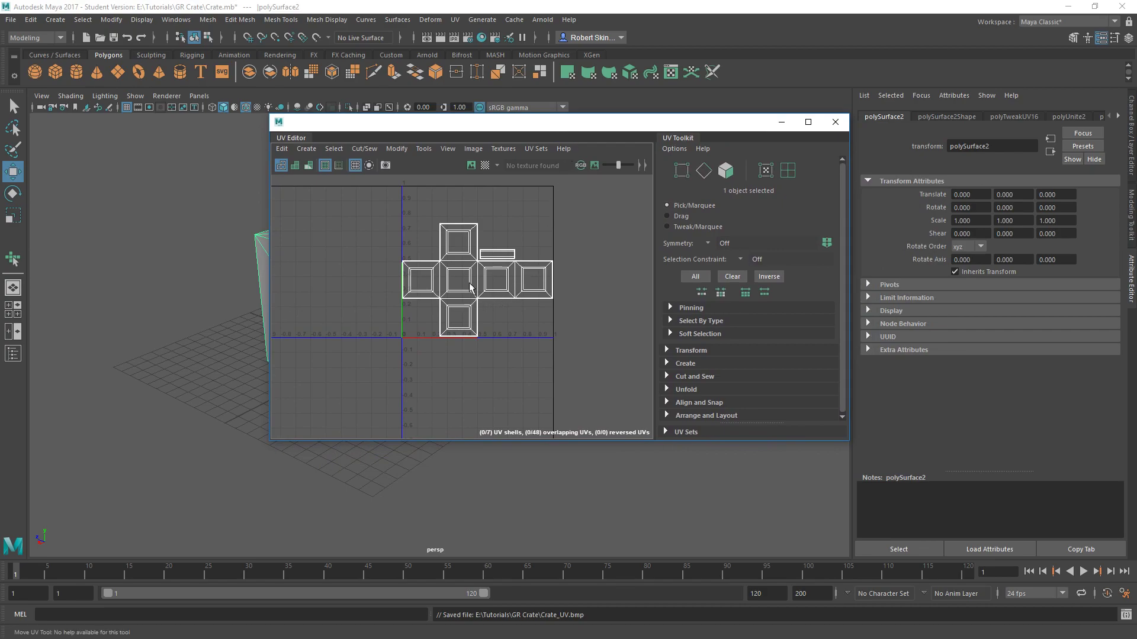
{"action": "left_click", "coordinate": [567, 226]}
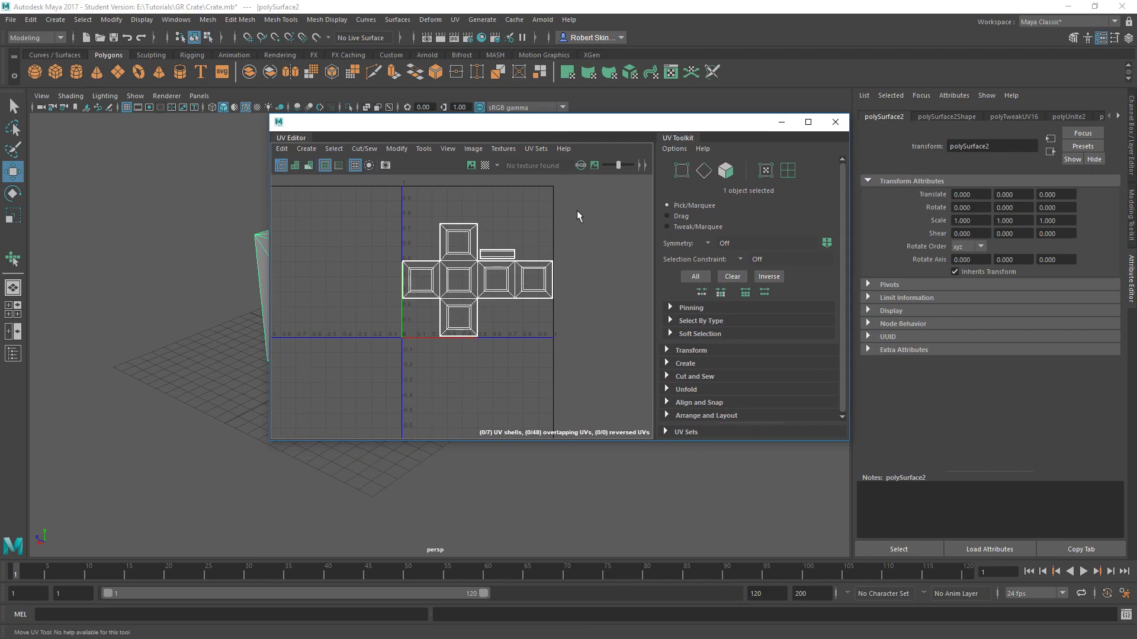